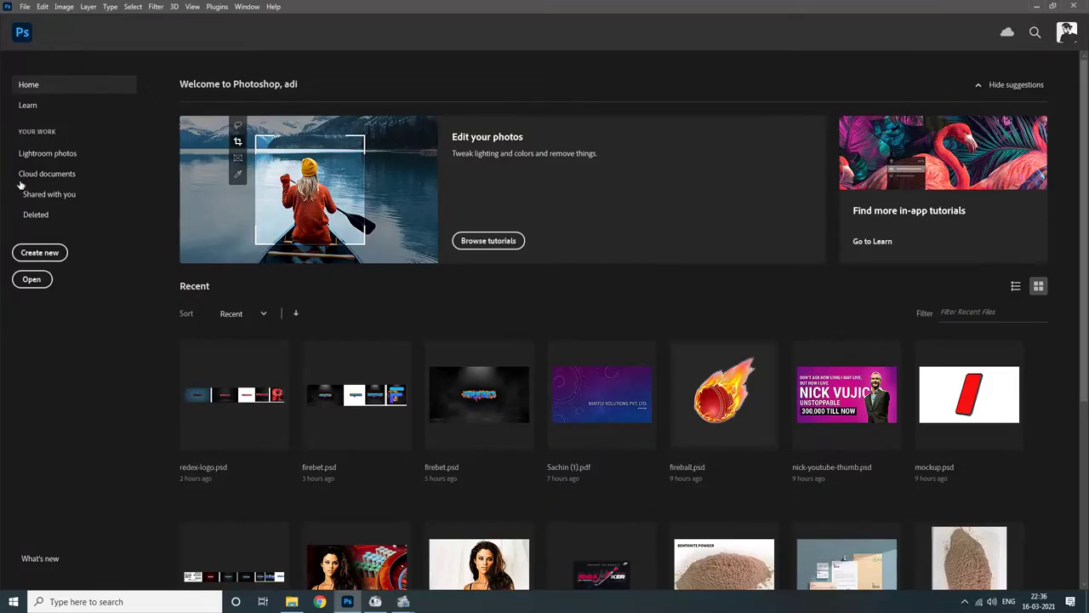
Step: Create a blank 1920 x 1080 px document, Untitled-1, from the Custom preset
click(25, 7)
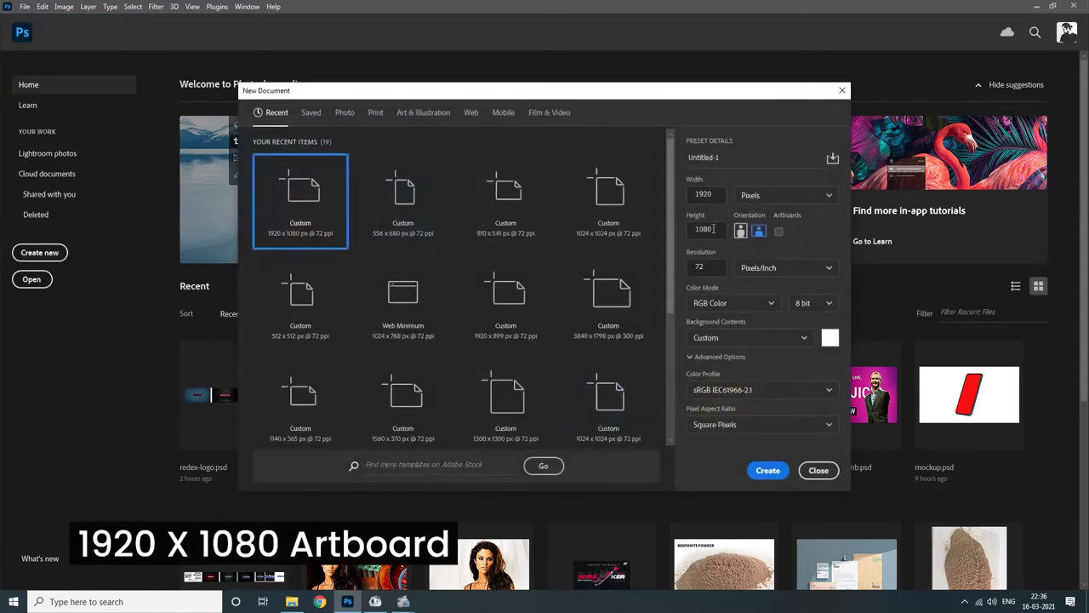
click(756, 471)
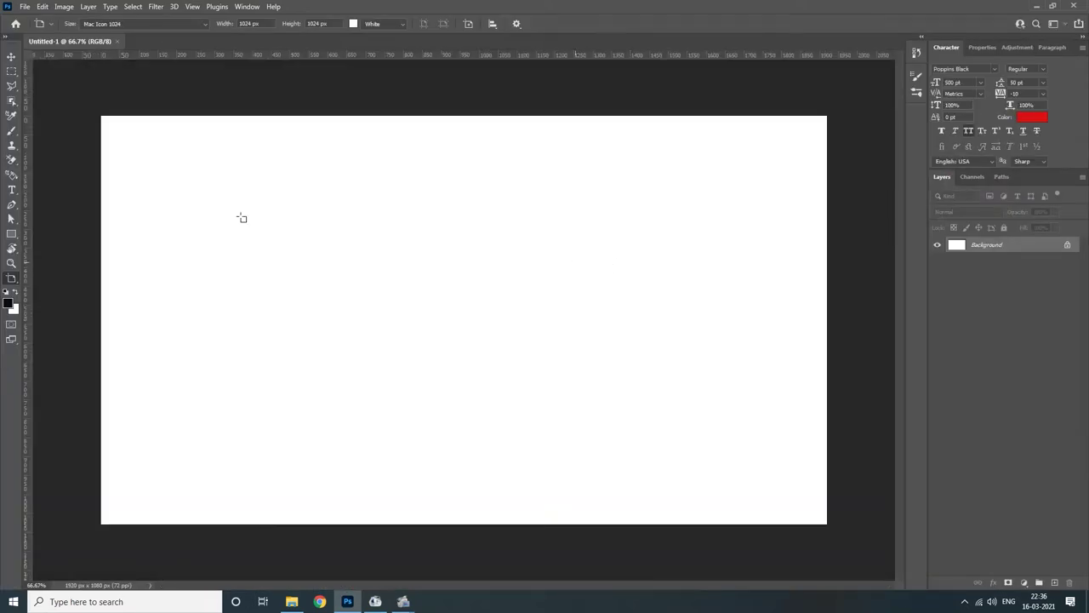
Step: Add centre vertical and bottom horizontal guides, and draw a tall rectangle centred on the vertical guide
drag(27, 169, 475, 192)
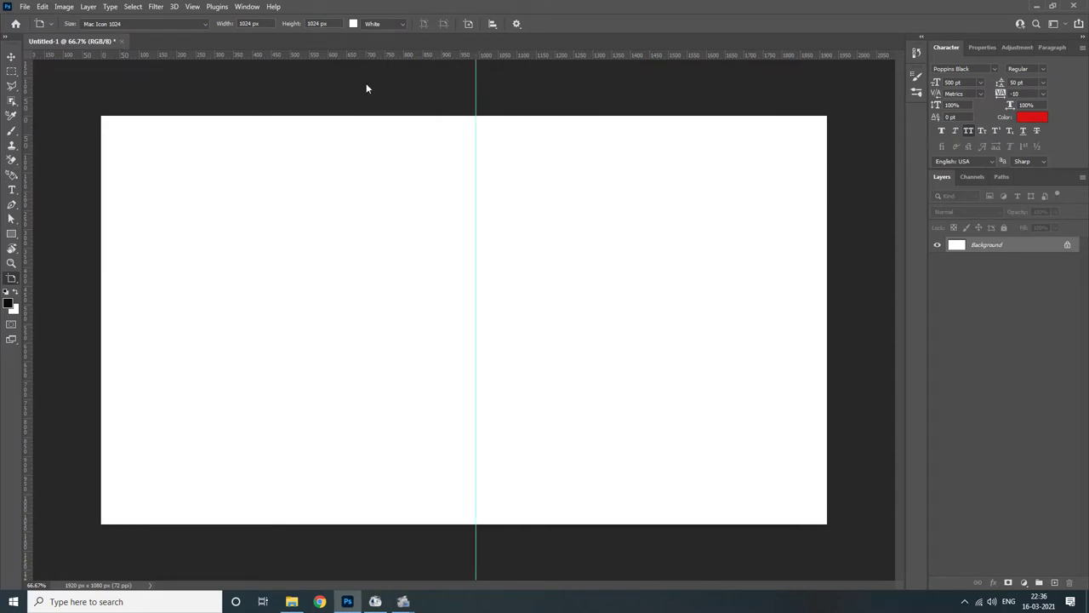
drag(366, 55, 383, 504)
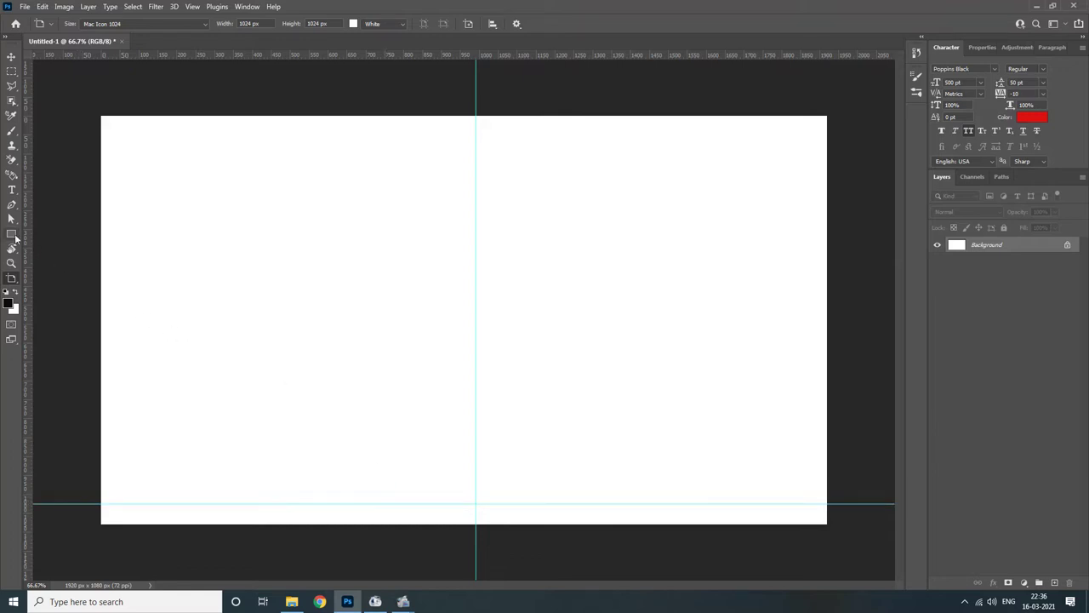
key(v)
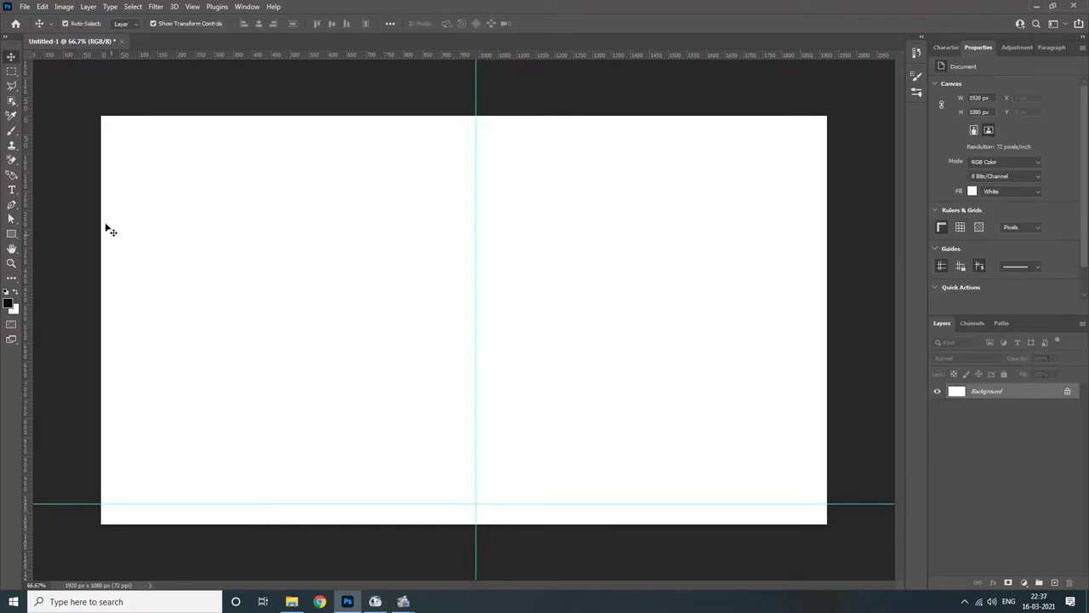
click(11, 234)
drag(387, 195, 503, 407)
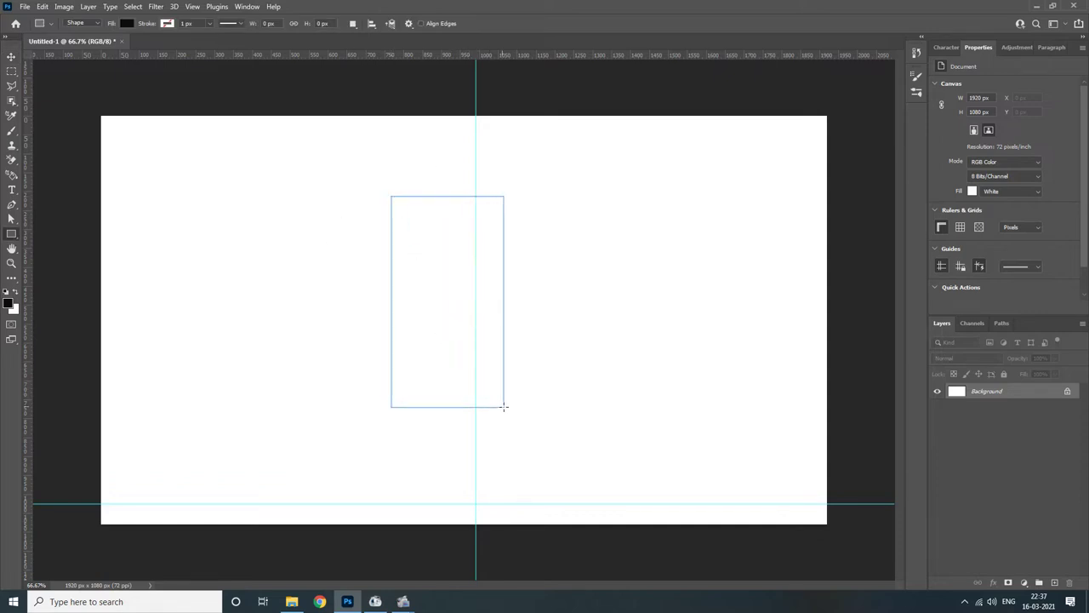
click(11, 56)
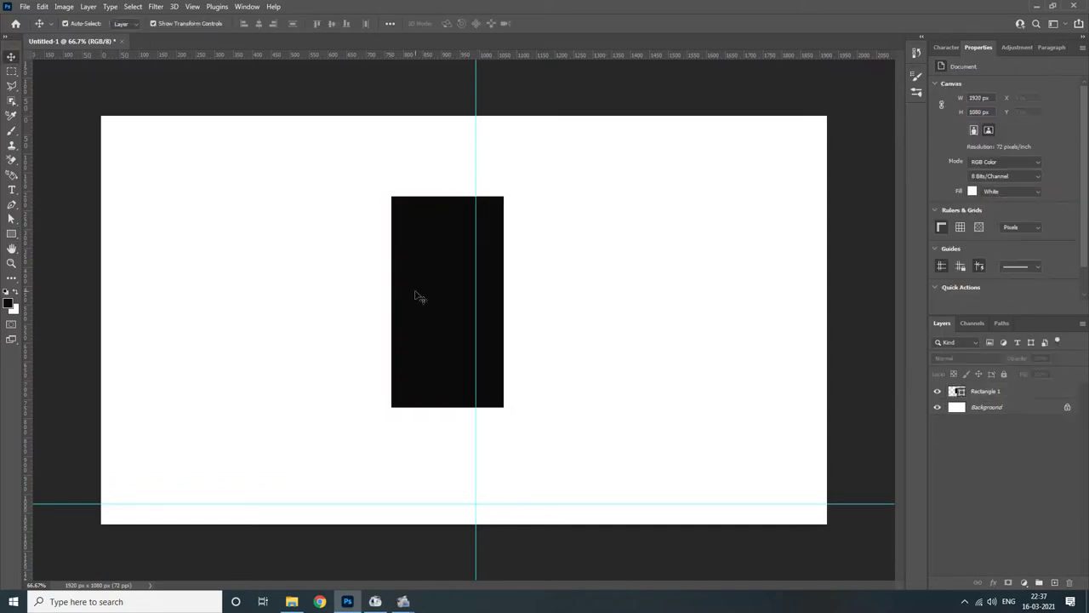
drag(429, 296, 459, 319)
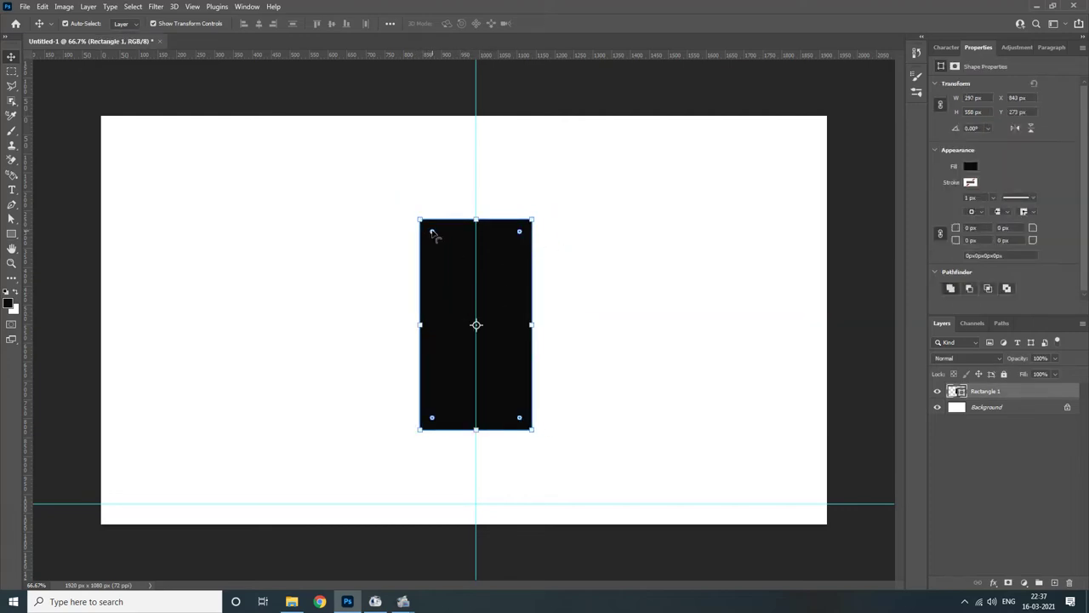
Step: Round the rectangle's corners to 148 px into a pill and give it a very light grey fill
drag(432, 232, 452, 284)
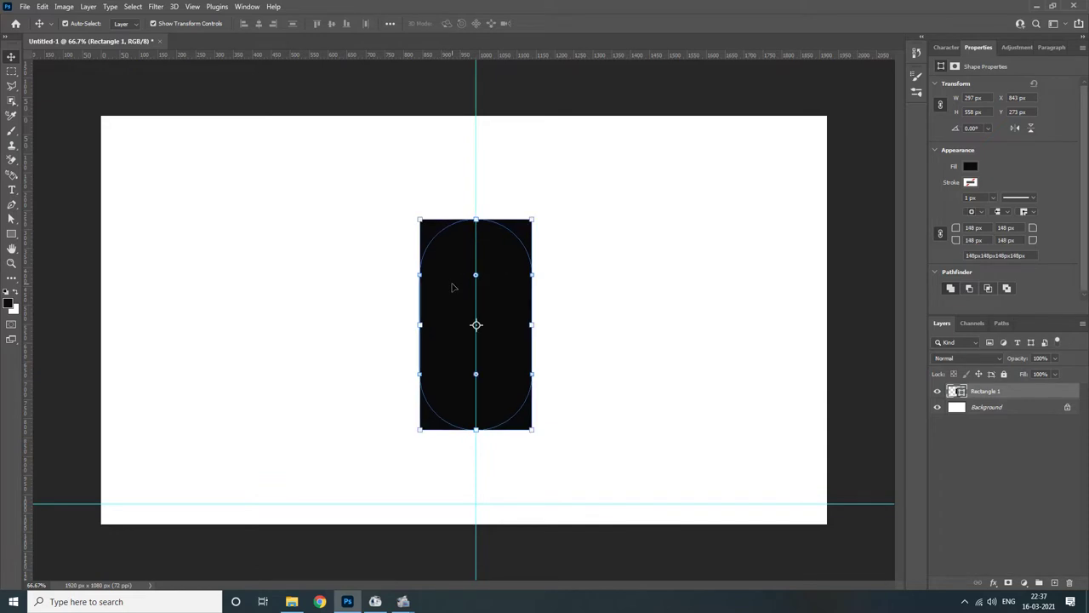
double_click(958, 391)
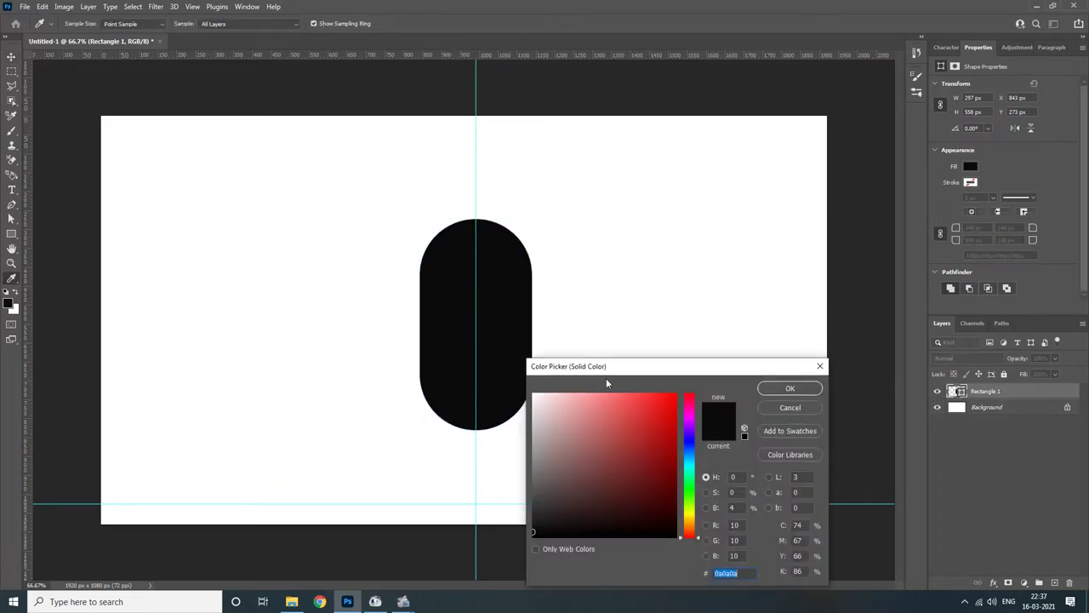
click(534, 399)
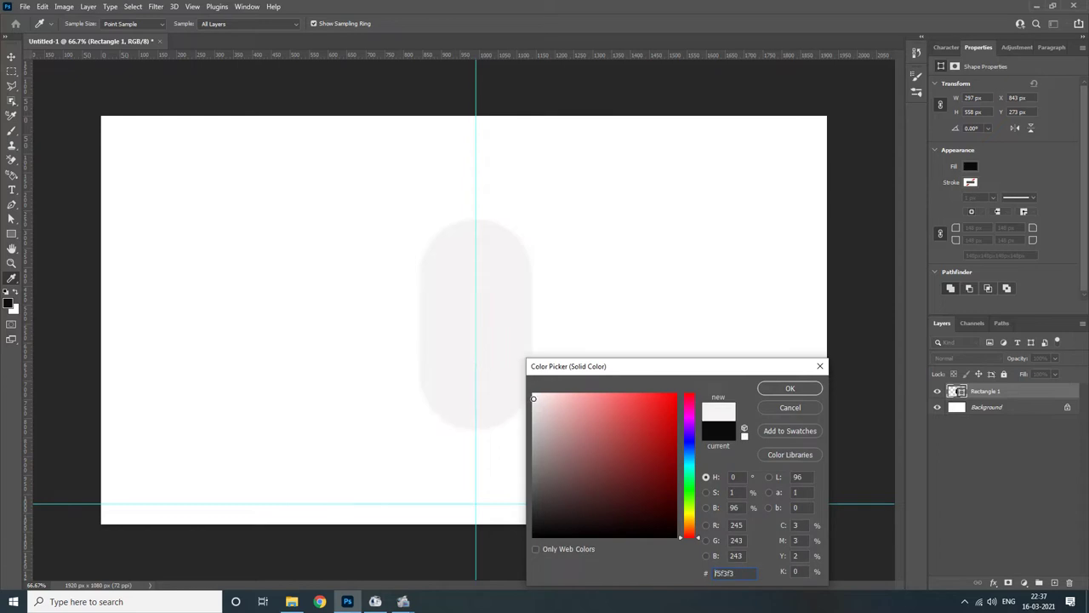
click(773, 390)
key(v)
click(579, 194)
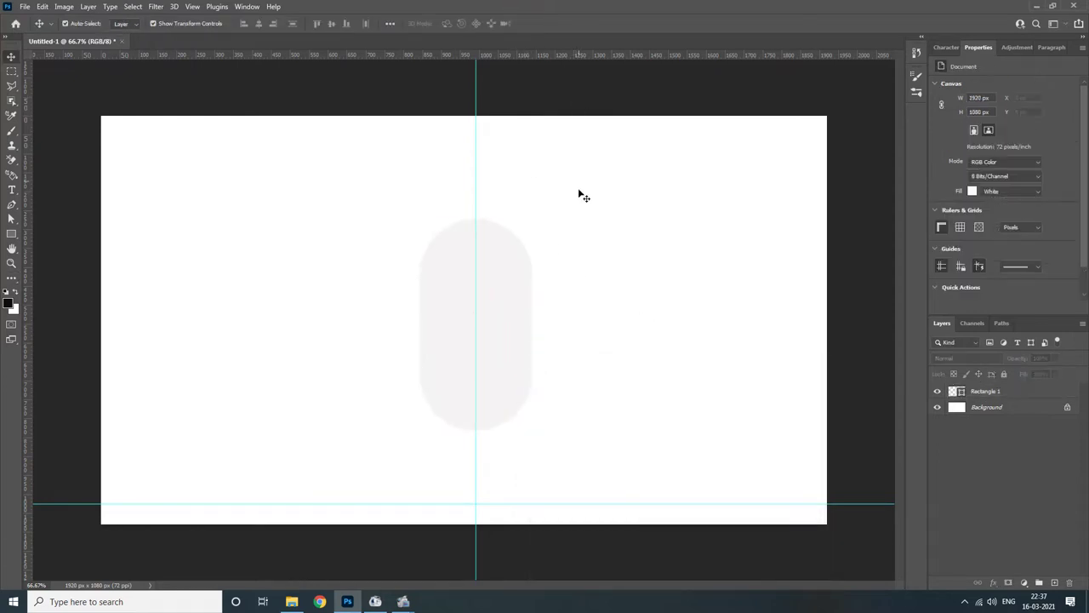
Step: Set the capsule's fill colour to #f0eeee
click(527, 338)
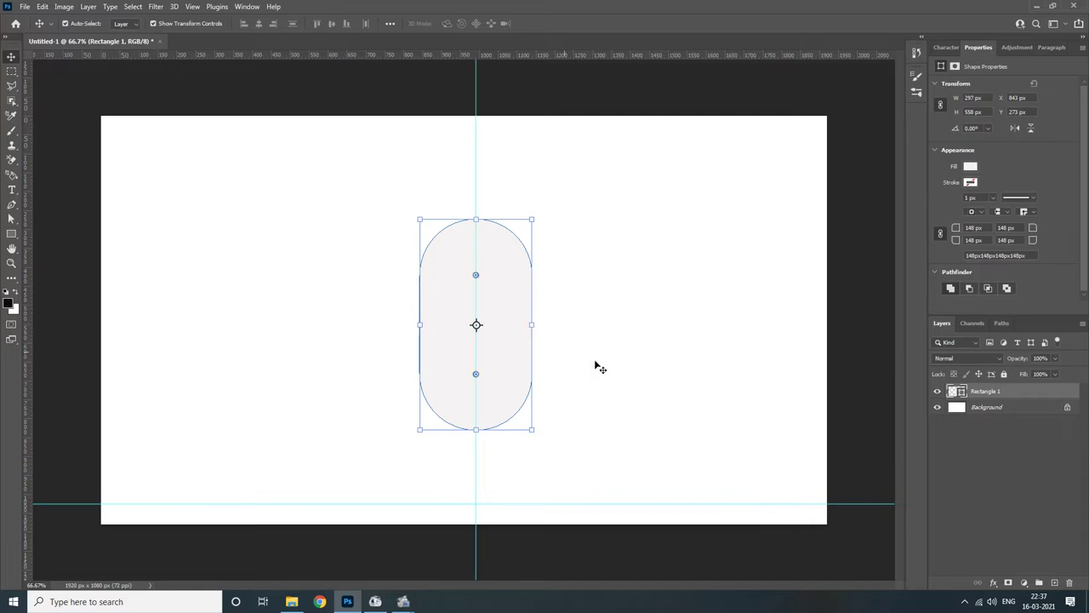
double_click(958, 391)
text(f0eeee)
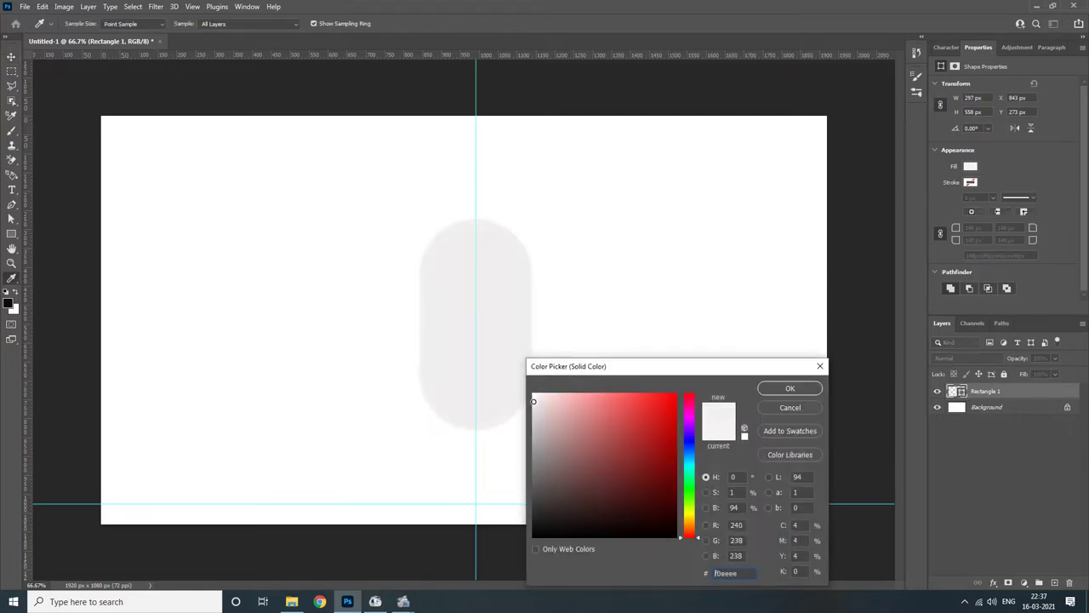
click(784, 389)
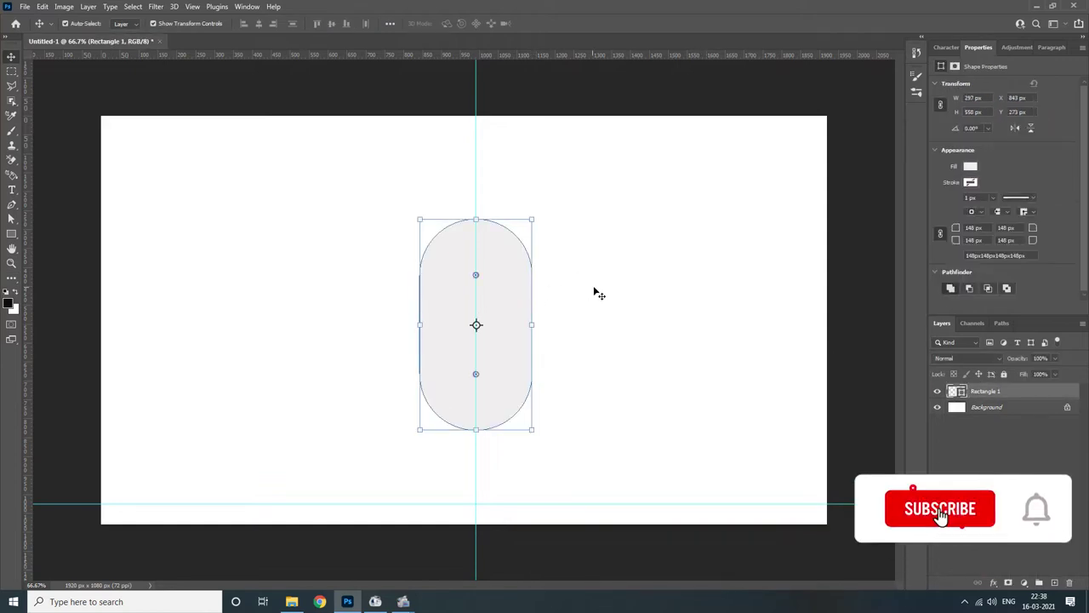
click(595, 294)
click(508, 320)
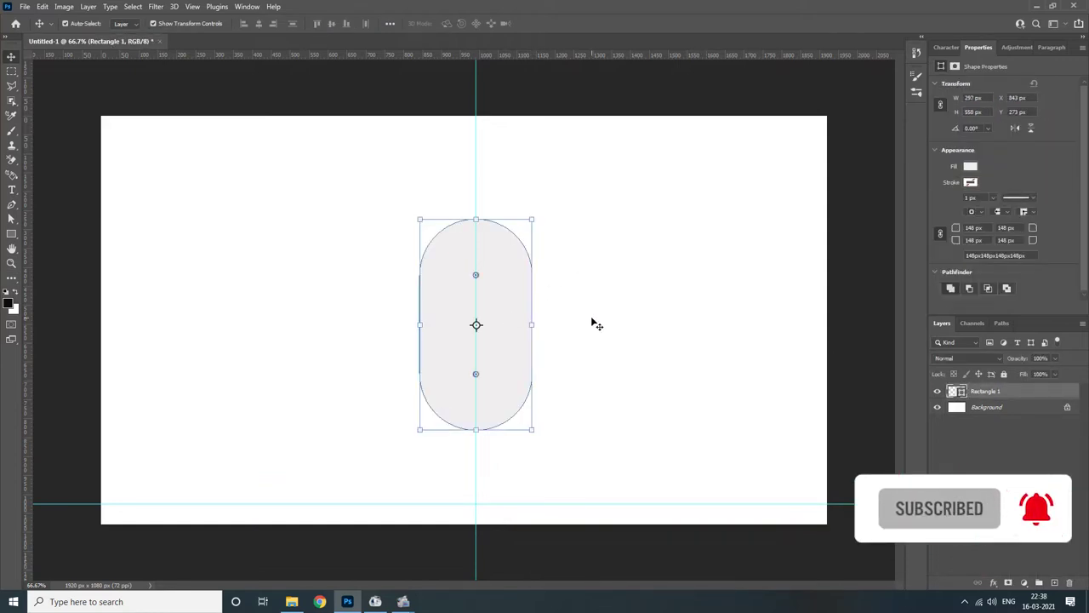
click(227, 285)
Step: Draw an Ellipse 1 circle positioned in the top end of the capsule
click(14, 240)
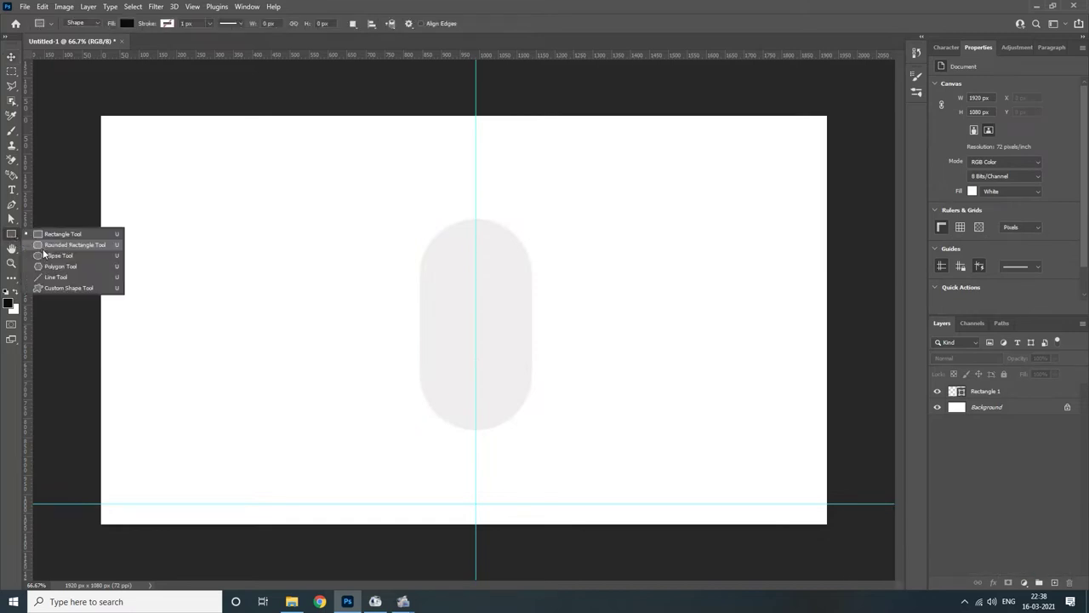
click(53, 254)
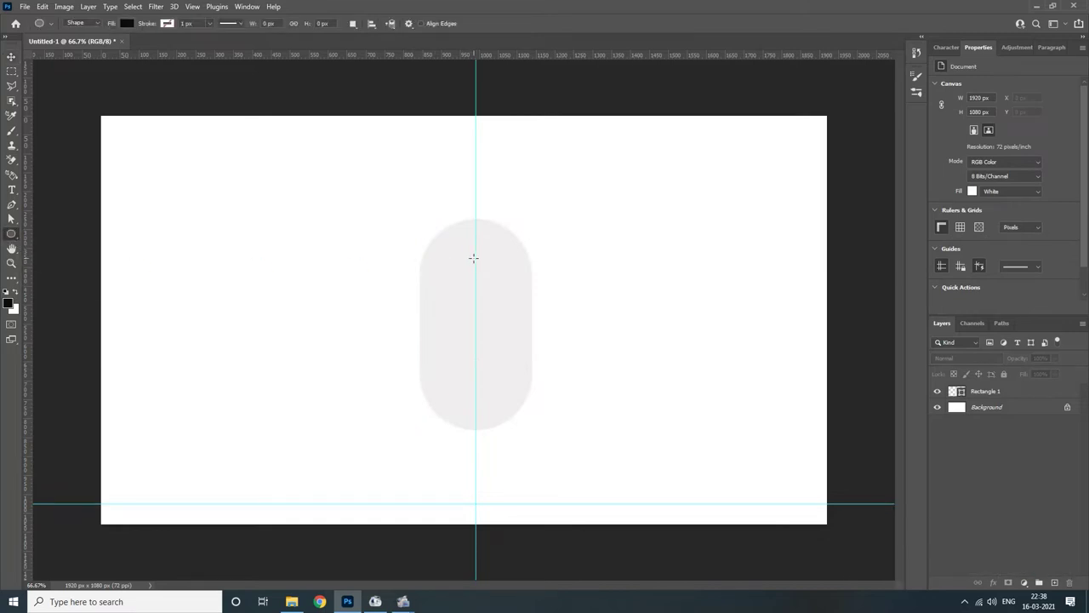
mouse_move(475, 257)
mouse_down()
mouse_move(539, 308)
mouse_move(531, 302)
mouse_up()
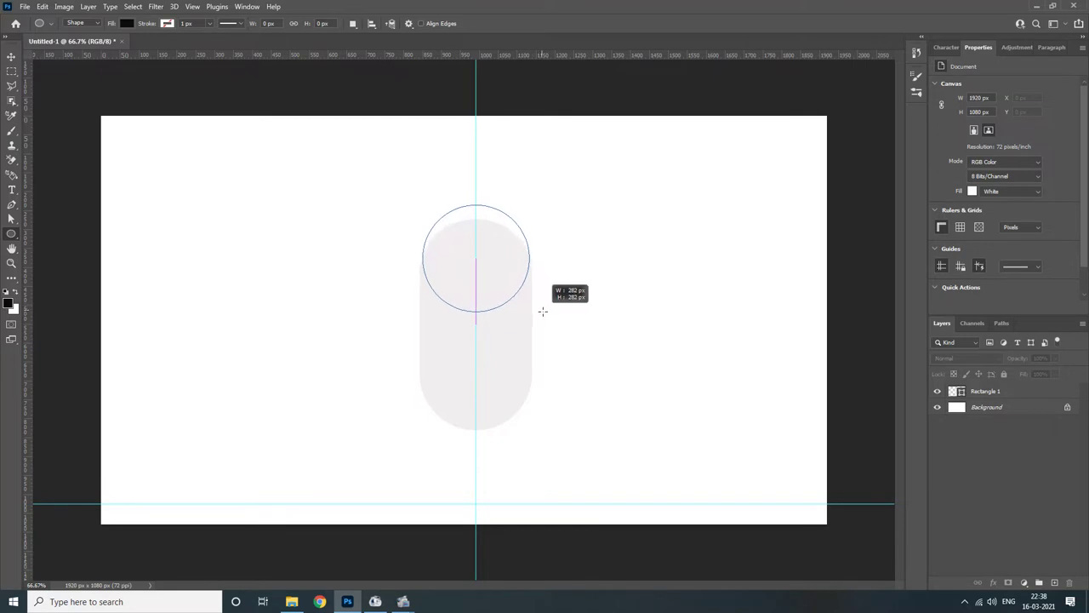
drag(531, 302, 544, 313)
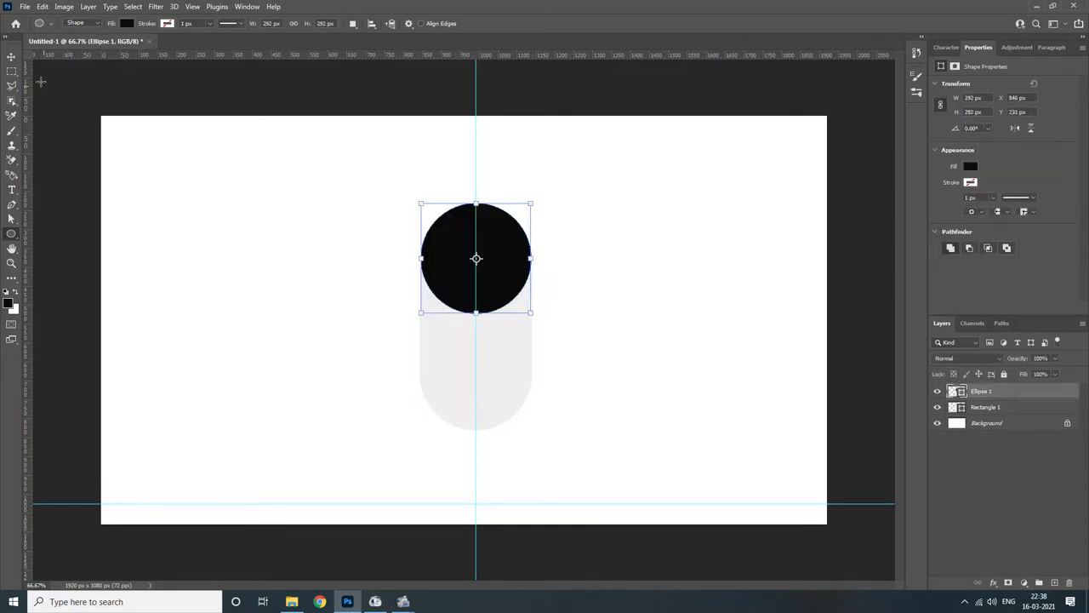
click(11, 57)
drag(529, 268, 511, 304)
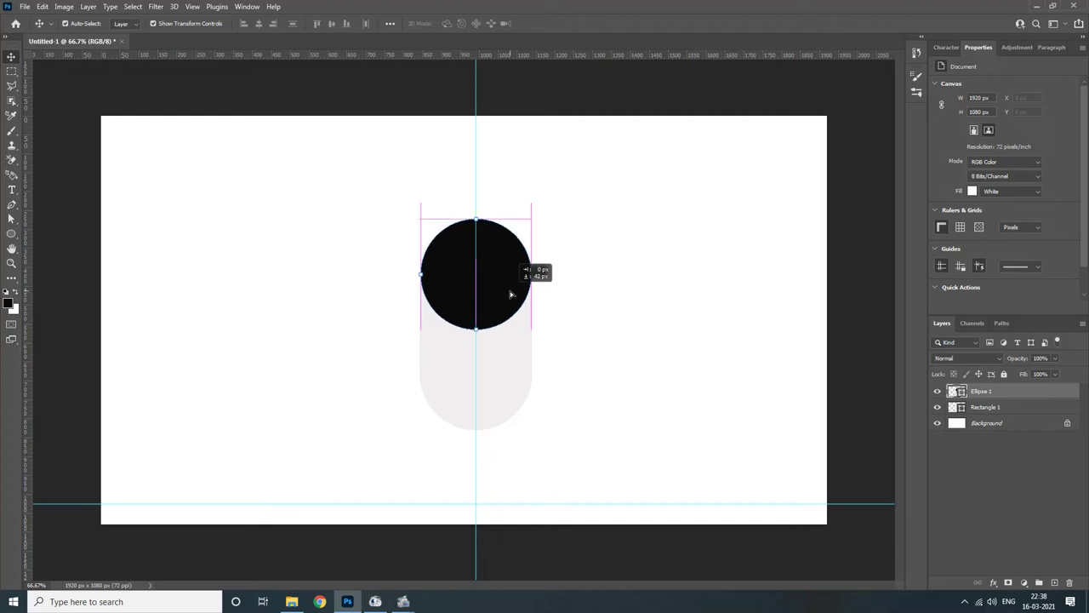
drag(512, 304, 511, 292)
scroll(460, 302, up, 3)
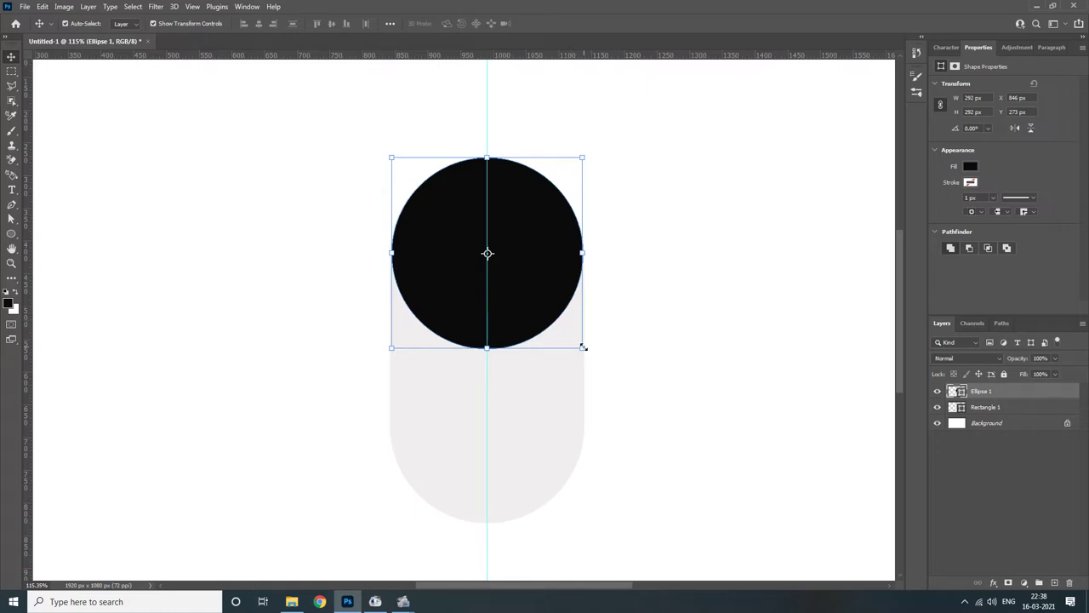
Step: Shrink the circle to 263 px and fill it near-white #f2f1f1
click(583, 348)
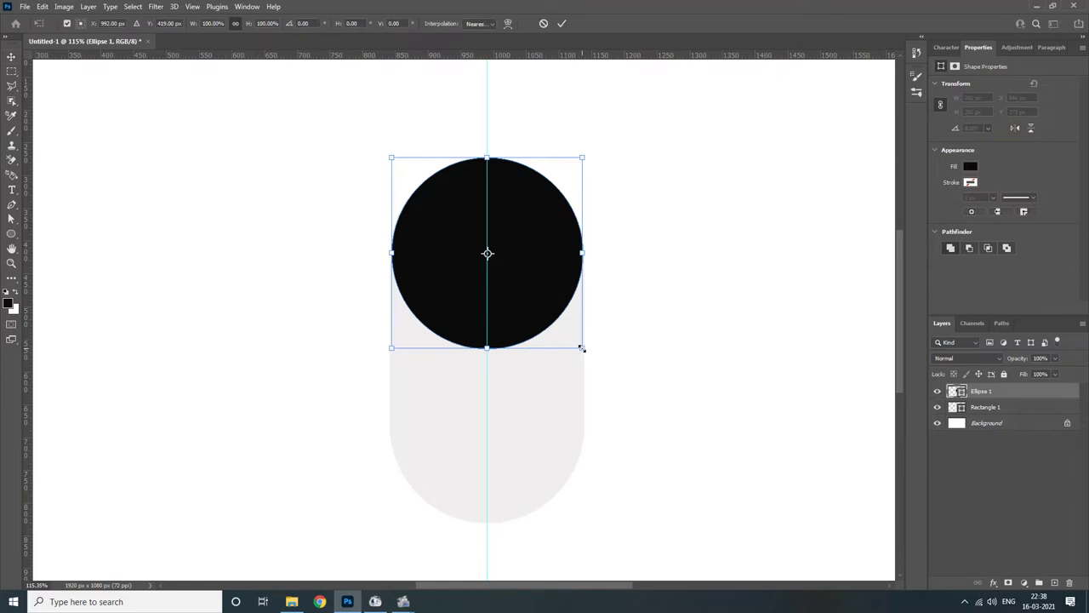
drag(582, 348, 571, 340)
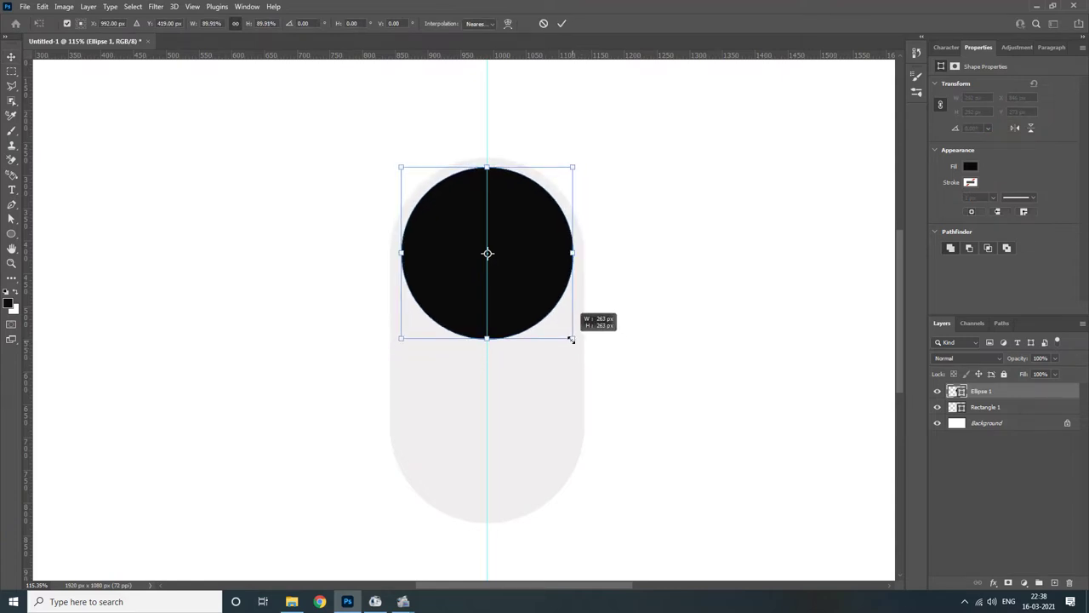
key(Return)
click(644, 303)
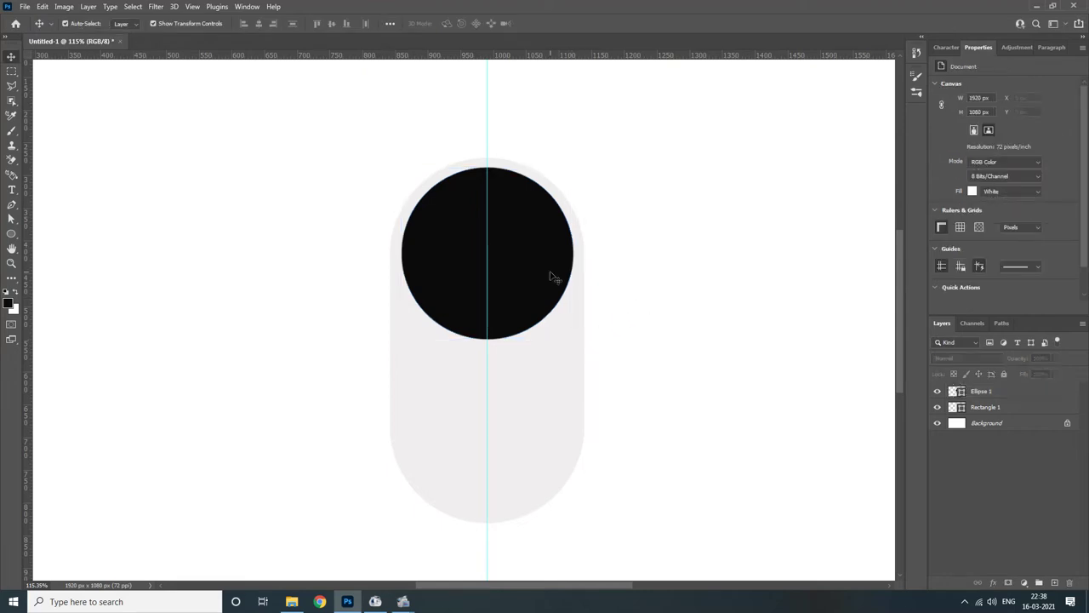
click(551, 275)
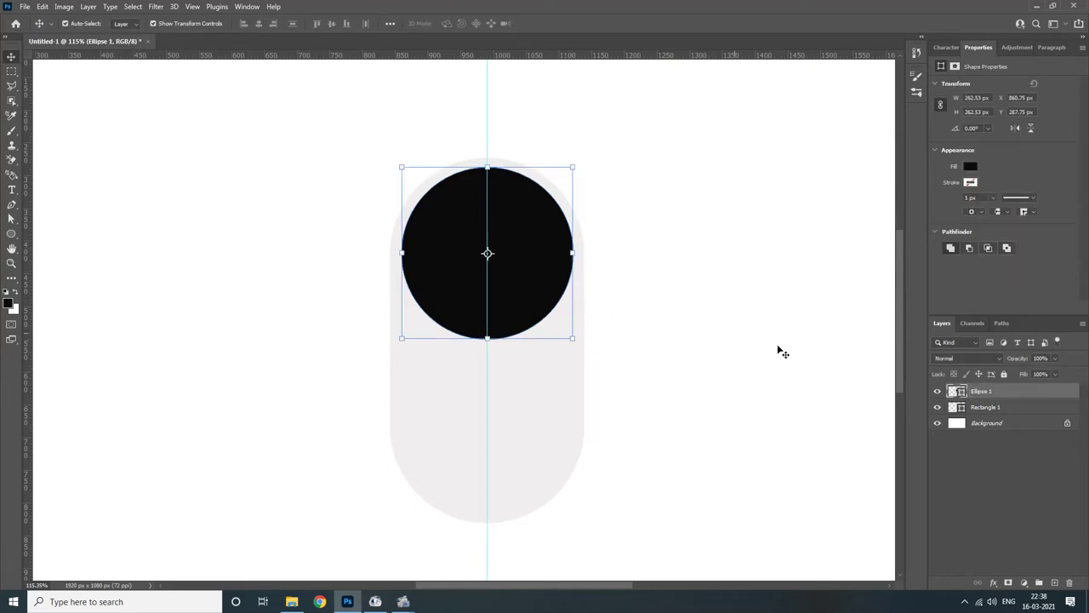
double_click(959, 391)
drag(541, 405, 533, 386)
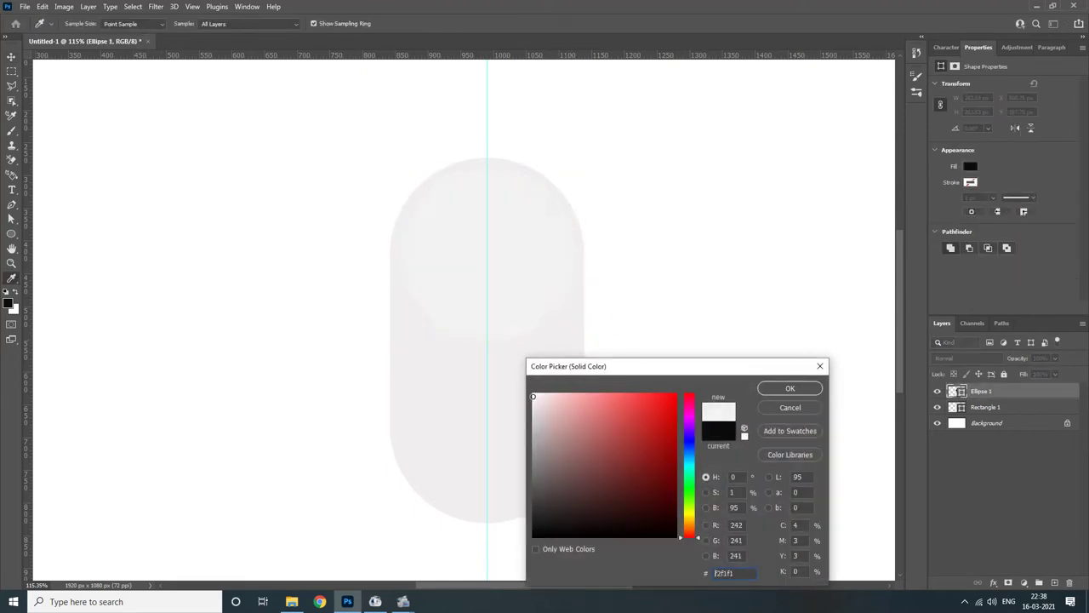
click(789, 388)
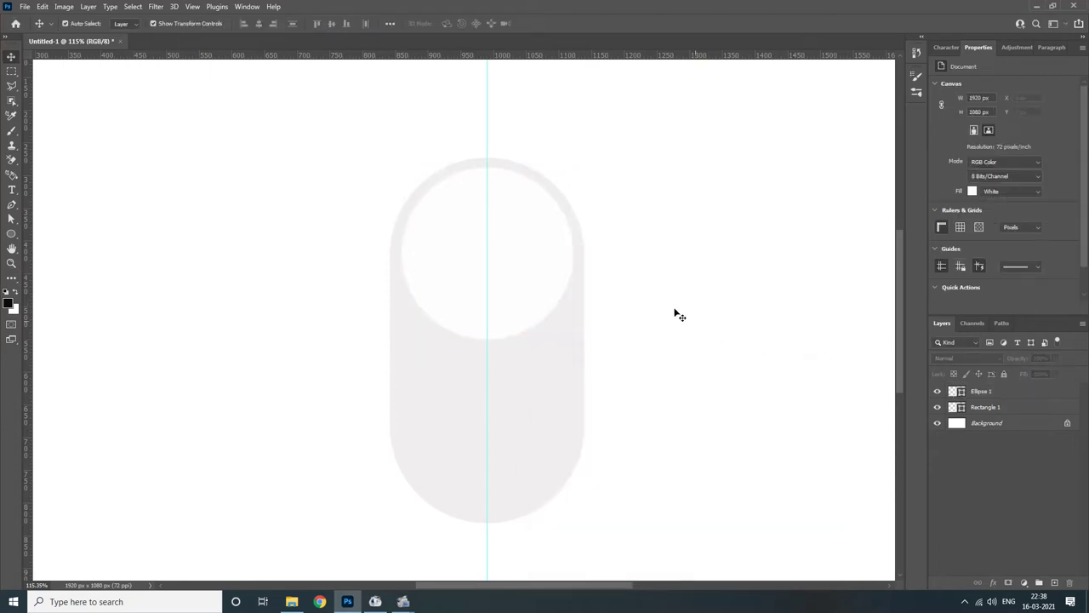
Step: Select the Rectangle 1 track layer in the Layers panel
scroll(628, 238, down, 1)
scroll(622, 243, down, 1)
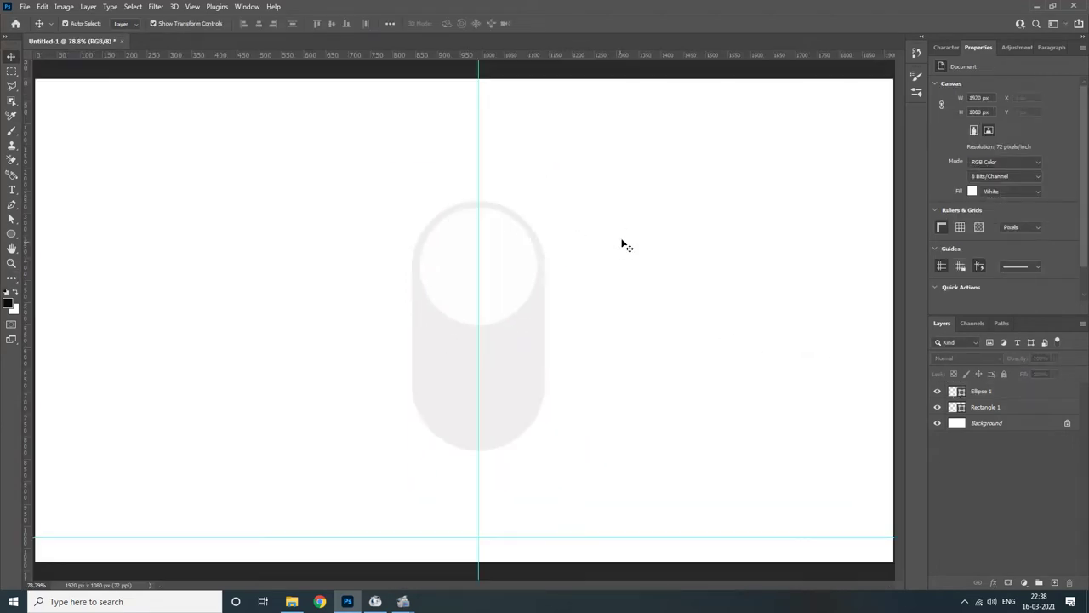
scroll(613, 238, down, 1)
scroll(560, 287, down, 1)
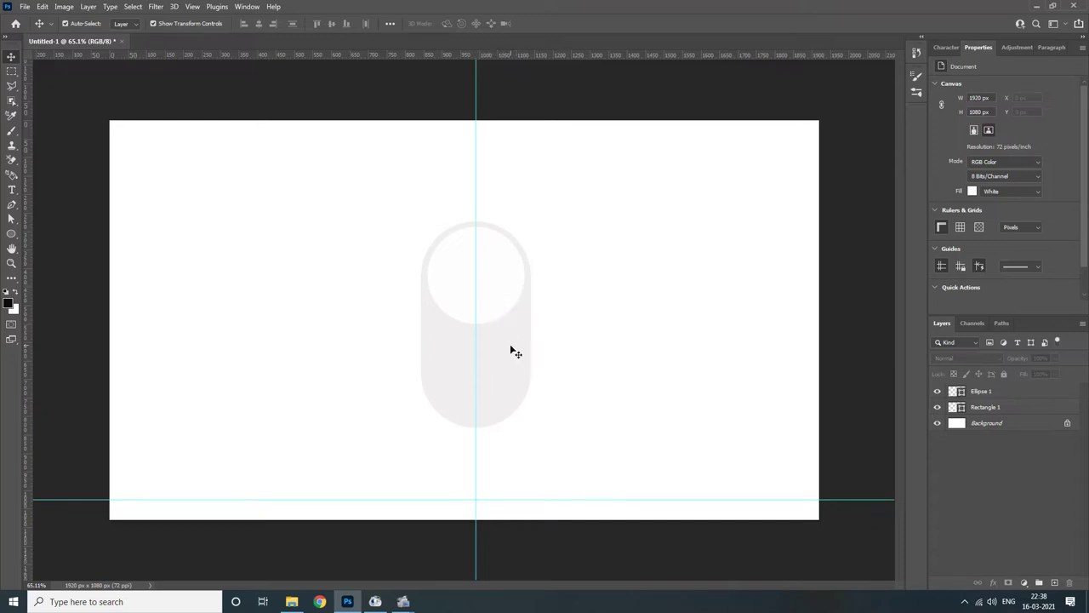
click(513, 355)
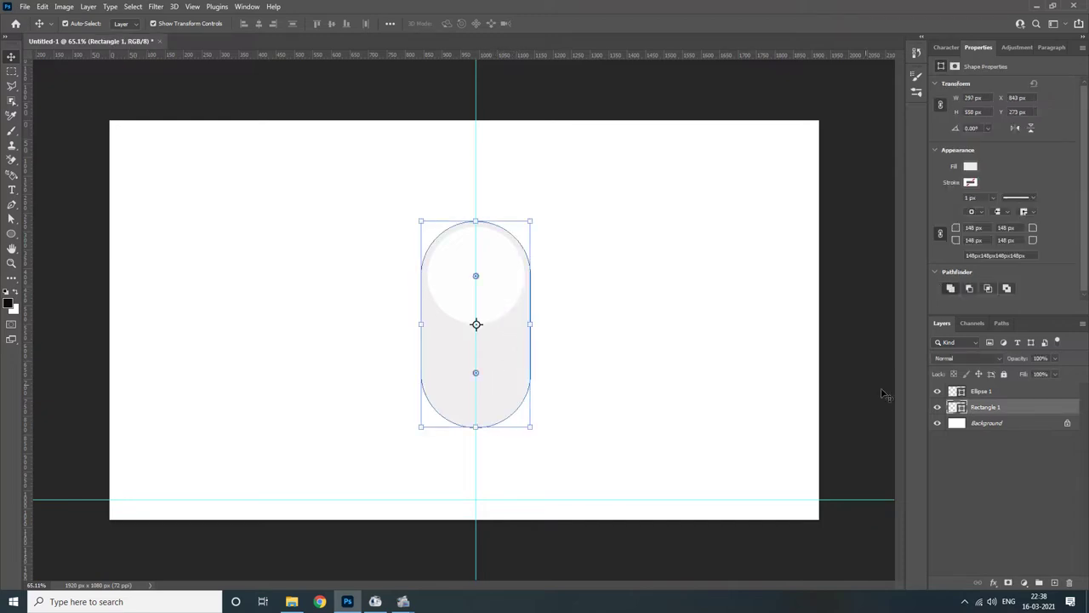
Step: Add a light grey #e0dfdf Inner Shadow at 100% opacity to Rectangle 1
double_click(1011, 412)
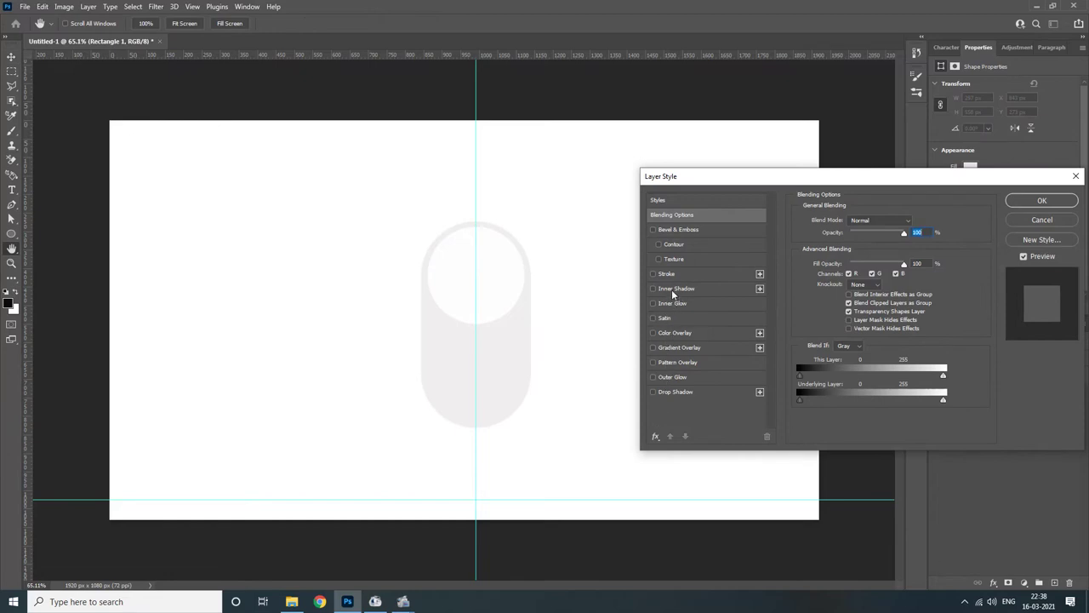
click(672, 290)
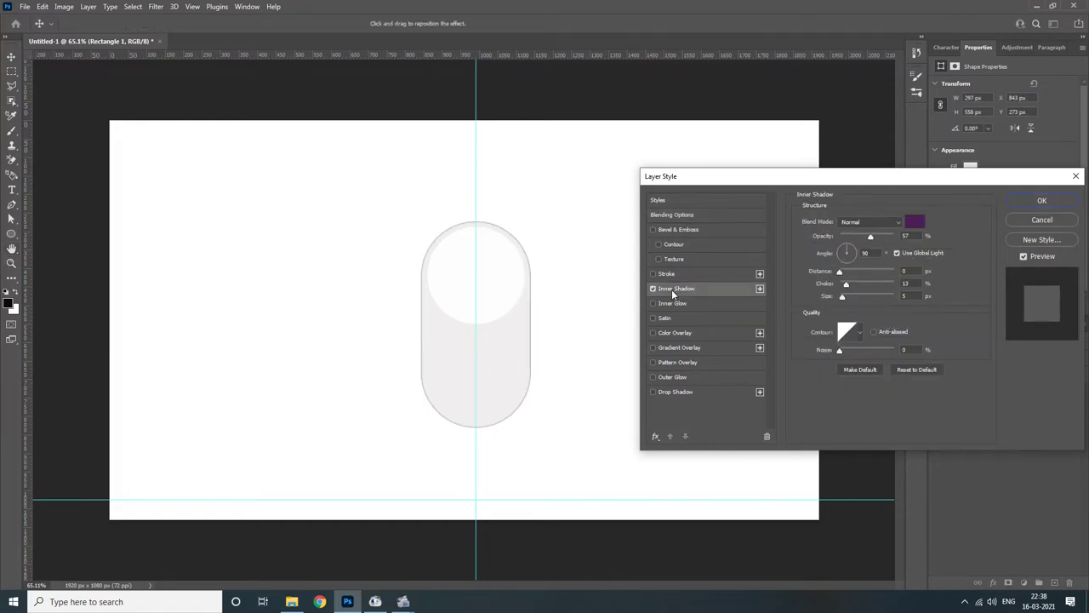
click(919, 222)
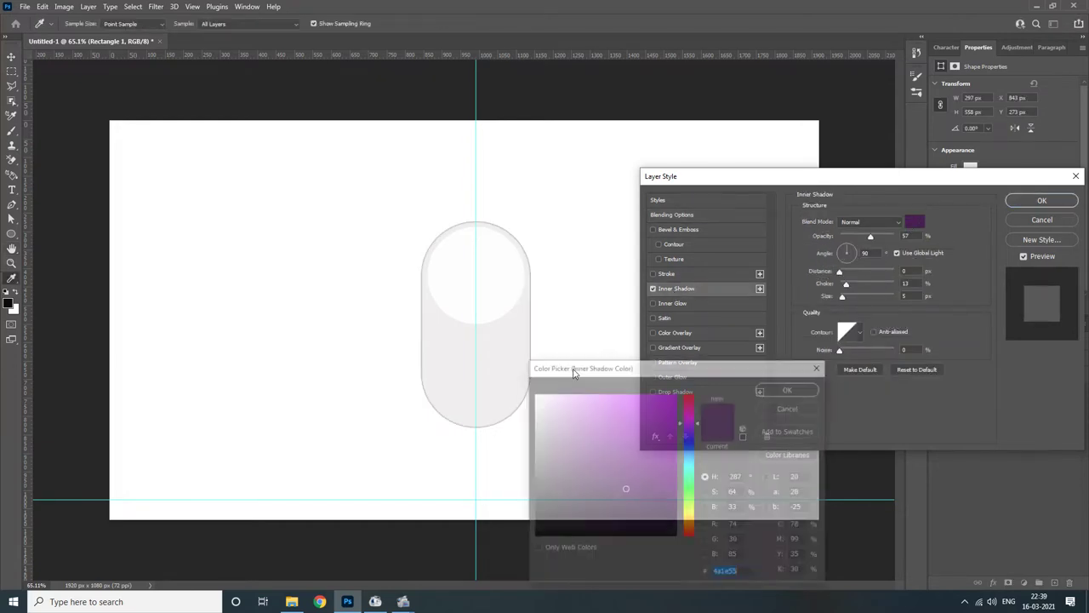
click(450, 358)
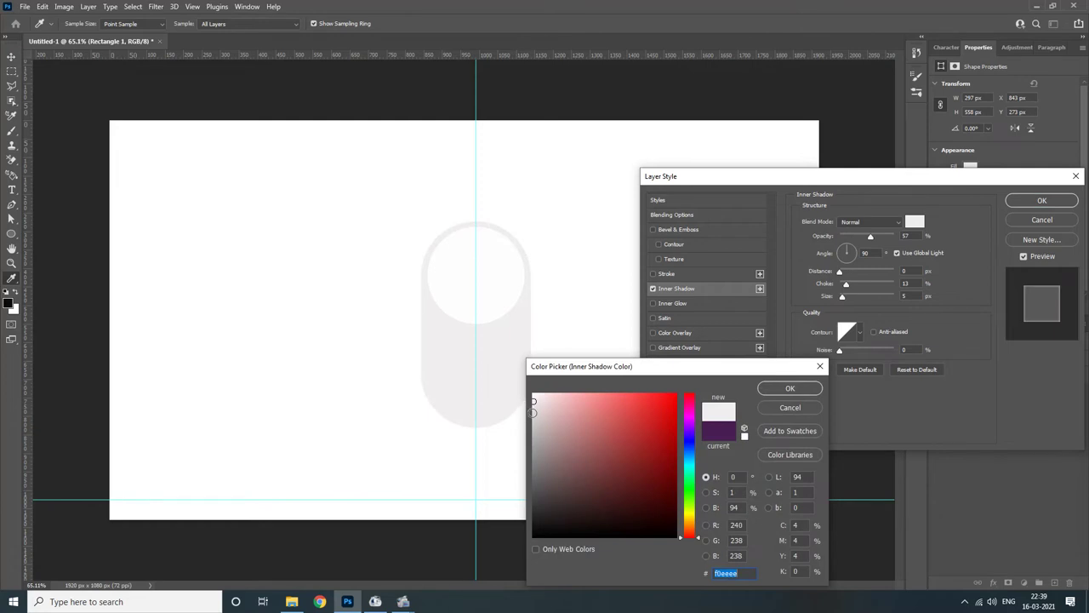
drag(533, 406, 534, 411)
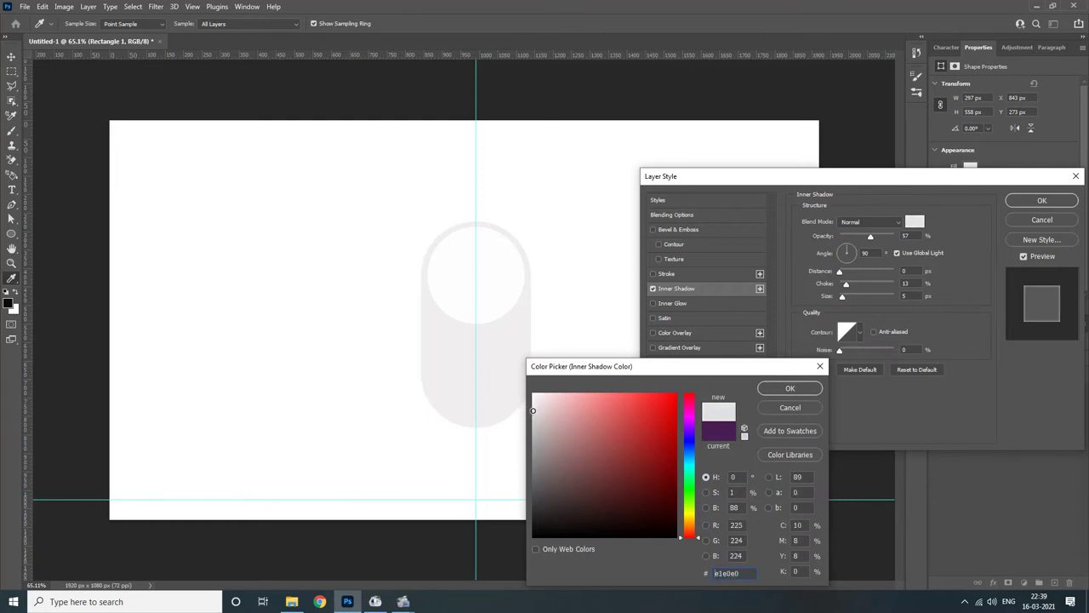
click(790, 388)
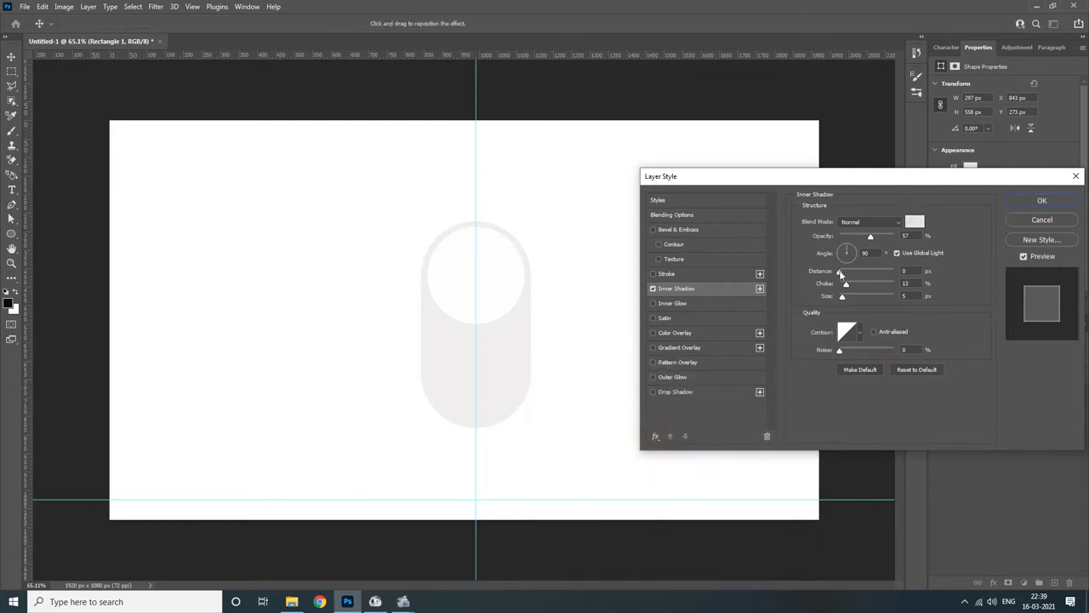
drag(877, 236, 929, 235)
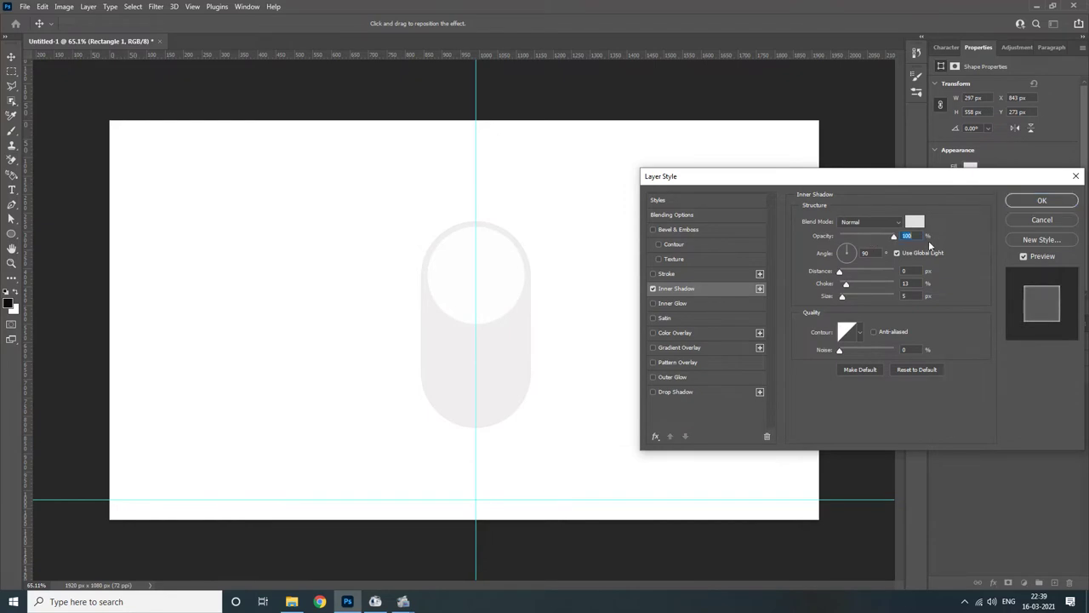
click(1041, 200)
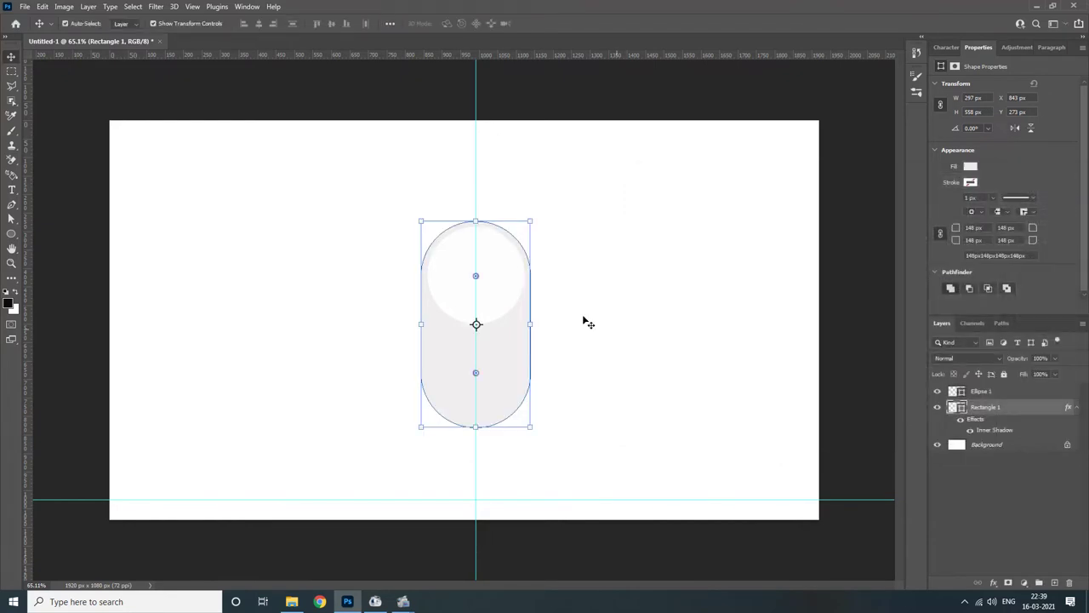
click(518, 286)
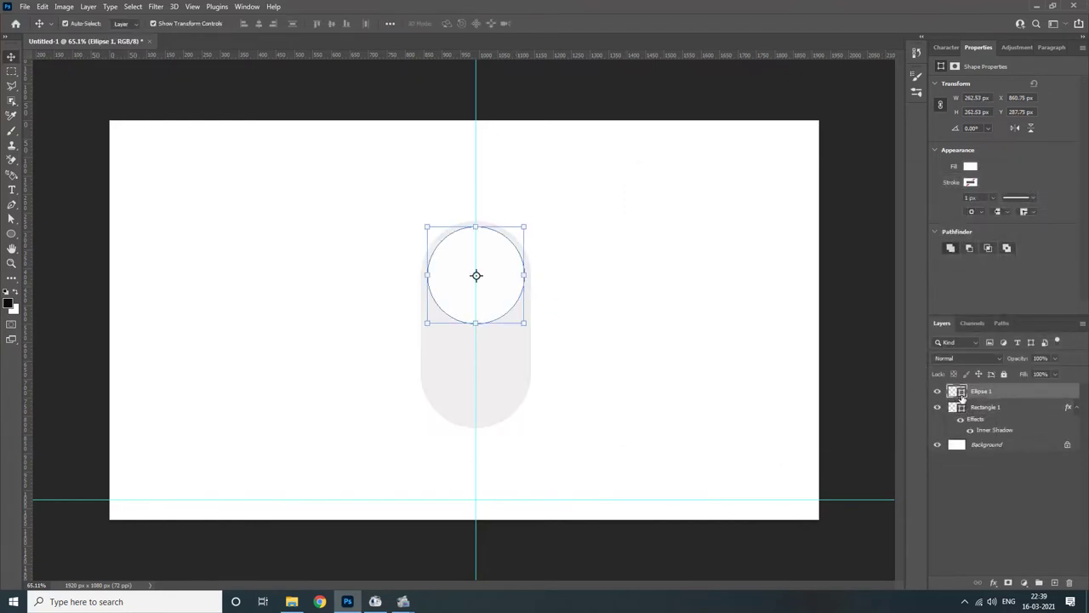
Step: Give the Ellipse 1 knob a white #ffffff Stroke with size 10, positioned Inside
double_click(1005, 396)
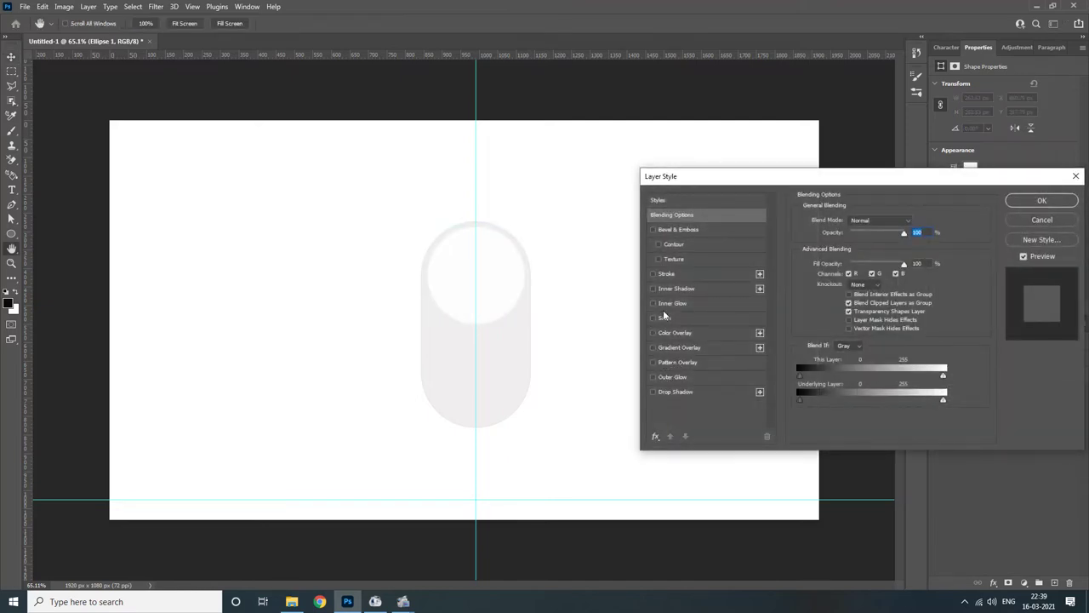
click(667, 274)
click(824, 302)
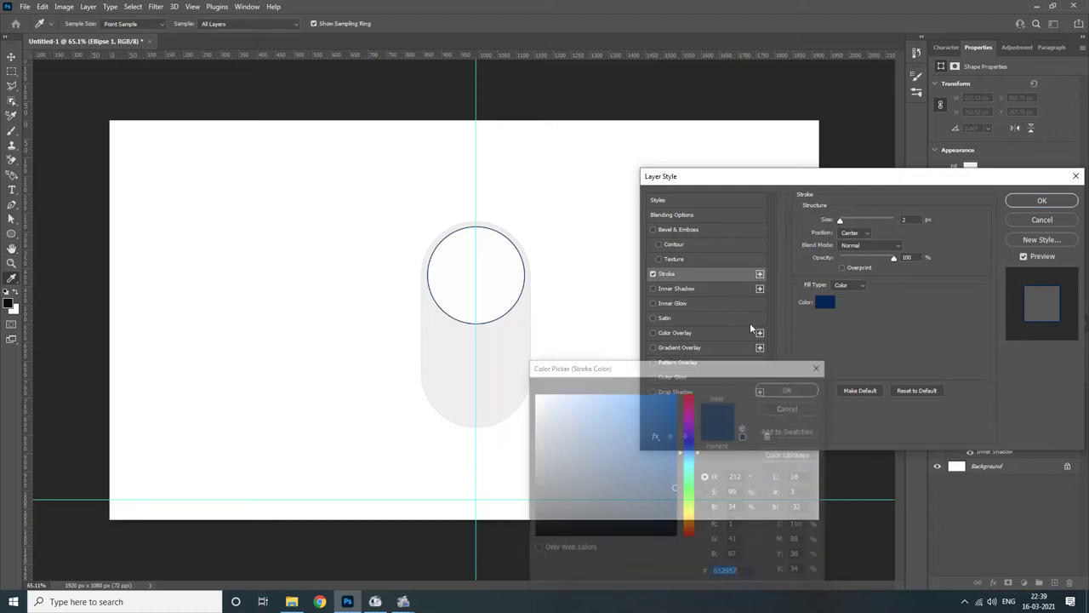
click(497, 324)
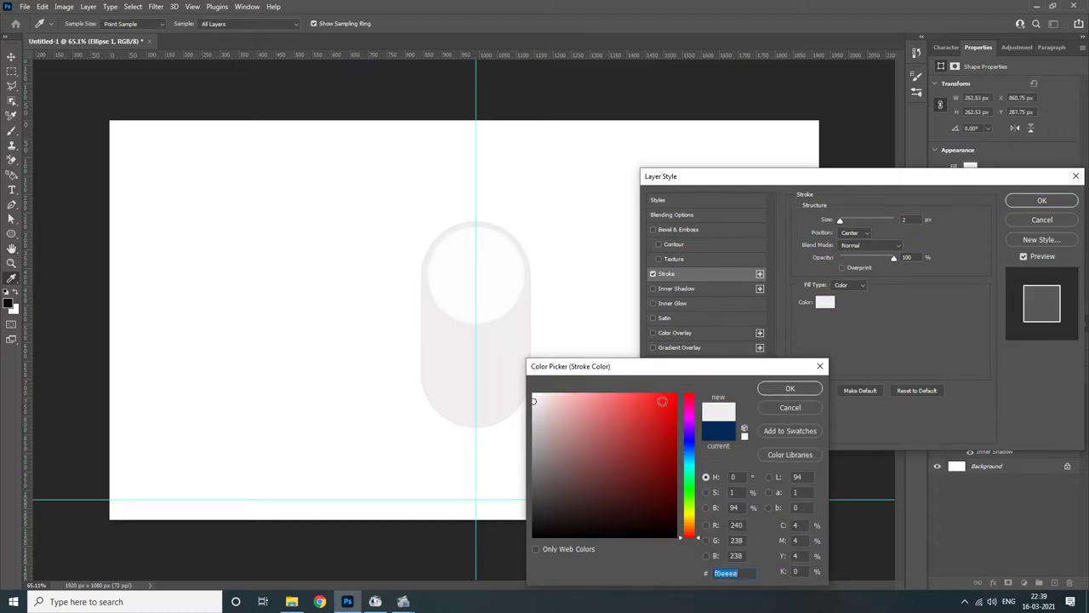
click(534, 396)
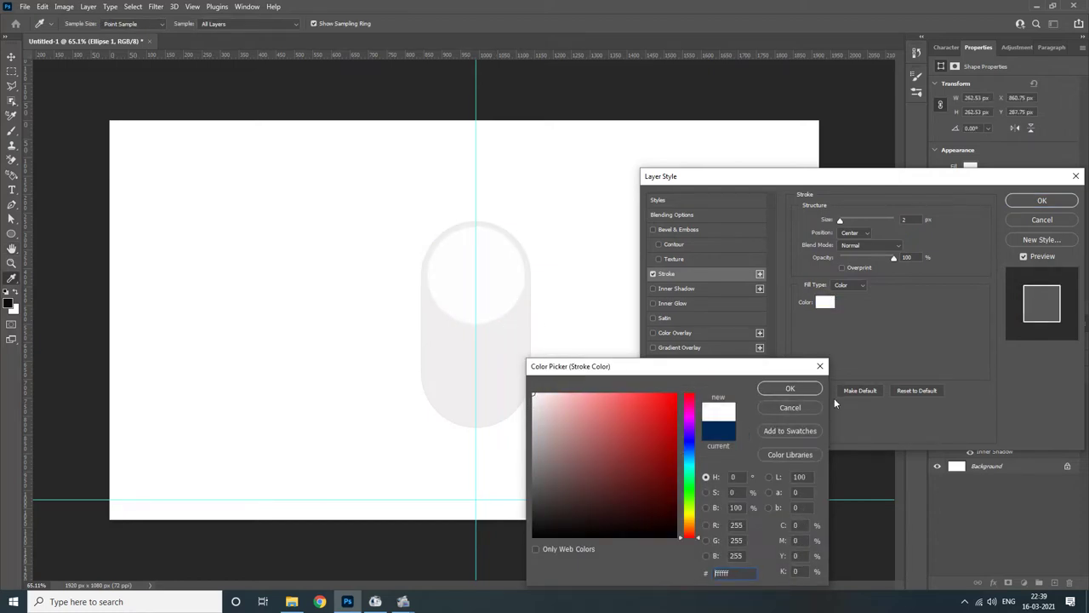
click(790, 389)
click(903, 220)
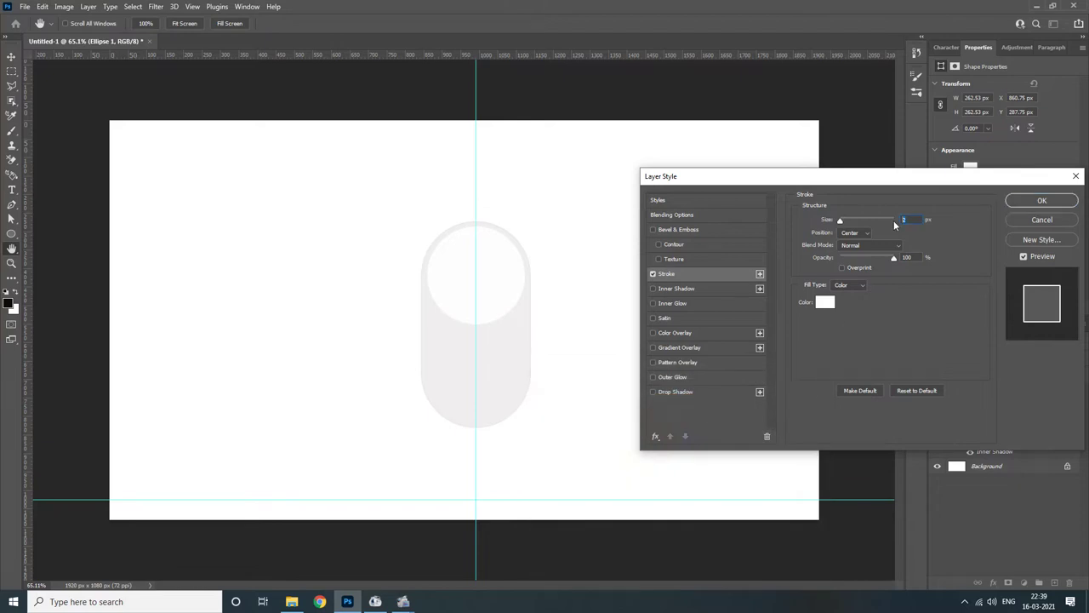
text(10)
key(Return)
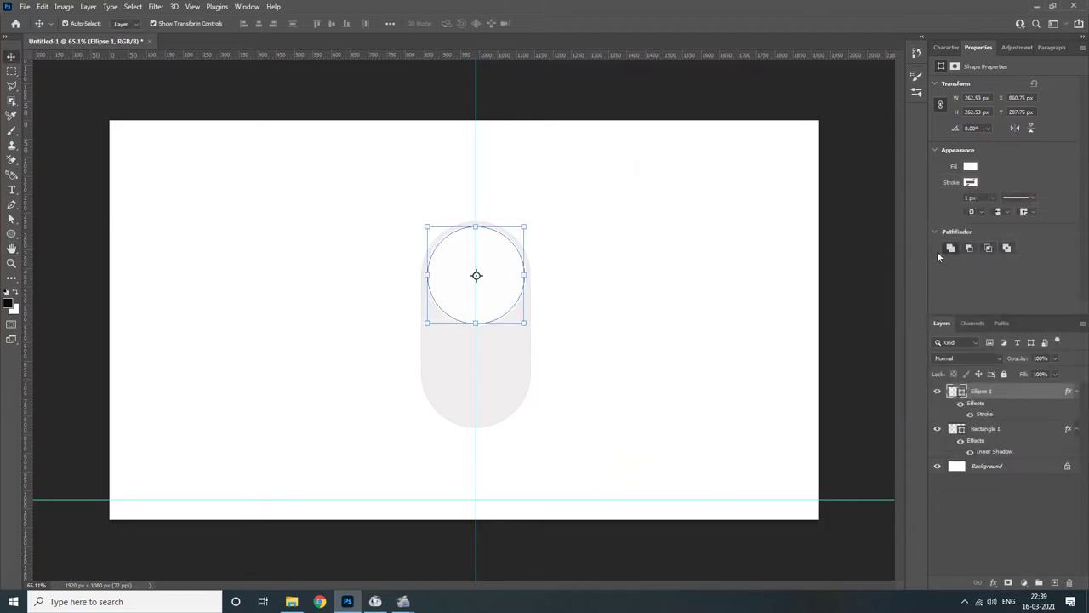
double_click(987, 415)
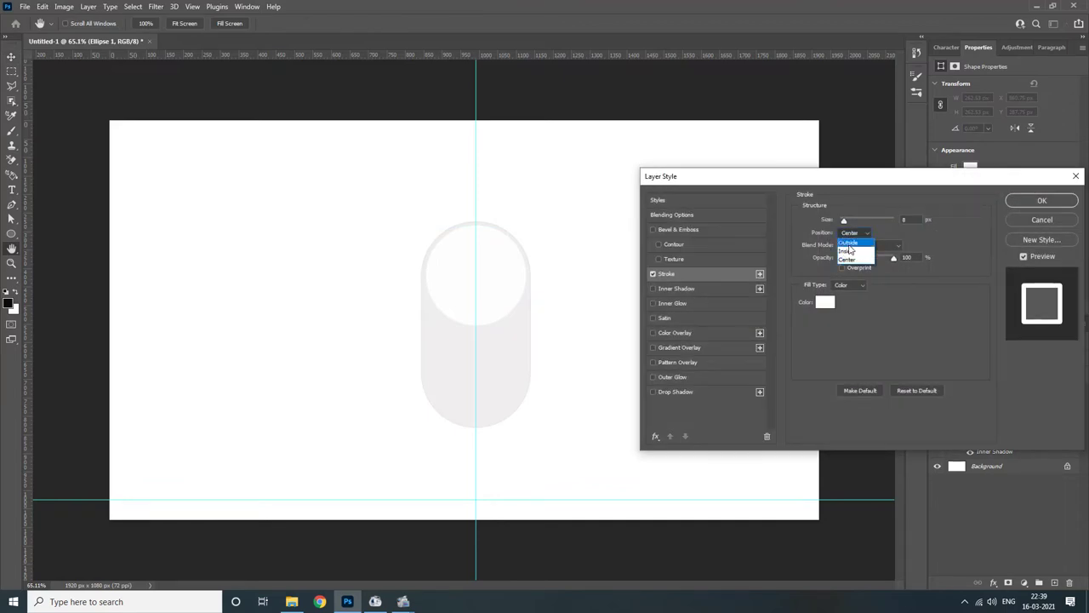
click(848, 250)
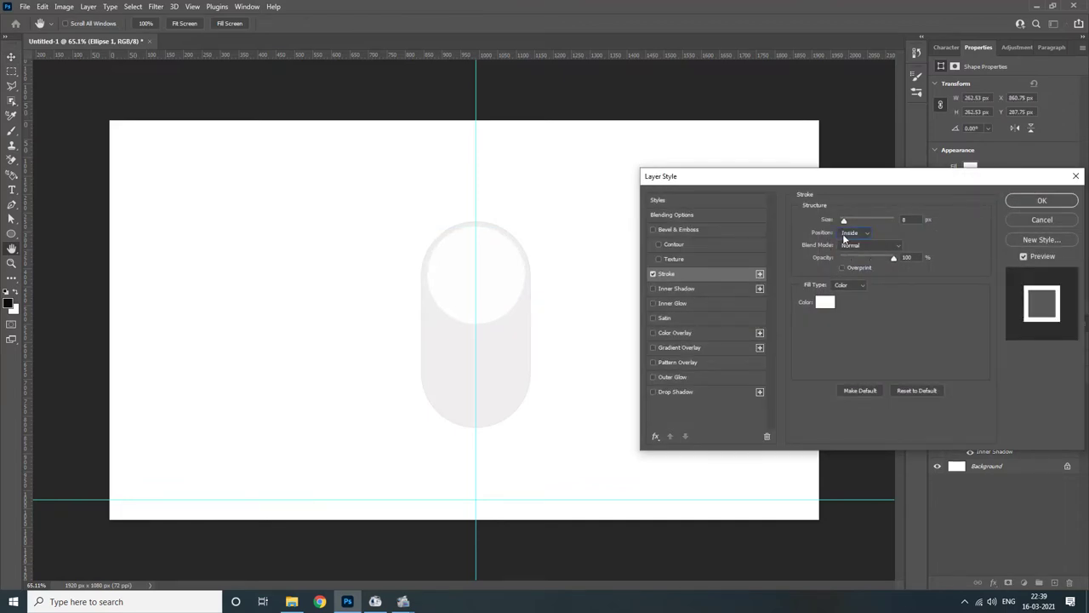
Step: Add an #f0eeee Inner Shadow to the knob with Size 54 and Choke 0
click(670, 289)
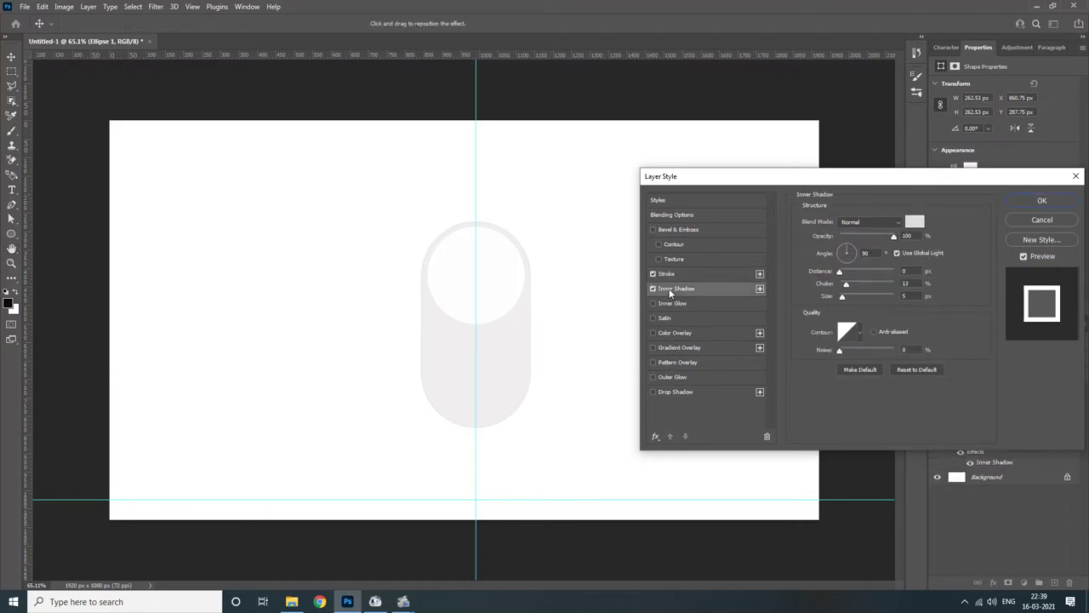
click(910, 223)
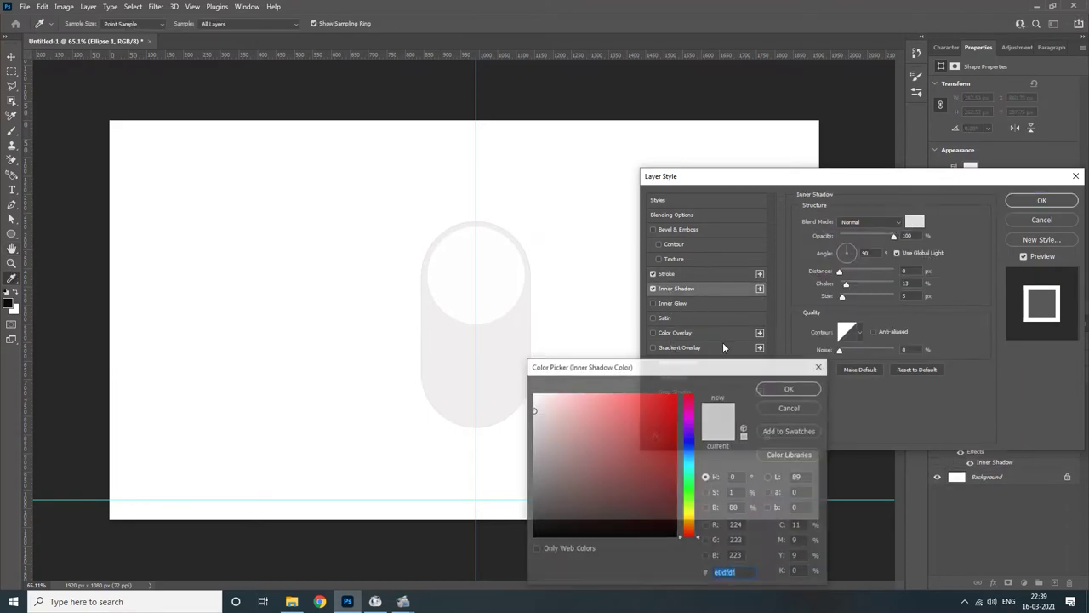
click(774, 388)
drag(842, 298, 850, 298)
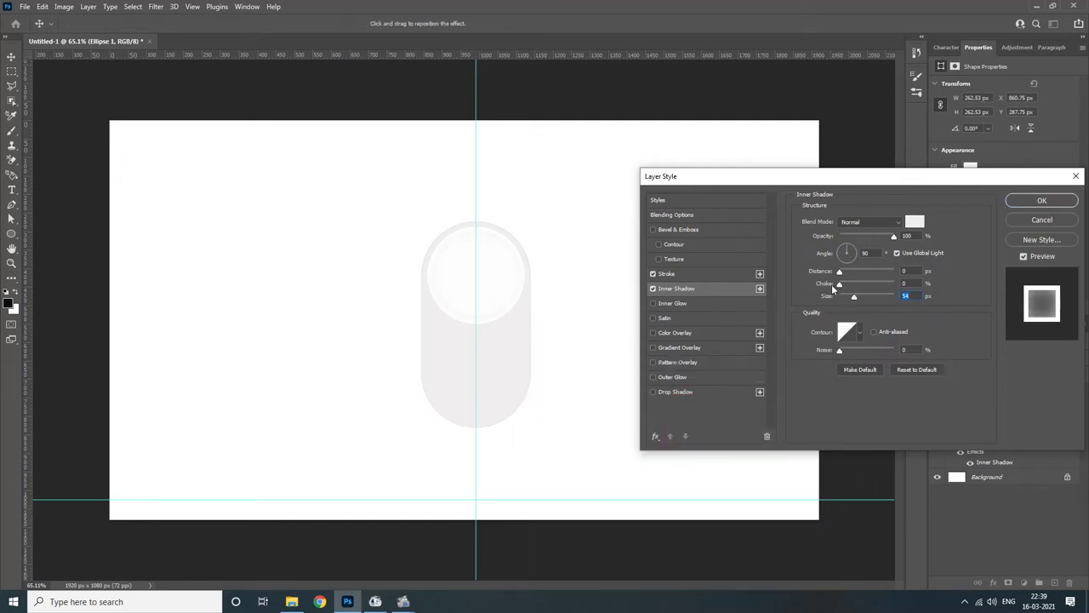
click(833, 285)
click(836, 272)
Step: Set the knob's white stroke Position to Outside and apply the layer style
click(747, 273)
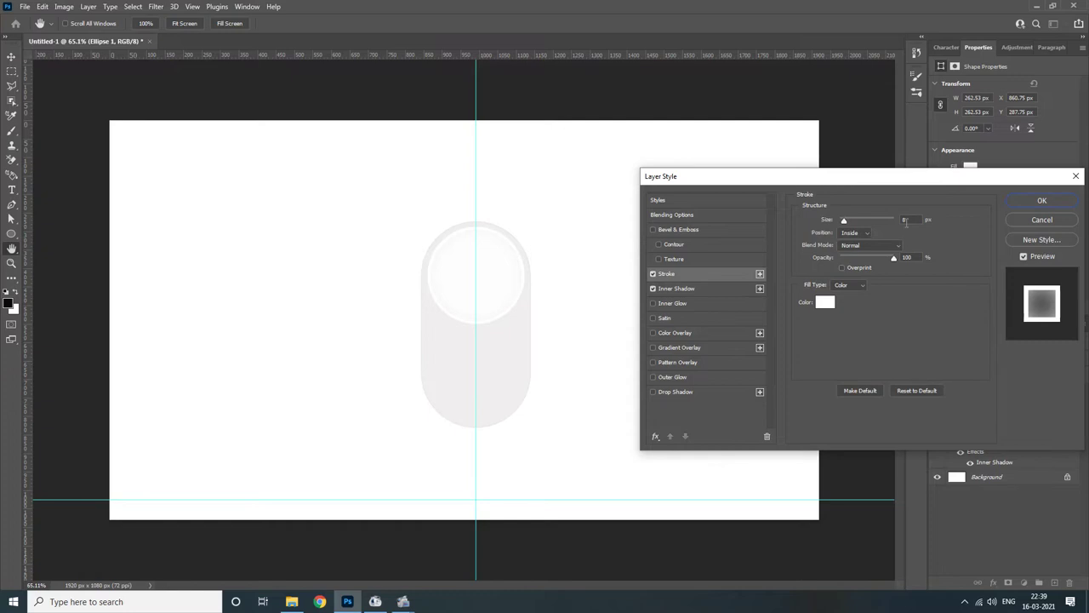
click(864, 233)
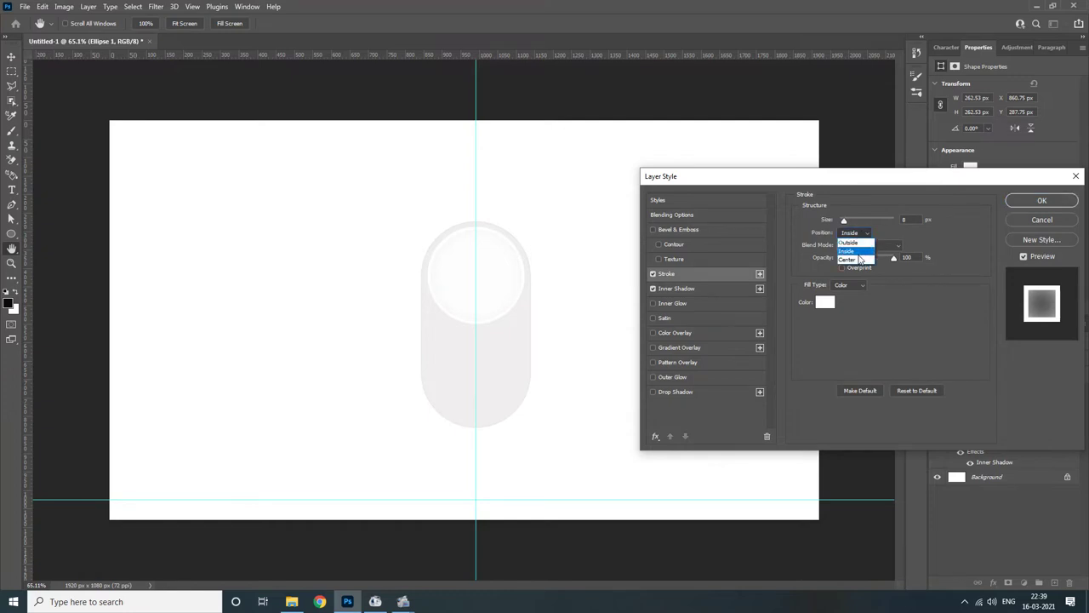
click(859, 260)
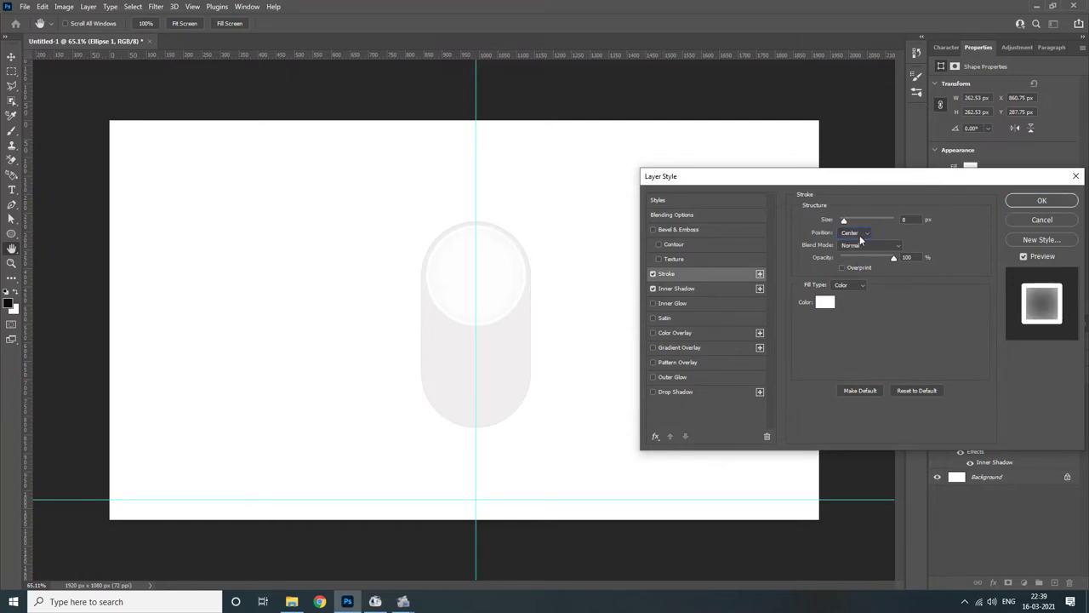
click(860, 235)
click(857, 246)
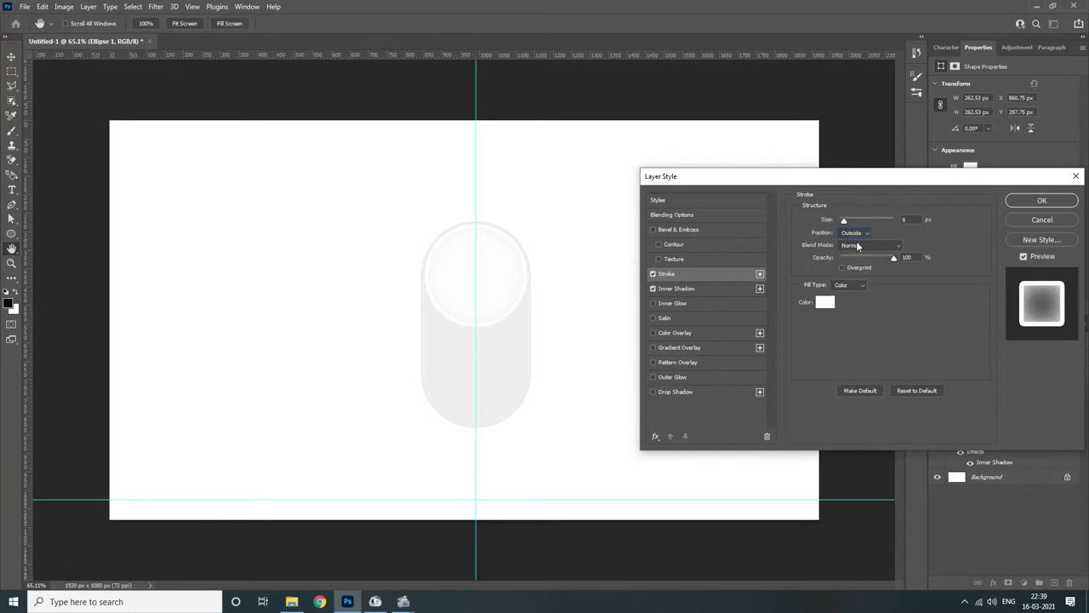
click(1042, 200)
click(701, 349)
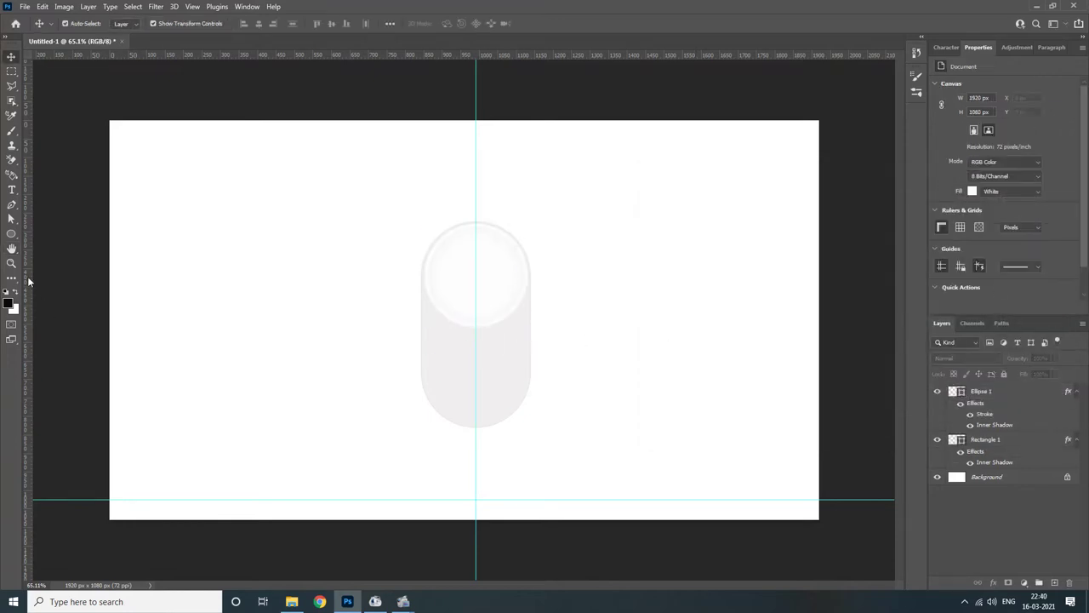
Step: Start a text layer below the toggle and set its font size to 80 pt
click(13, 192)
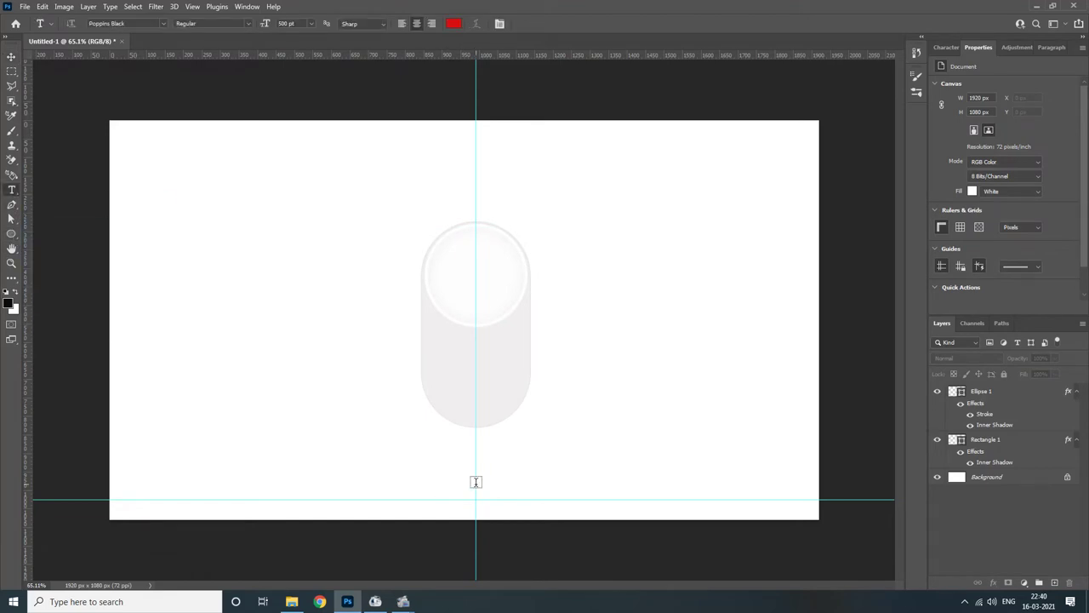
click(475, 481)
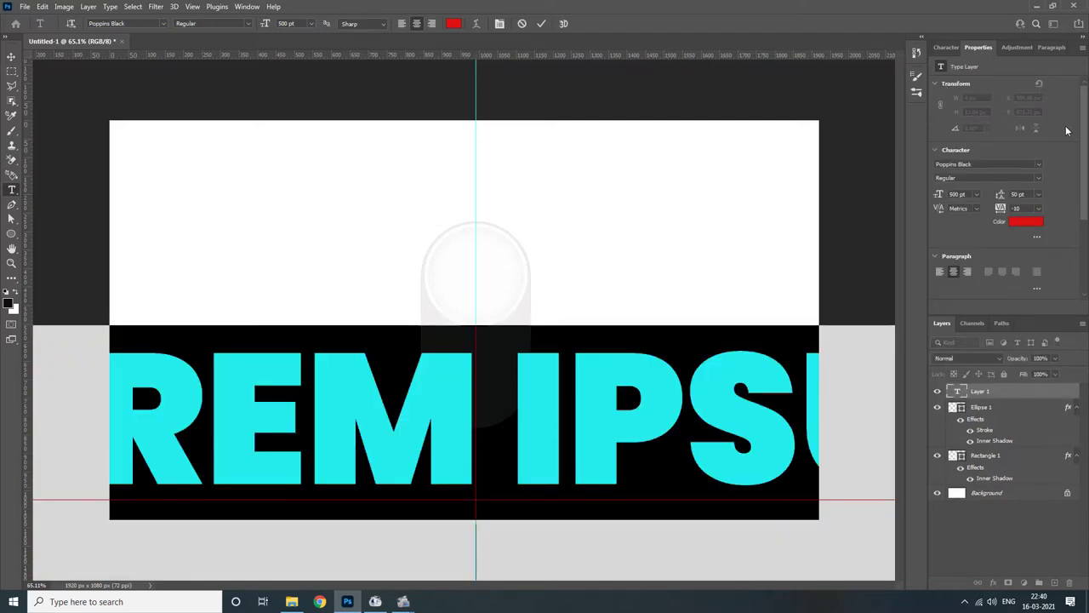
click(946, 48)
click(969, 81)
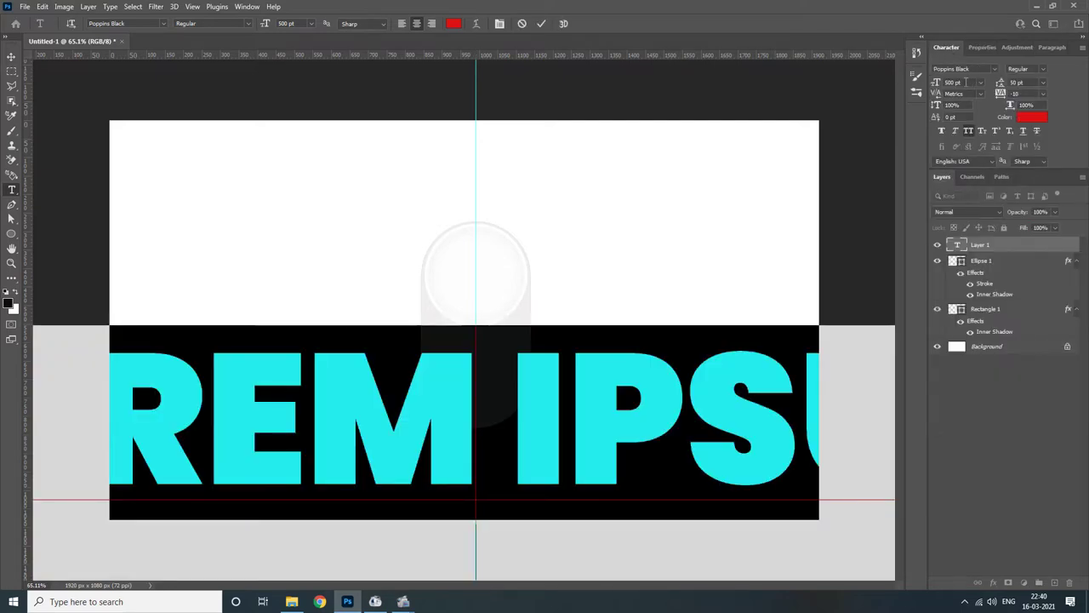
text(150)
key(Return)
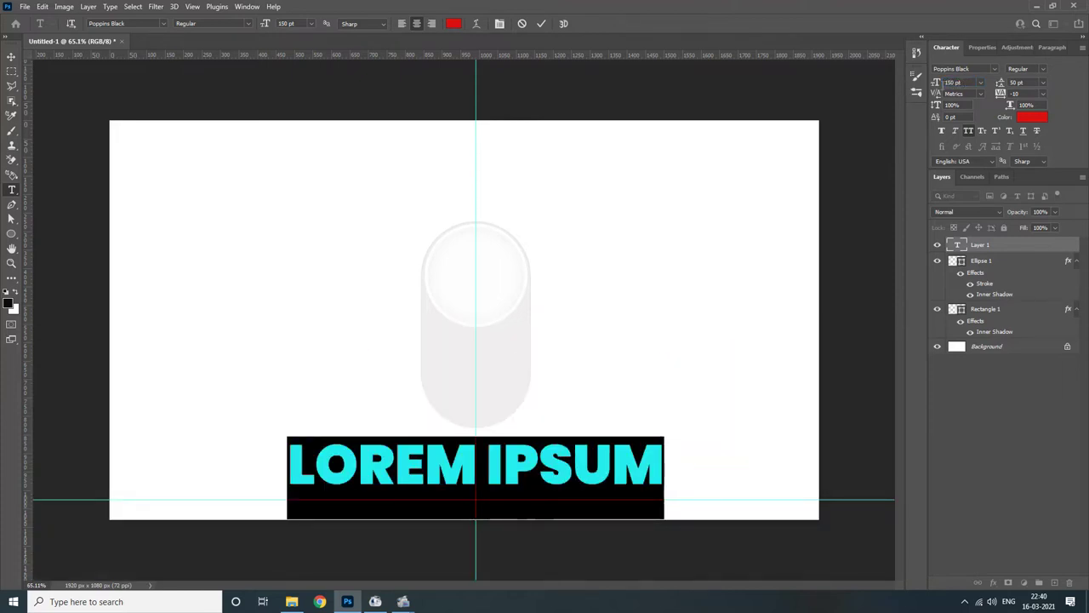
click(952, 83)
text(130)
key(Return)
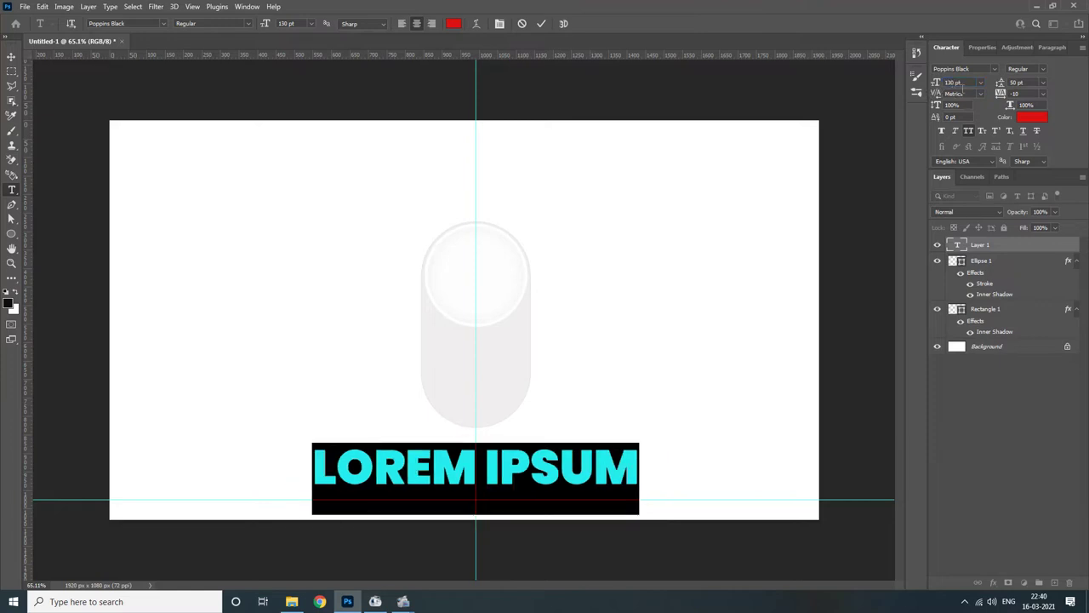
text(80)
key(Return)
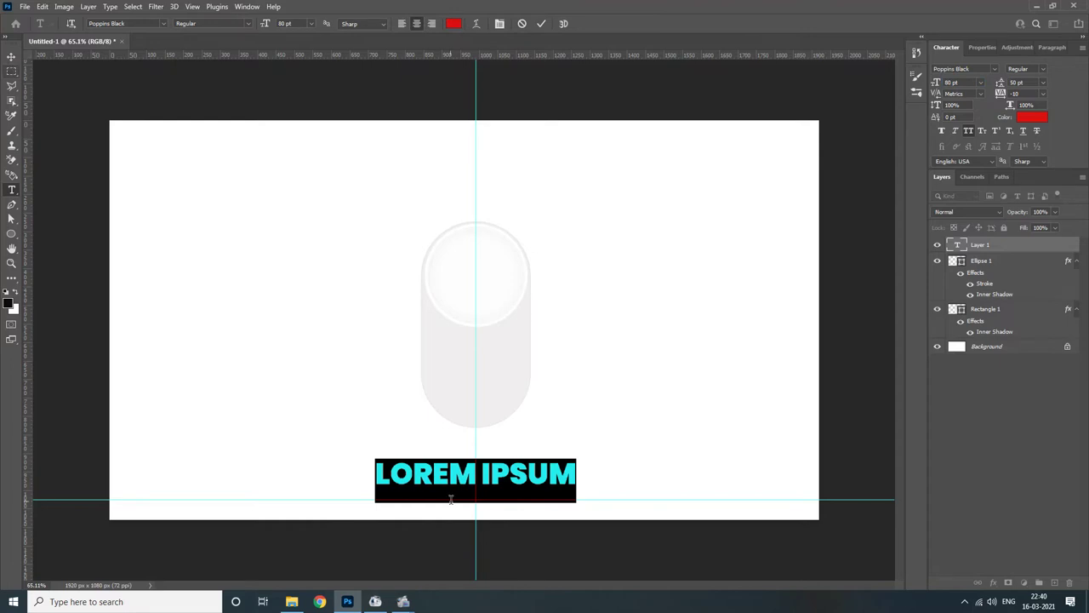
Step: Replace the LOREM IPSUM caption text with 'I LOVE APPLE'
click(474, 482)
key(ctrl+a)
text(I LOVE)
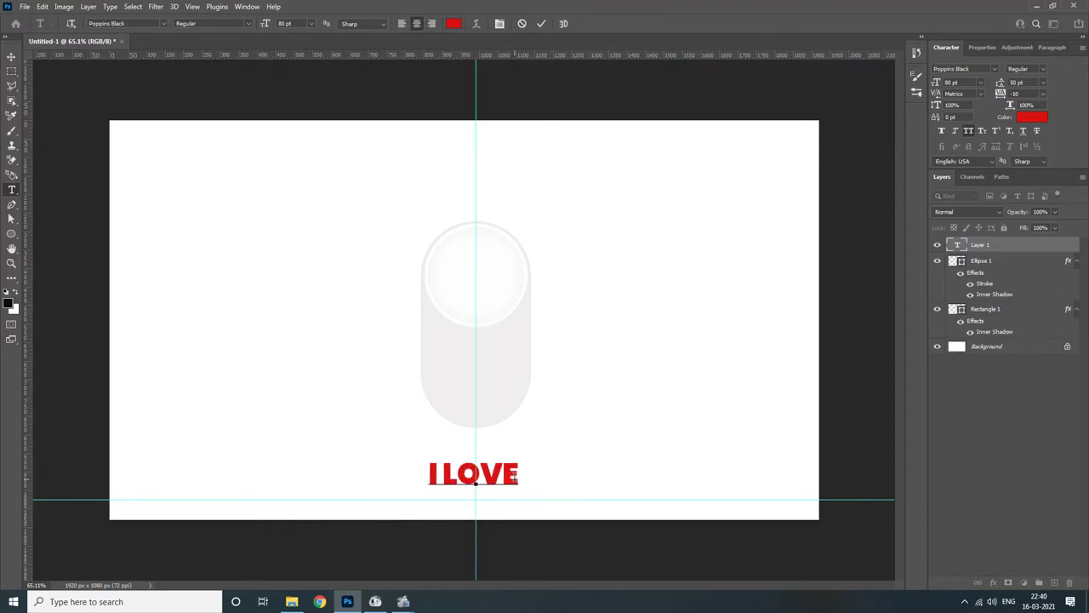
text( APPLE)
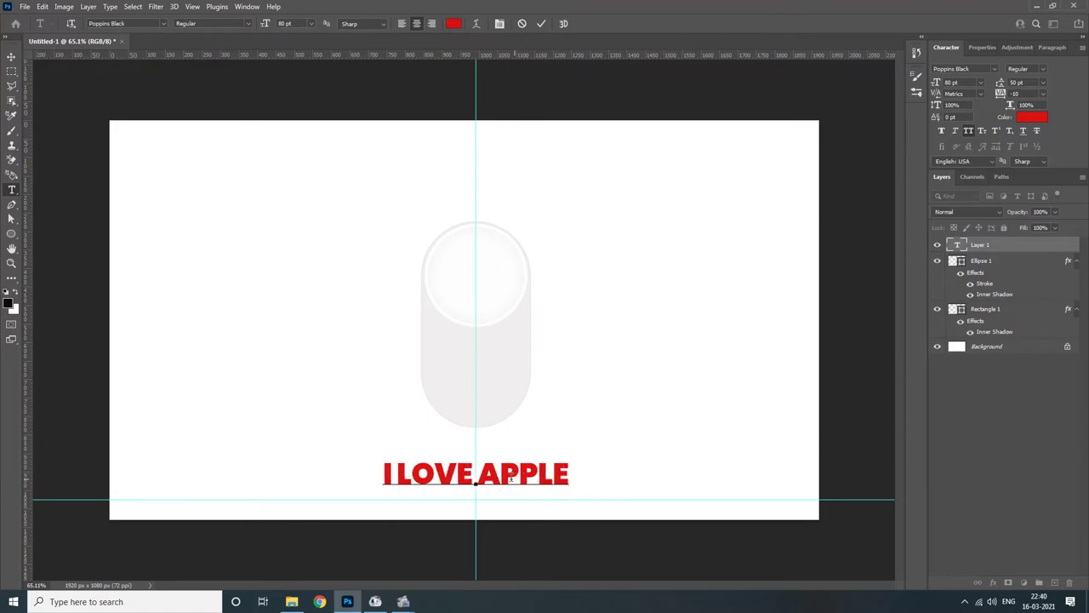
click(11, 56)
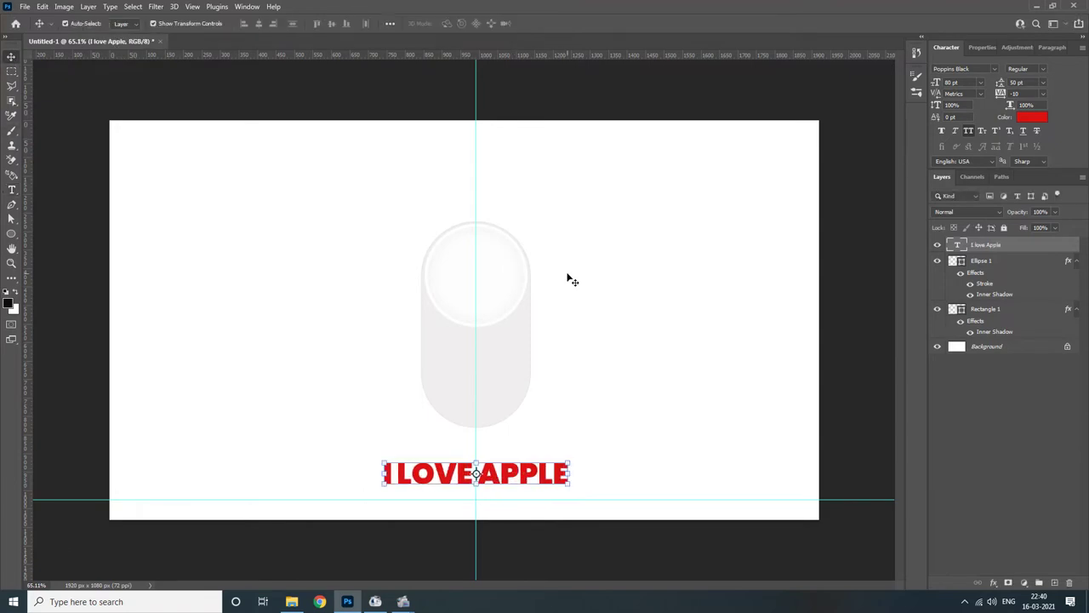
Step: Change the 'I LOVE APPLE' text colour from red to pale blue-grey #c6d2d8
click(512, 483)
click(1031, 116)
click(437, 366)
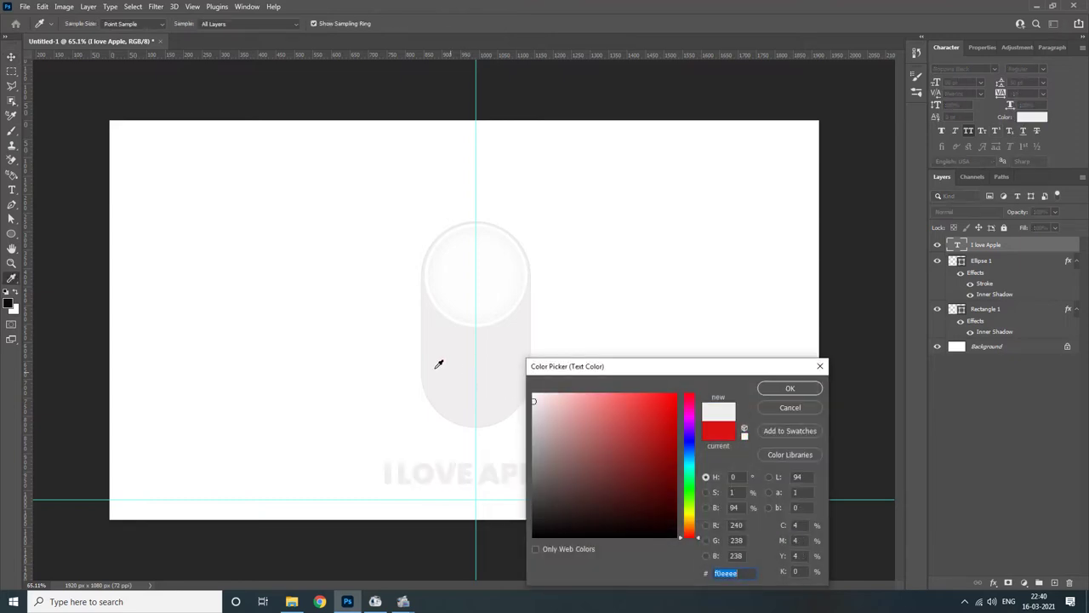
click(534, 417)
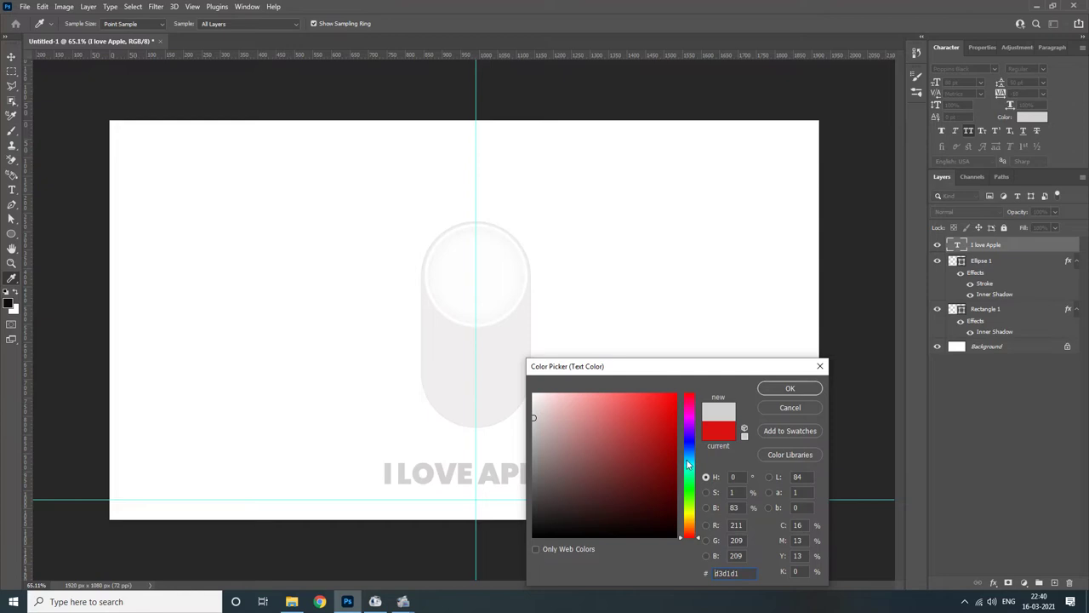
click(688, 458)
click(550, 427)
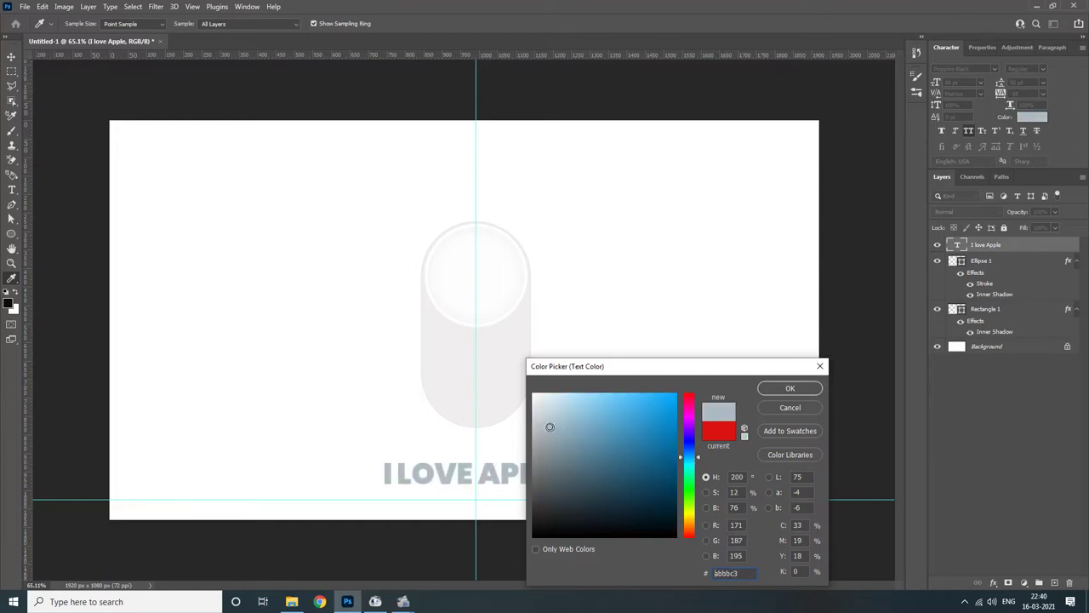
drag(549, 425, 543, 415)
click(766, 392)
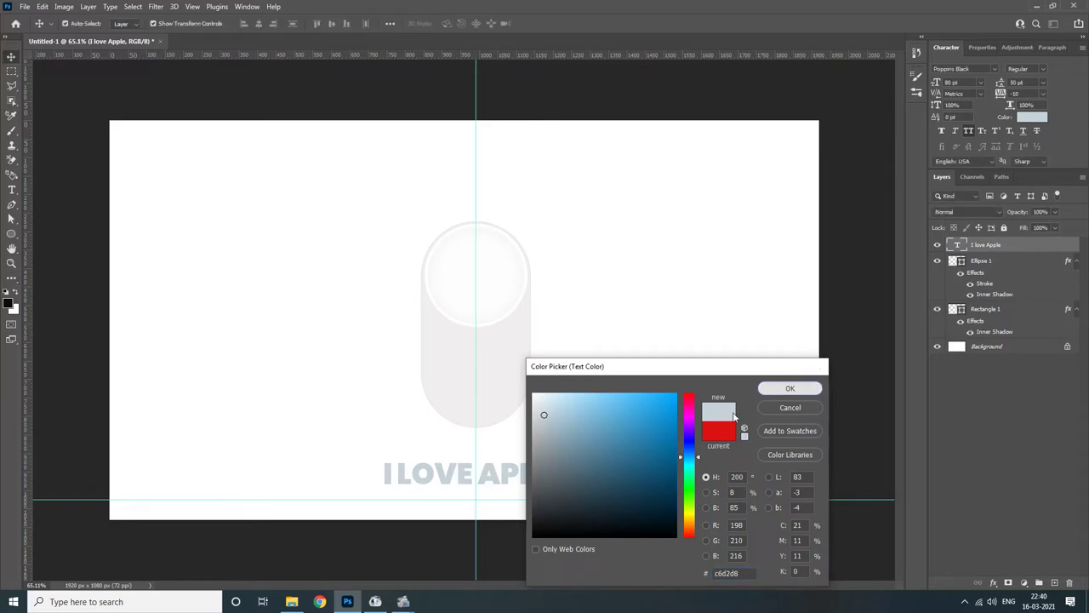
key(v)
click(763, 343)
click(560, 482)
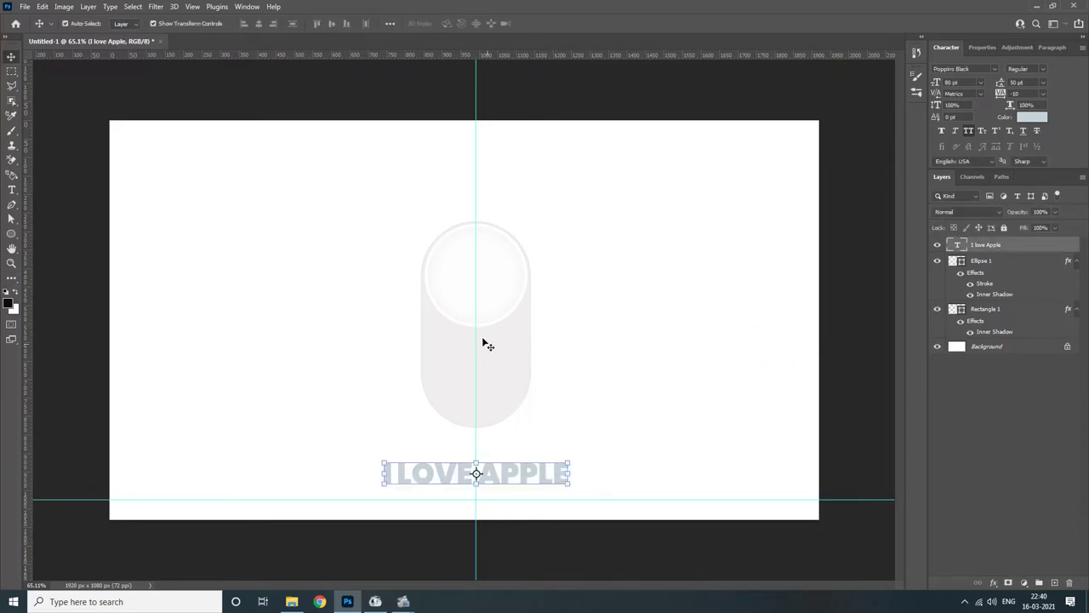
Step: Change the Rectangle 1 track fill to pale blue #dde7ec
click(494, 366)
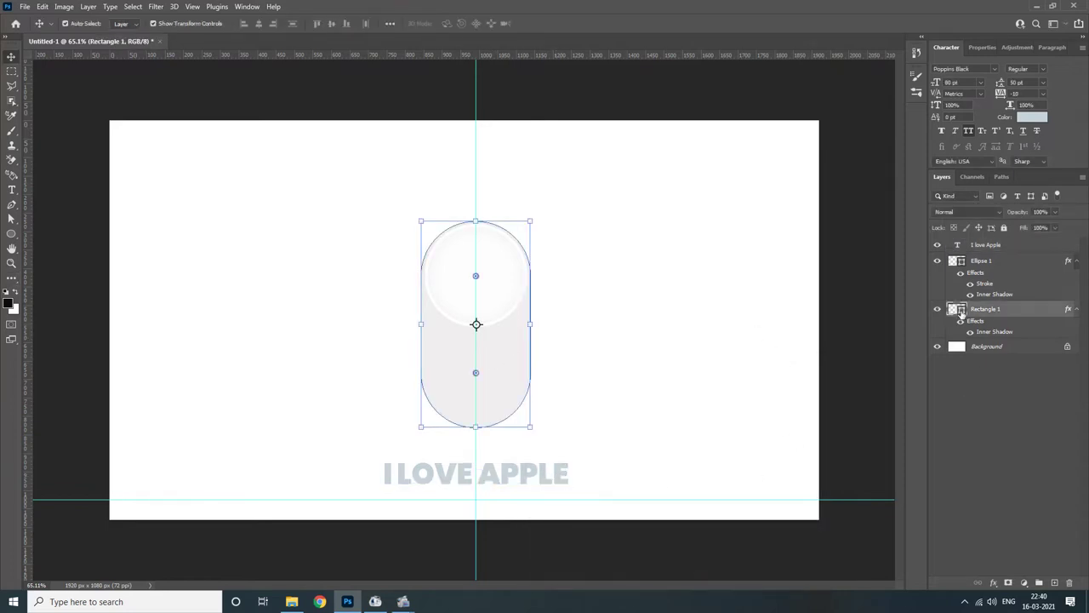
double_click(958, 310)
click(522, 465)
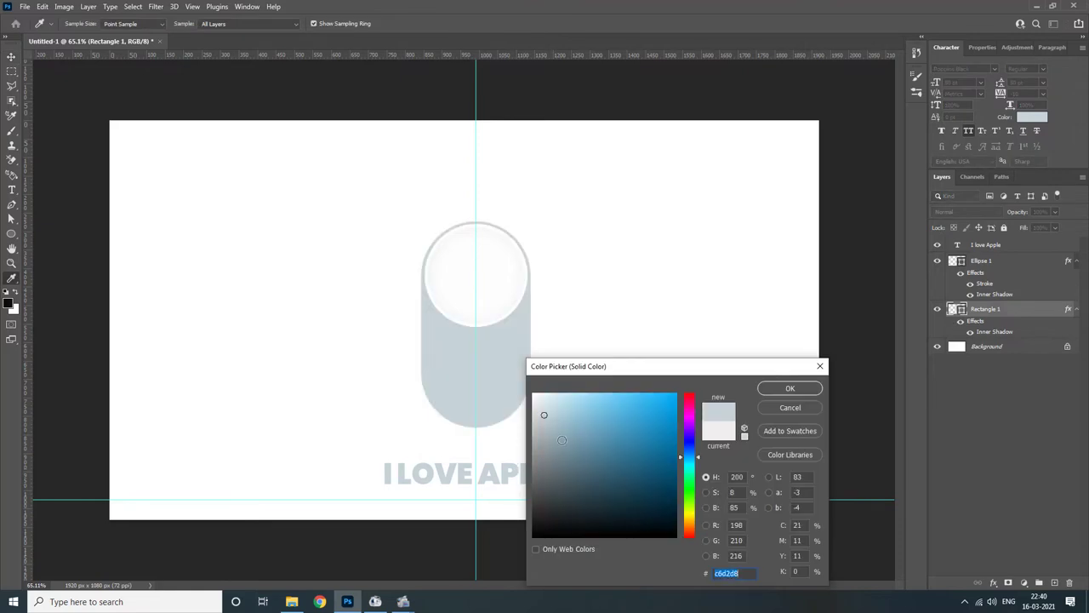
click(541, 404)
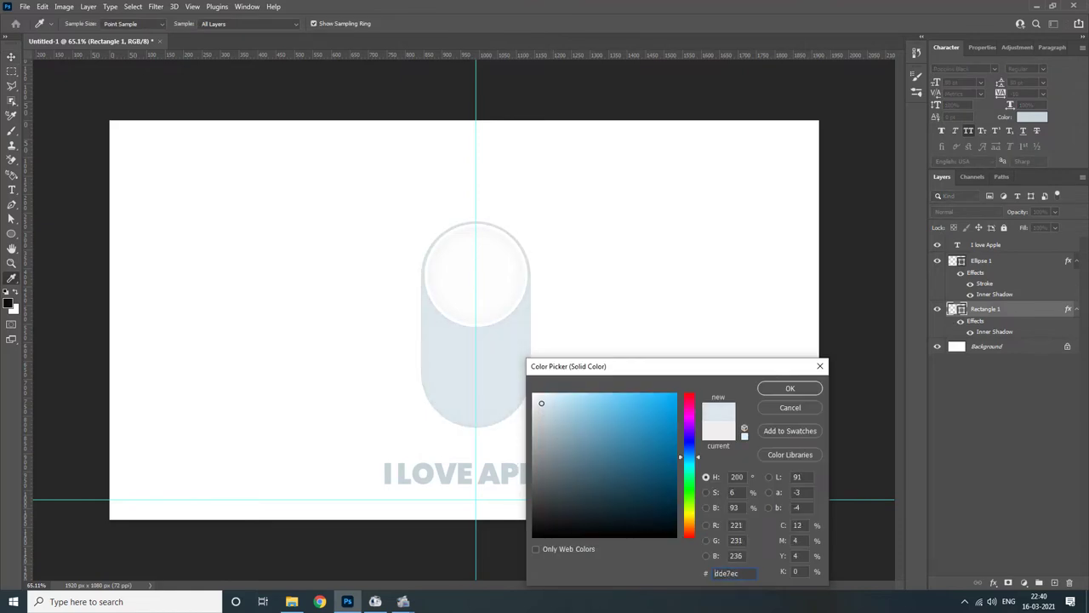
click(789, 388)
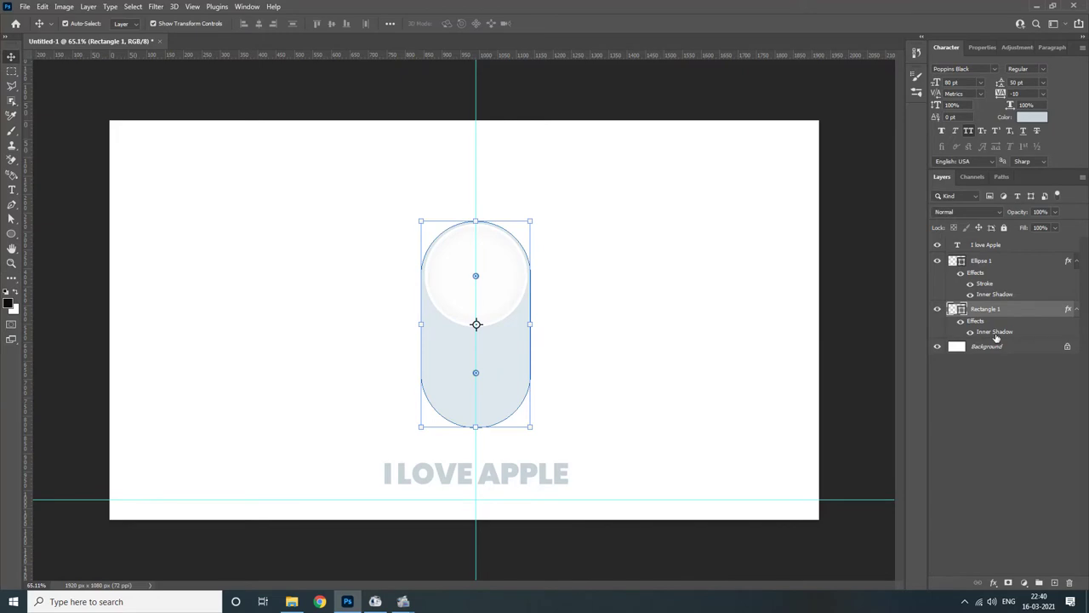
Step: Set the track's Inner Shadow colour to #ced7dc
double_click(996, 333)
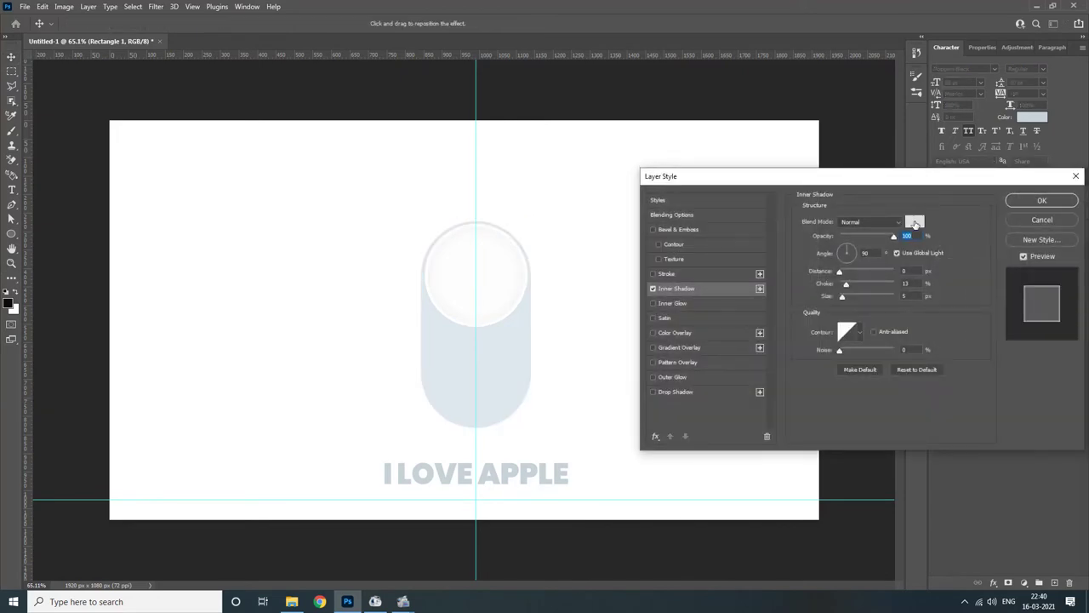
click(915, 222)
click(500, 405)
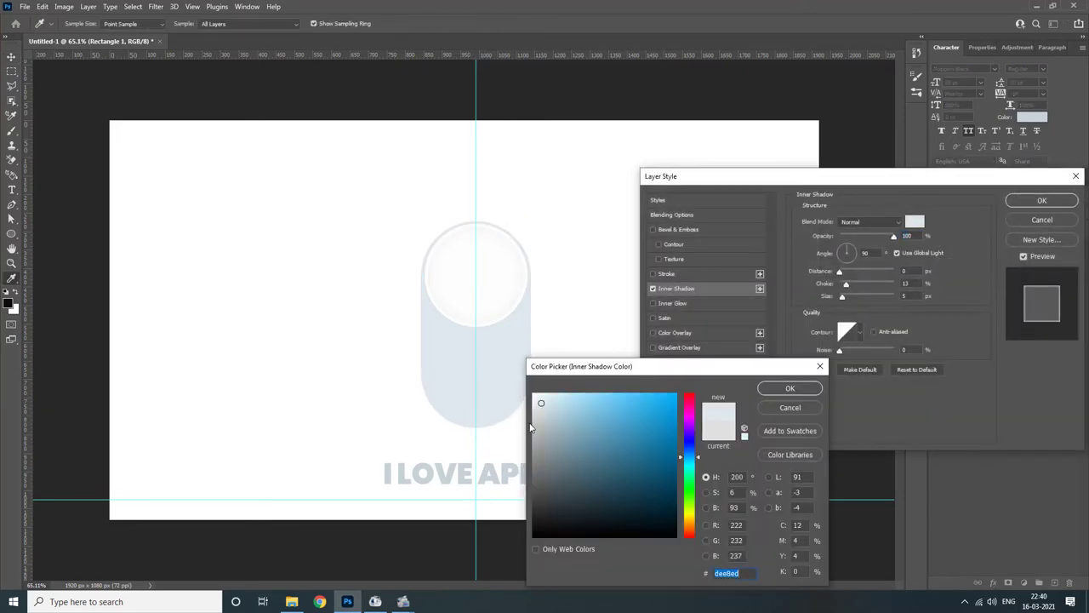
click(541, 413)
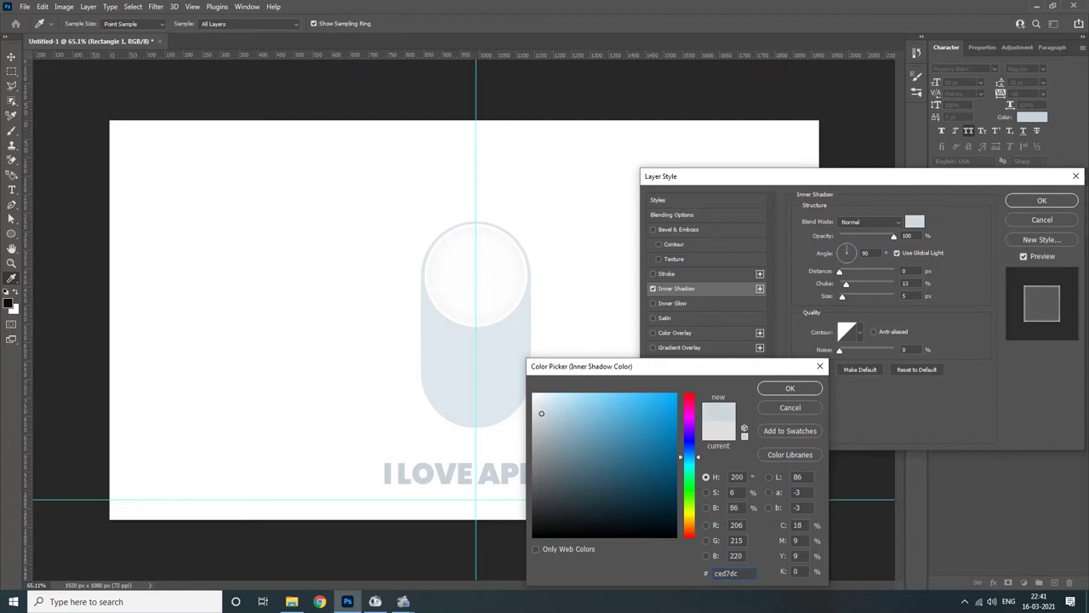
click(790, 388)
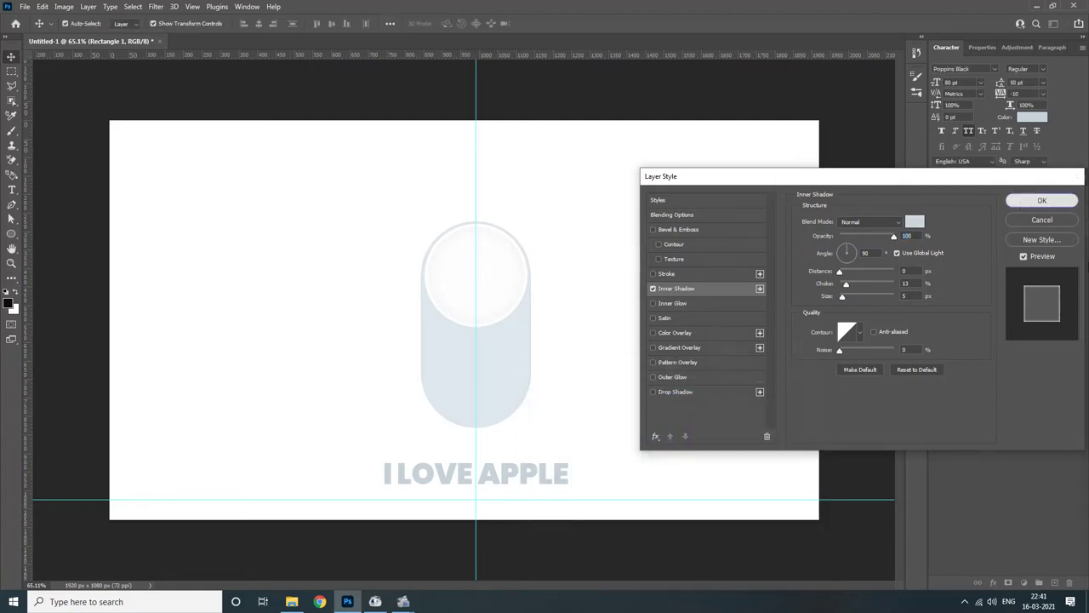
click(1041, 200)
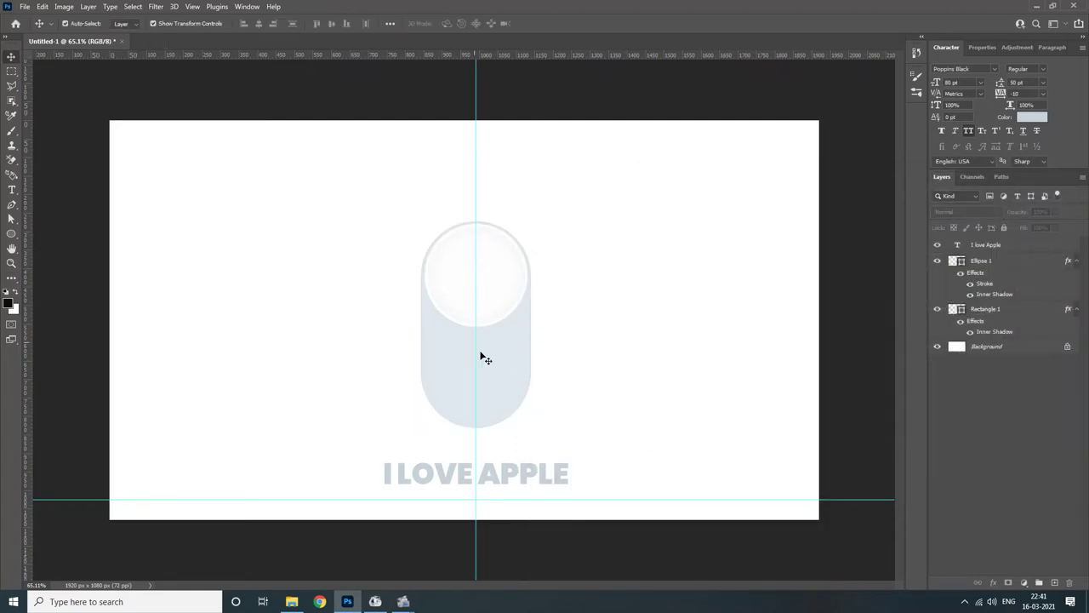
Step: Switch the caption to mixed case 'I love Apple' in Poppins Medium
click(516, 475)
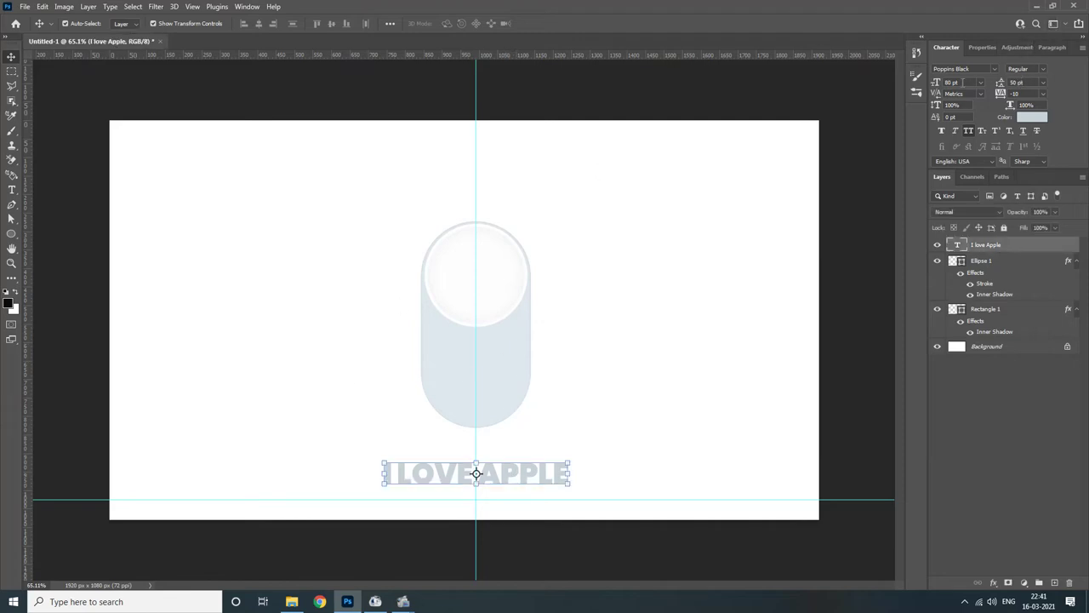
click(969, 131)
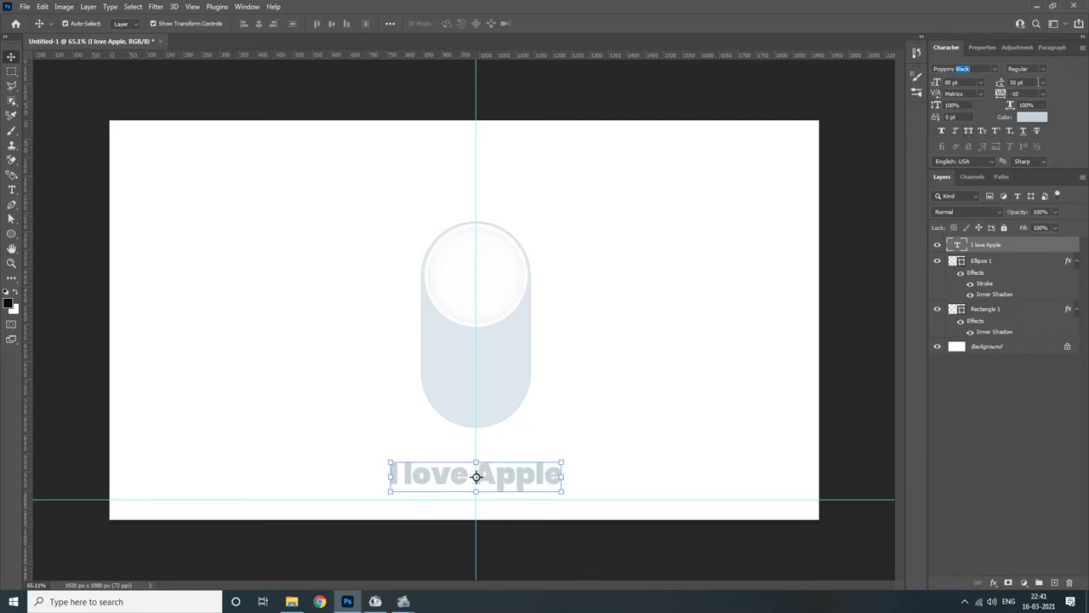
key(Return)
text(Poppins)
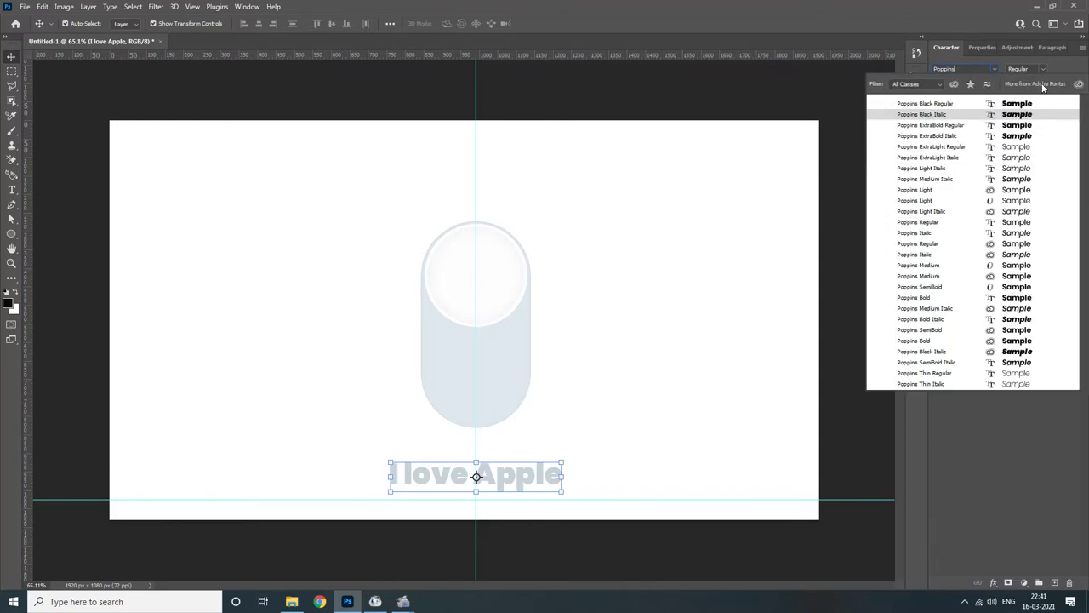
key(Down)
key(Down)
key(Down)
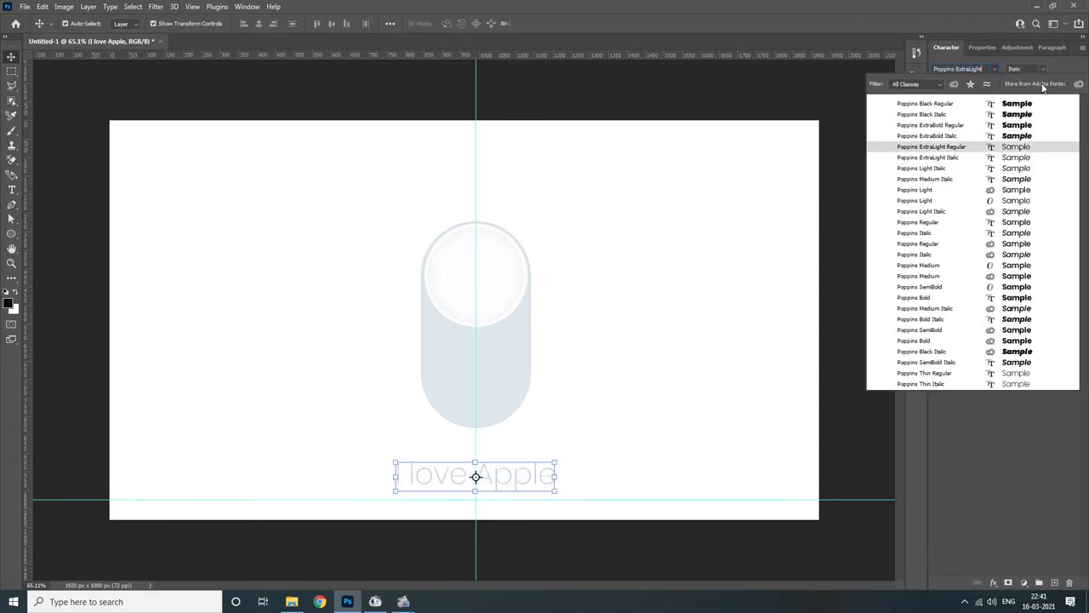
key(Down)
key(Down)
key(Down)
key(Down)
key(Down)
key(Down)
key(Return)
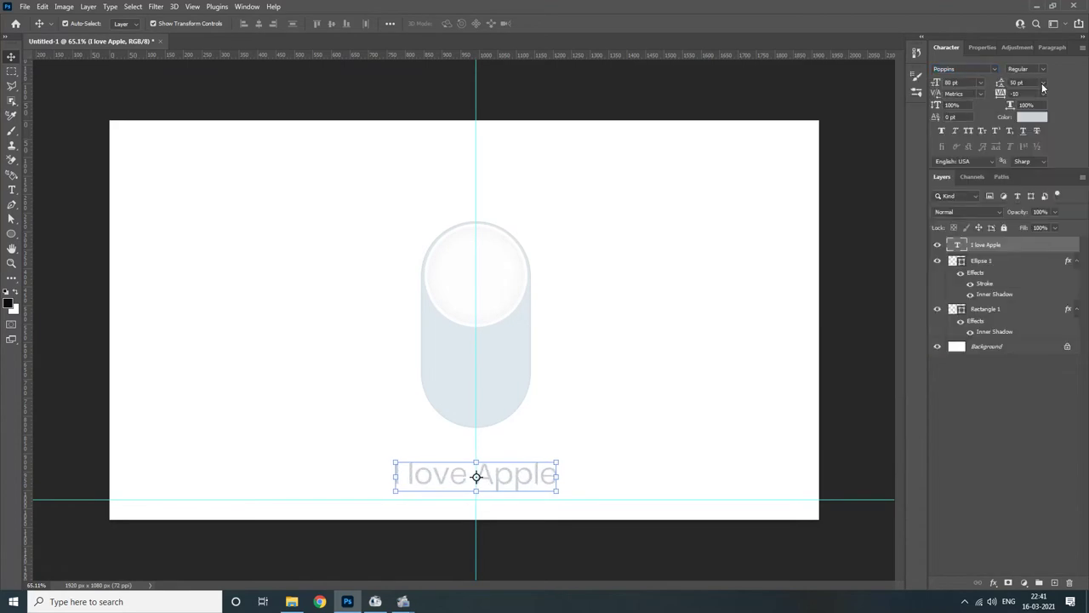
click(1045, 72)
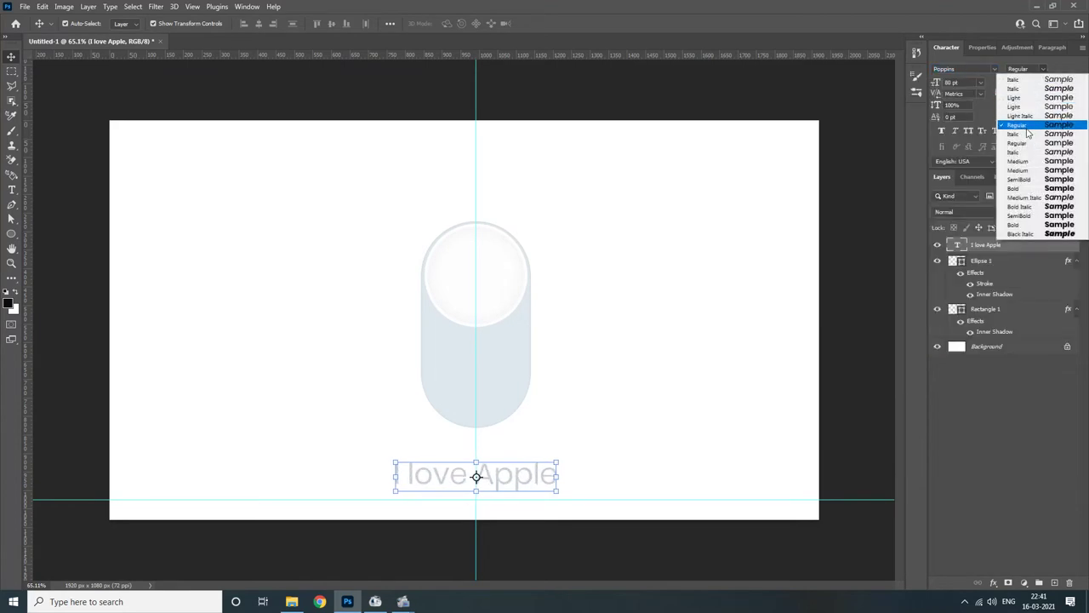
click(1016, 173)
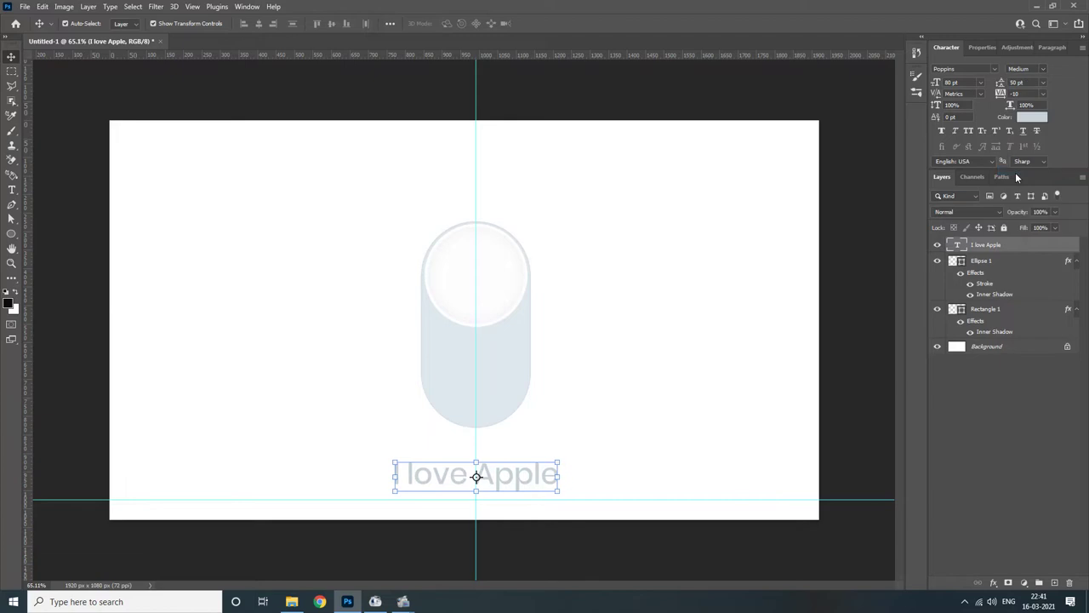
click(1039, 71)
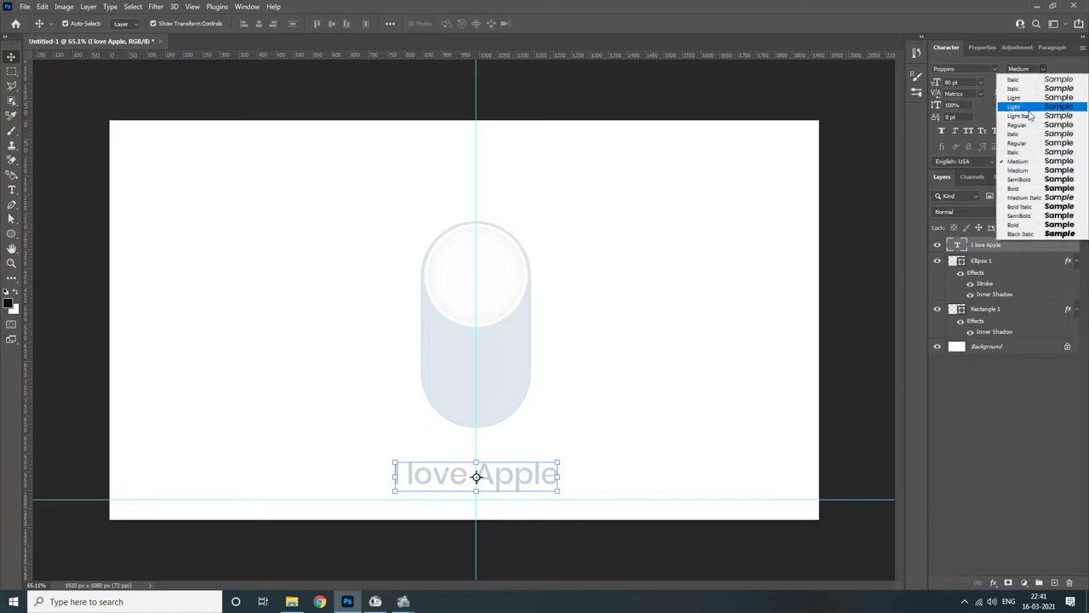
click(1006, 164)
Step: Recolour the caption text to mid grey #666666
click(1032, 117)
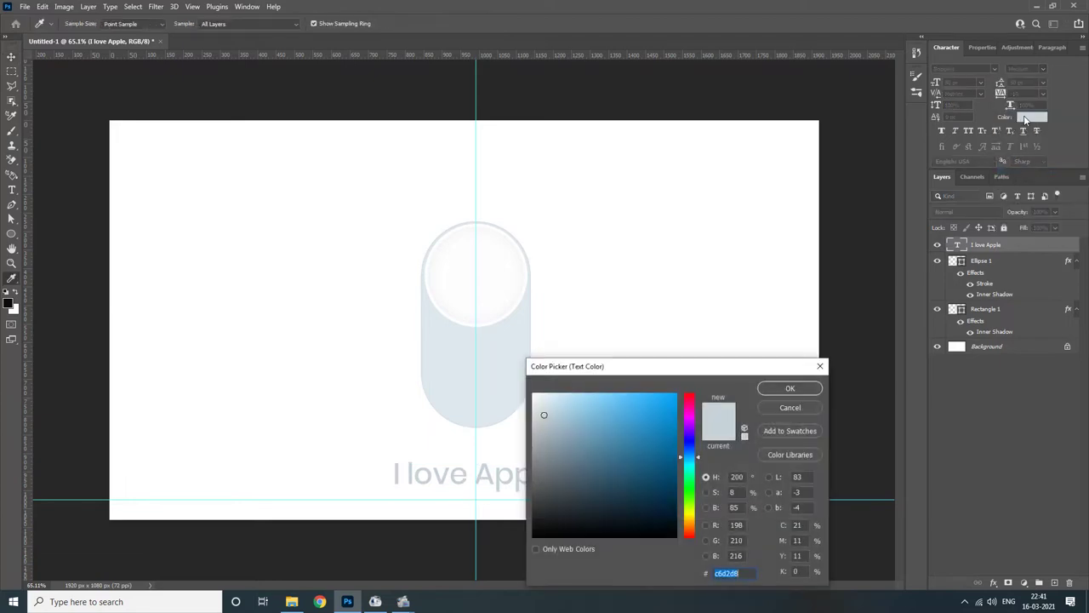
text(333)
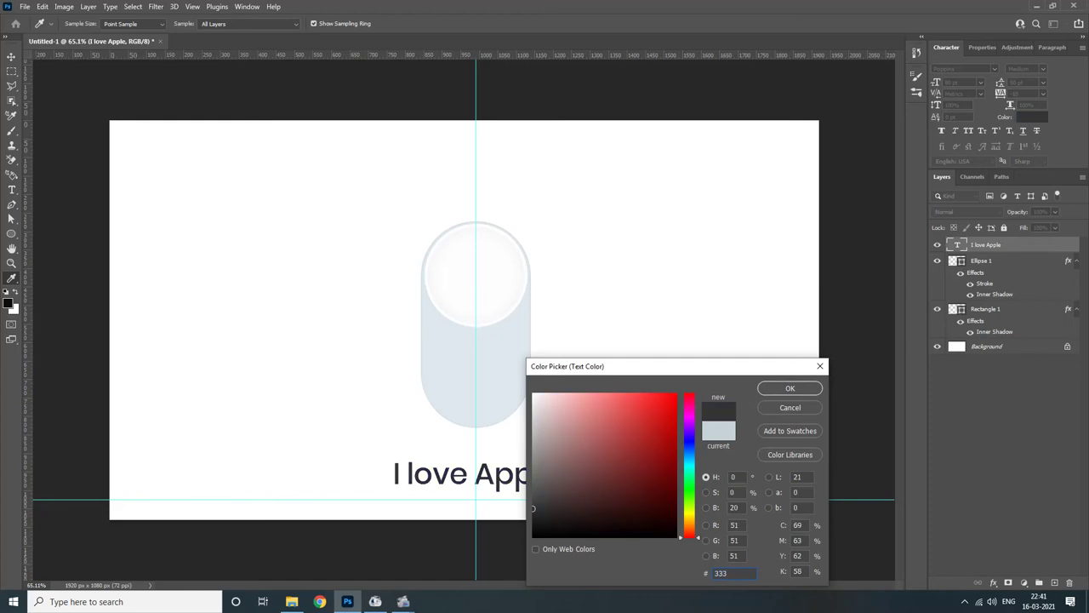
text(666)
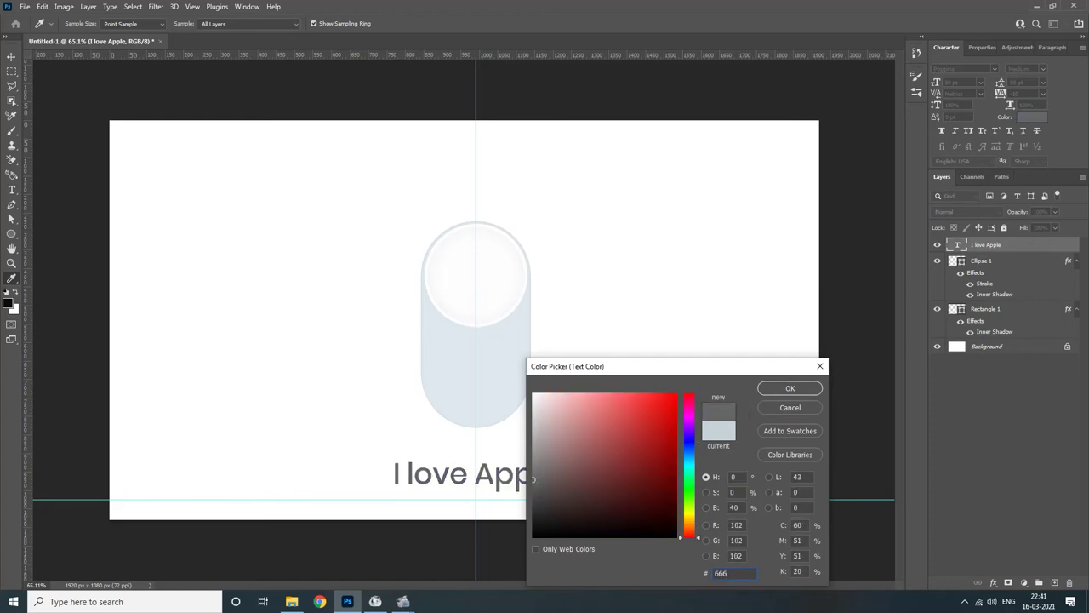
key(Return)
click(736, 336)
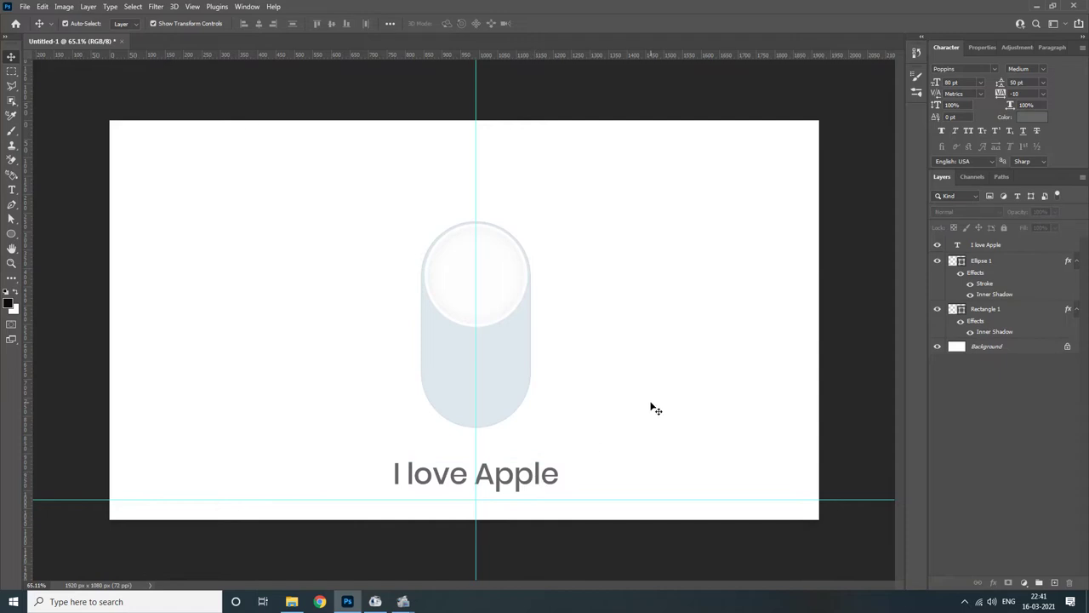
Step: Group the knob and track shapes as Group 1 and centre it vertically on the canvas
drag(378, 221, 586, 429)
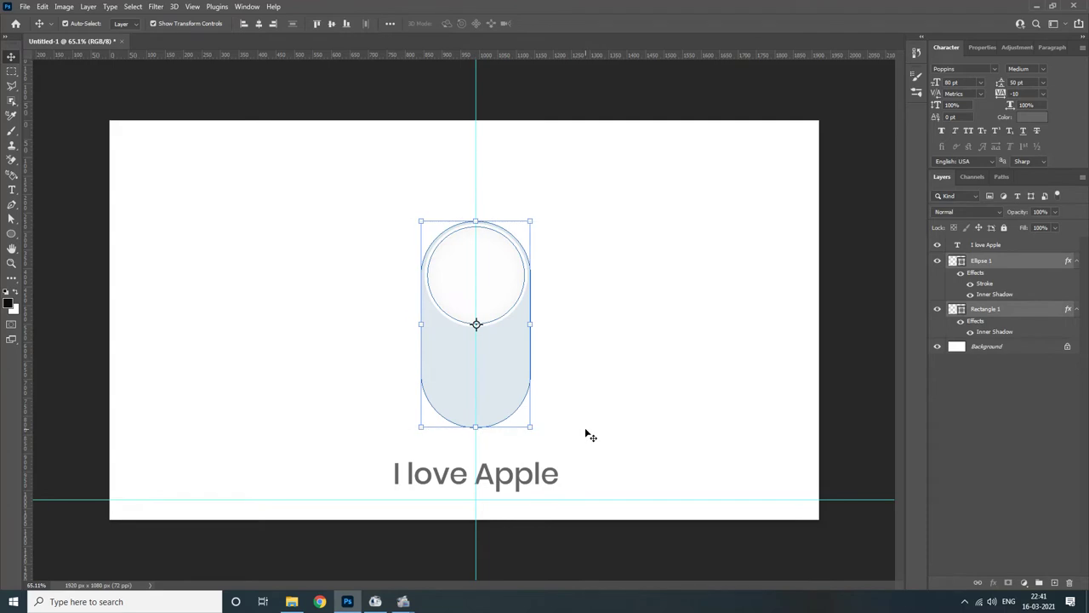
key(ctrl+g)
key(ctrl+a)
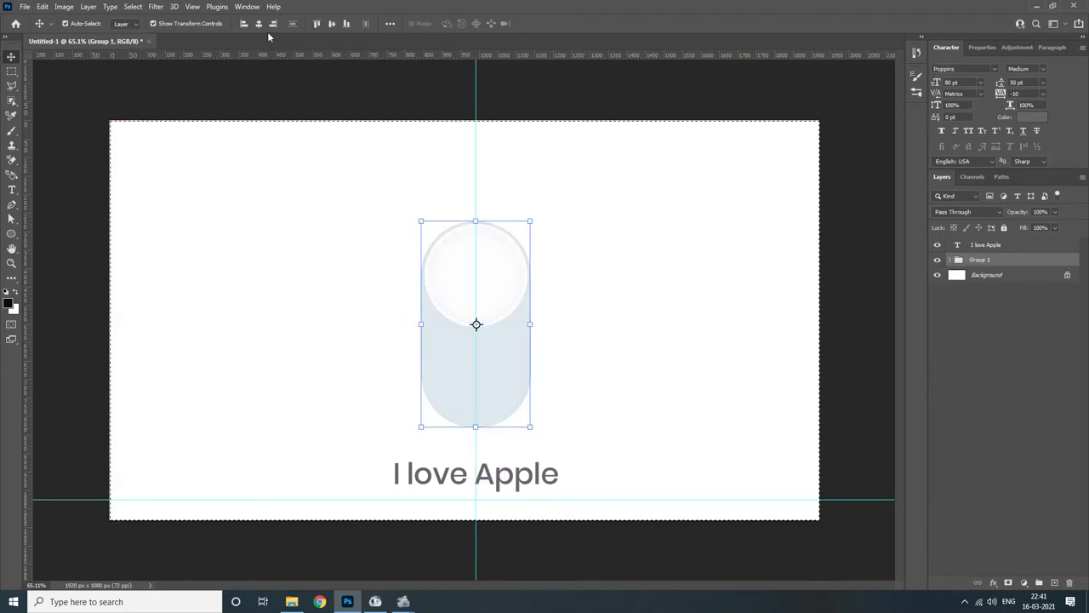
click(332, 24)
key(ctrl)
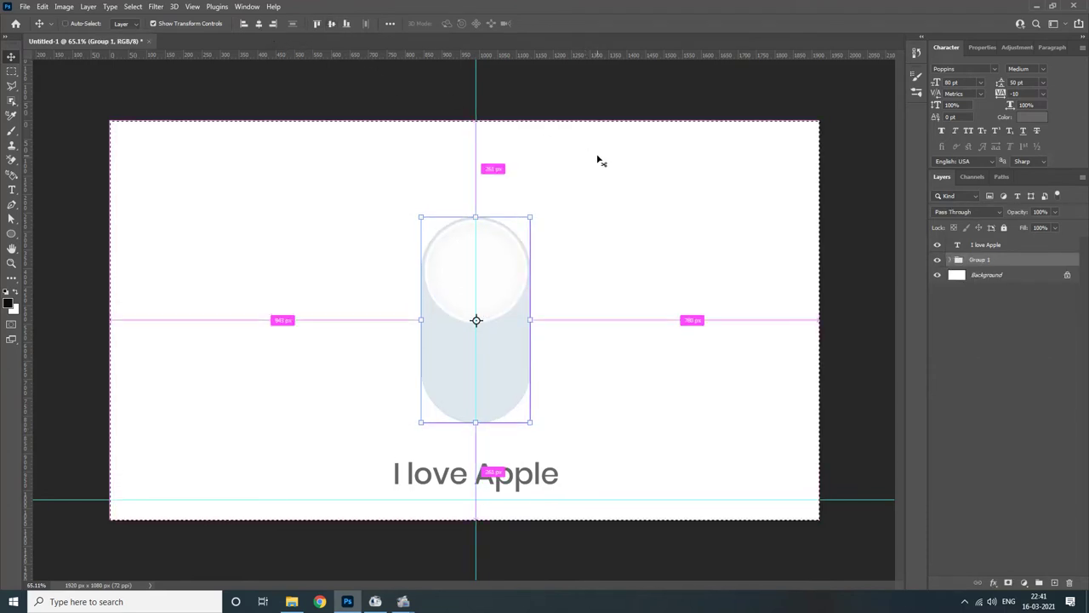
key(ctrl+d)
Step: Drag the 'I love Apple' caption to the canvas's top-left corner, then open the Window menu
click(838, 297)
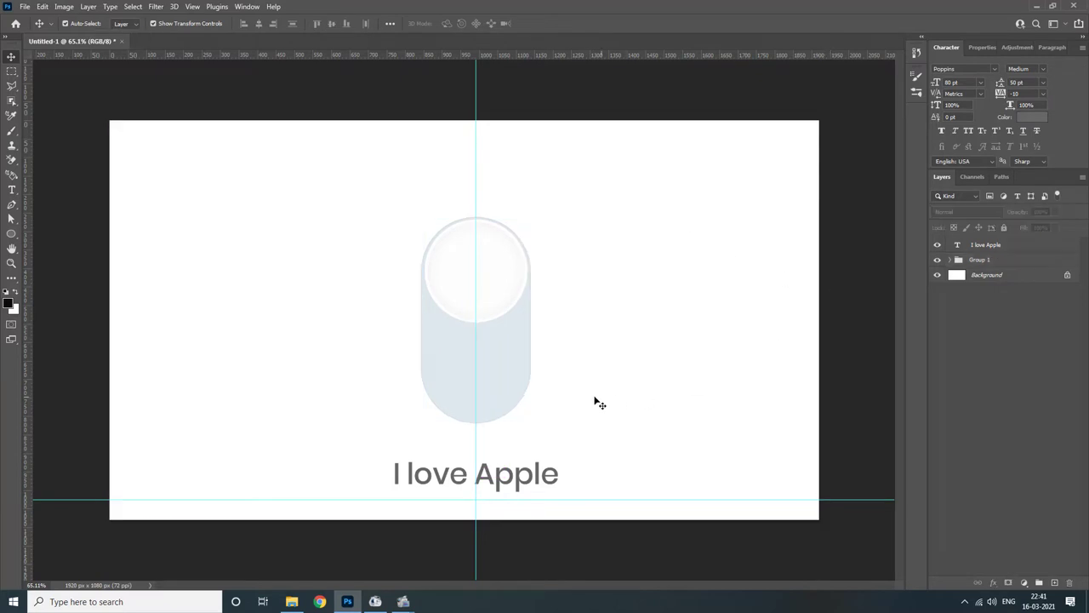
click(508, 483)
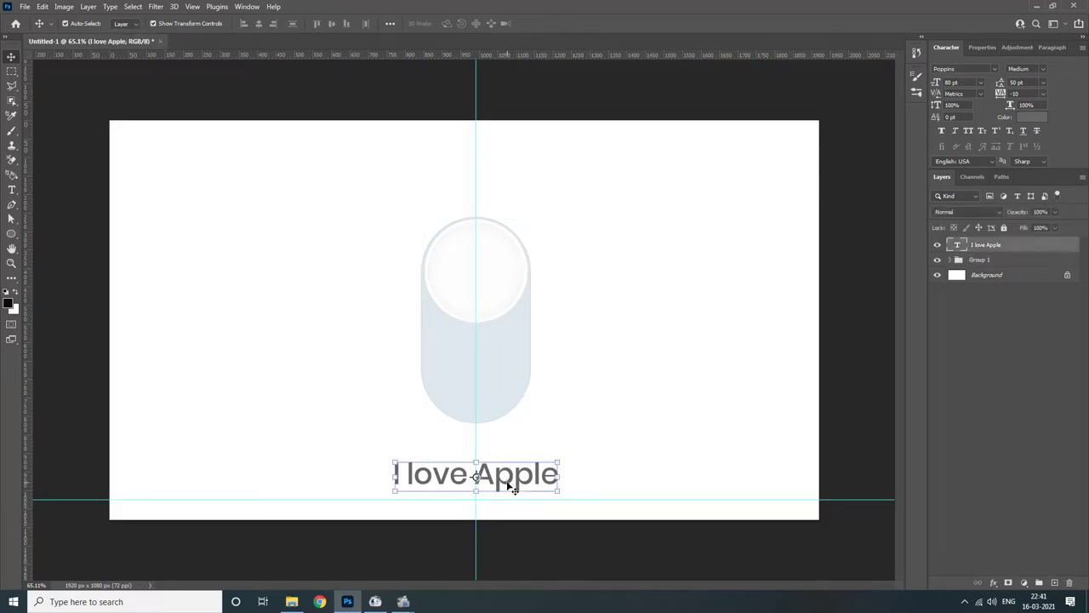
drag(508, 484, 250, 169)
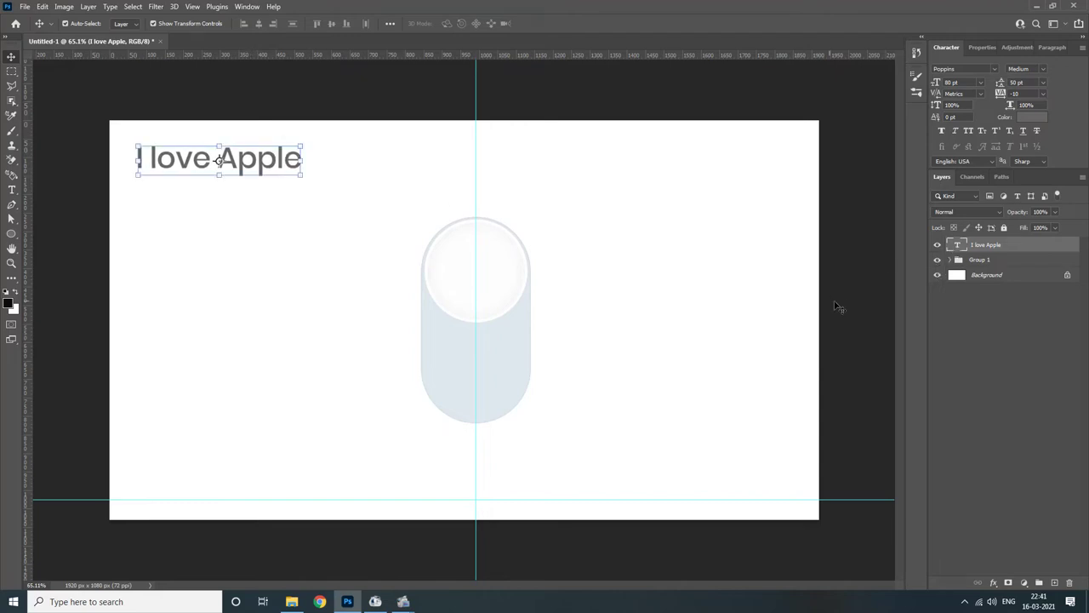
click(247, 7)
Step: Create a video timeline and ungroup Group 1 so Ellipse 1 and Rectangle 1 get separate tracks
click(284, 396)
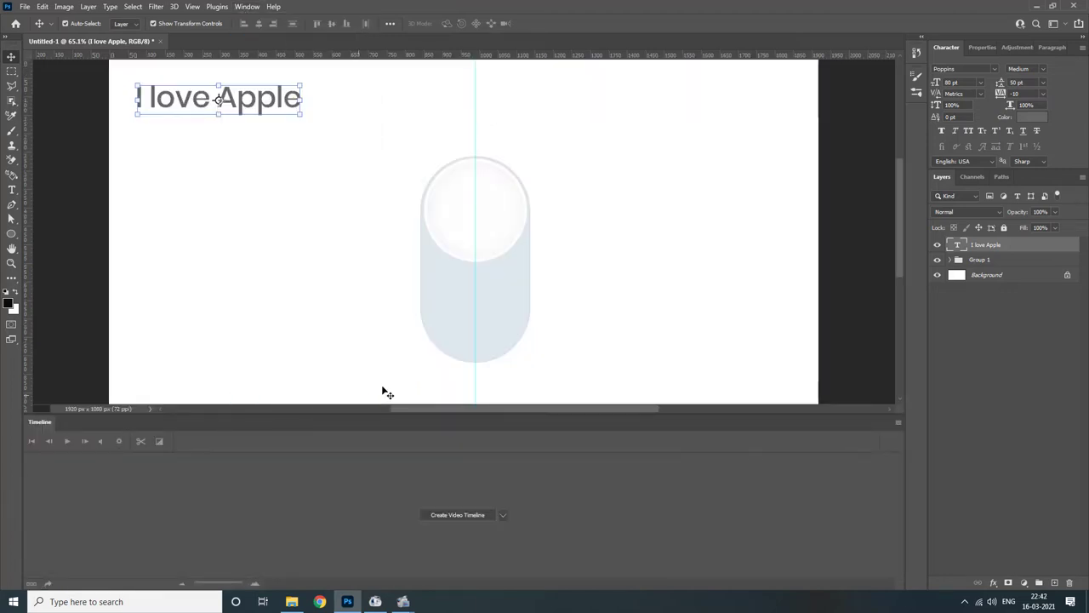
click(441, 514)
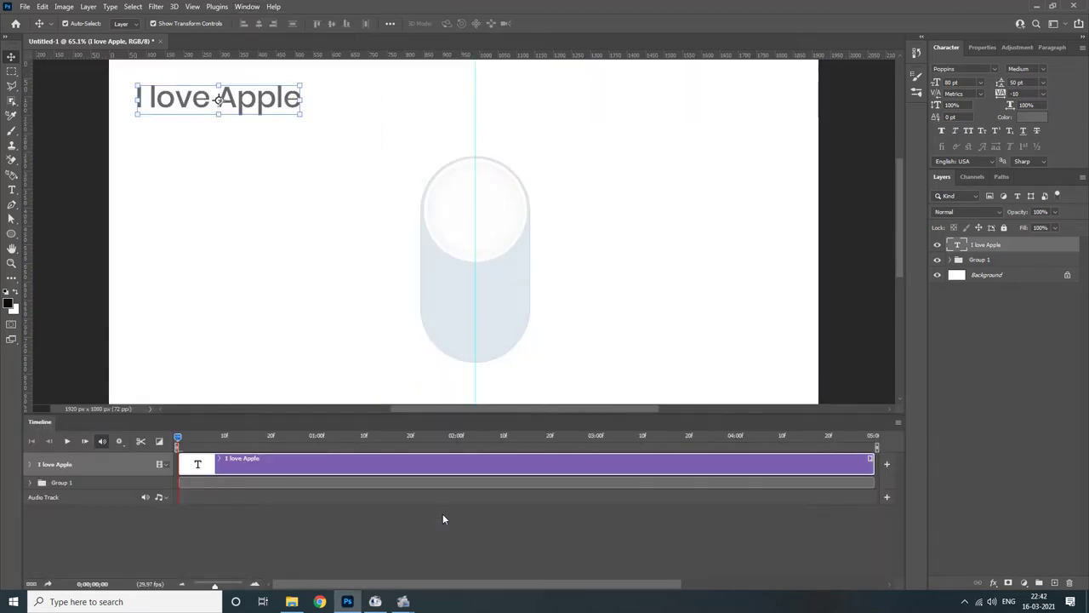
click(52, 483)
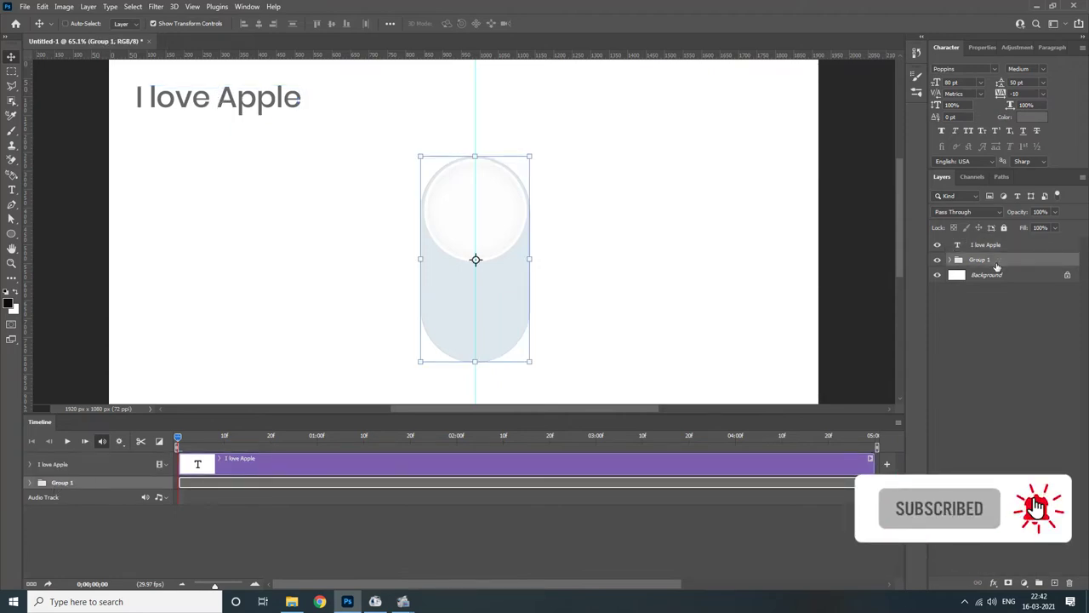
key(ctrl+shift+g)
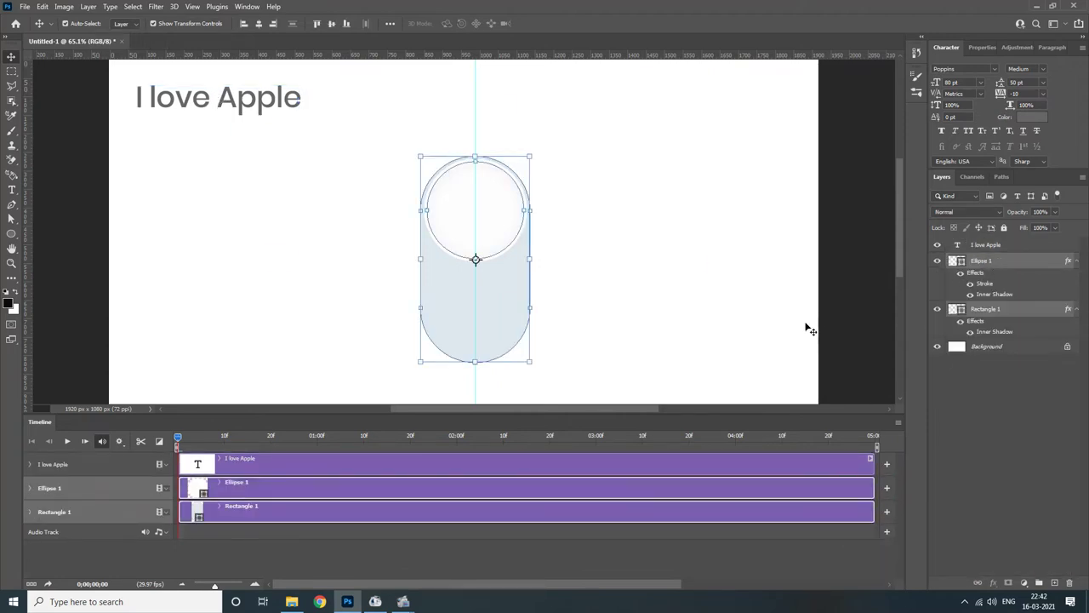
key(ctrl+z)
right_click(990, 260)
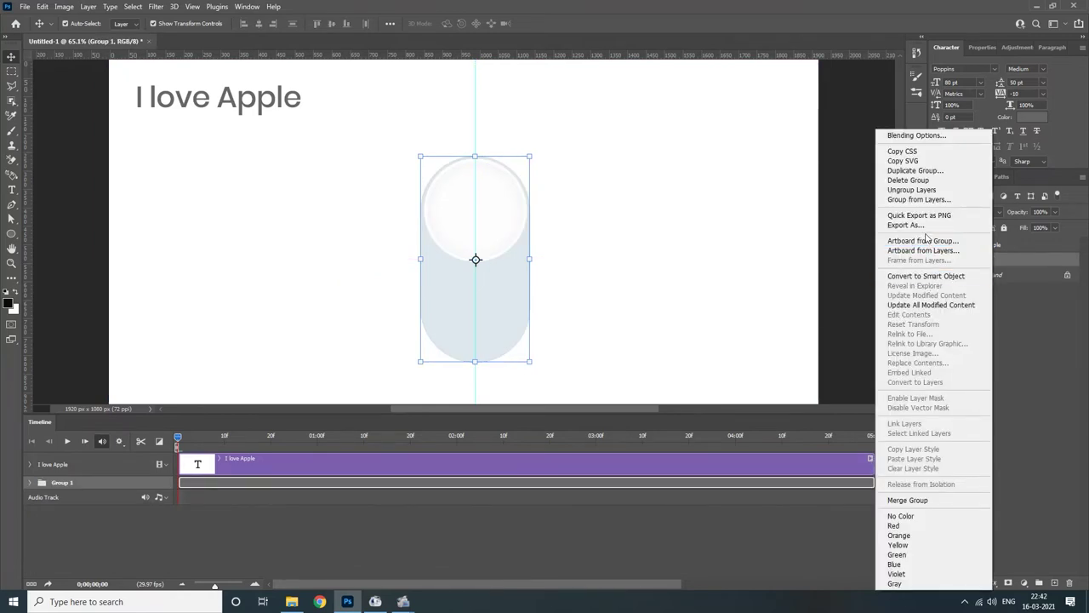
click(911, 189)
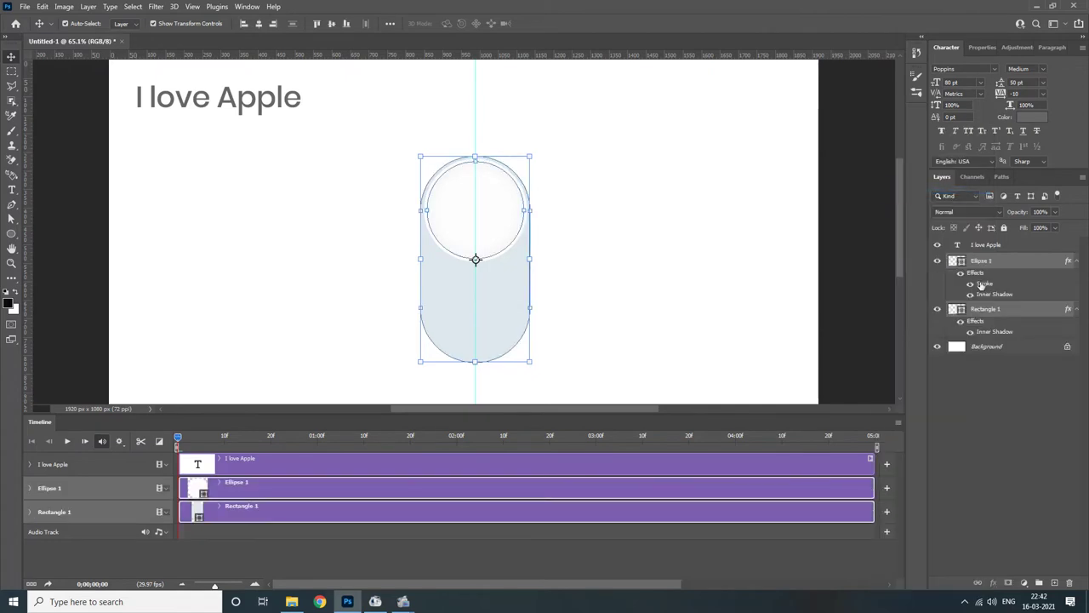
click(605, 223)
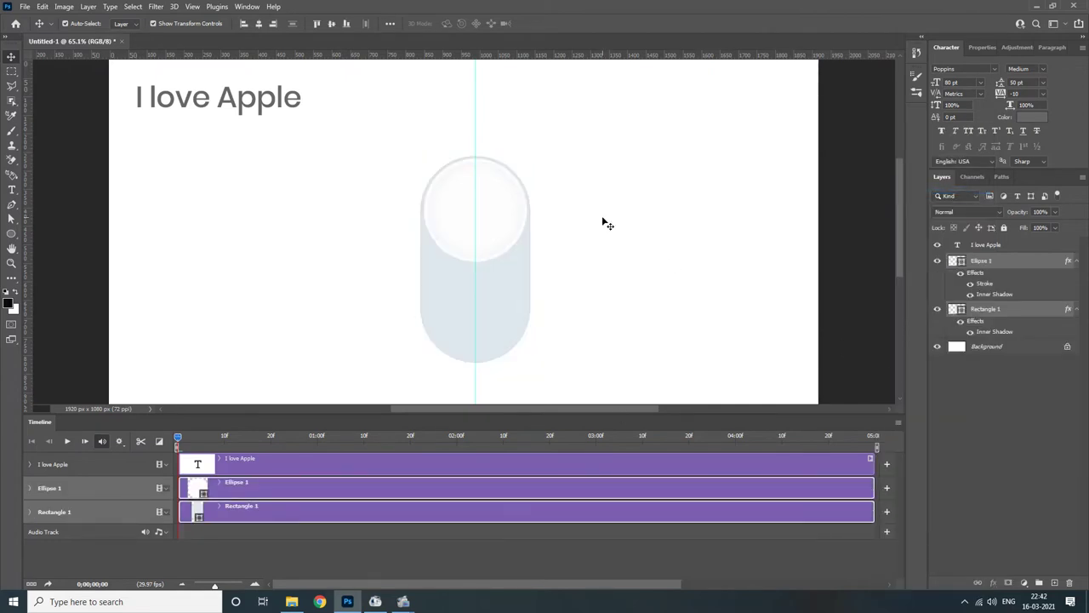
click(513, 216)
Step: Rename Ellipse 1 to 'switch push' and Rectangle 1 to 'switch base'
double_click(982, 260)
text(switch push)
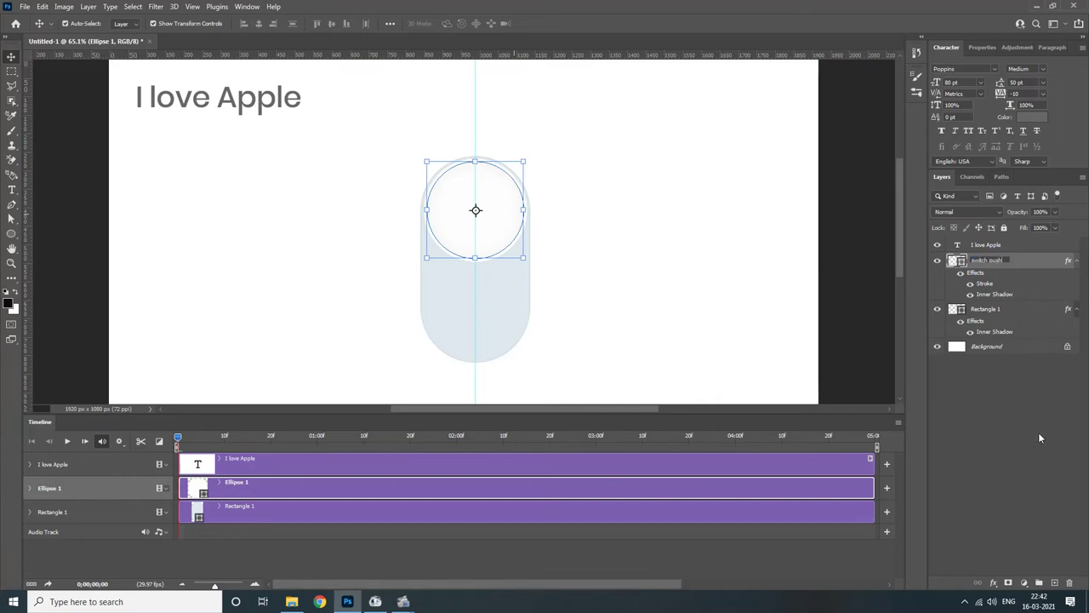
click(509, 374)
click(505, 348)
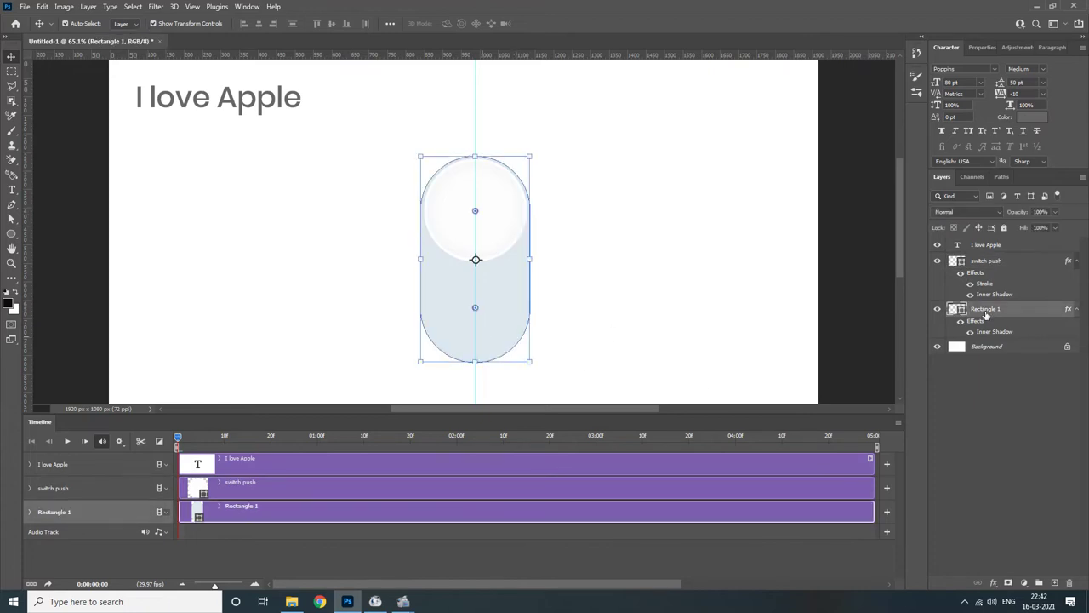
double_click(983, 310)
text(switch base)
click(1009, 455)
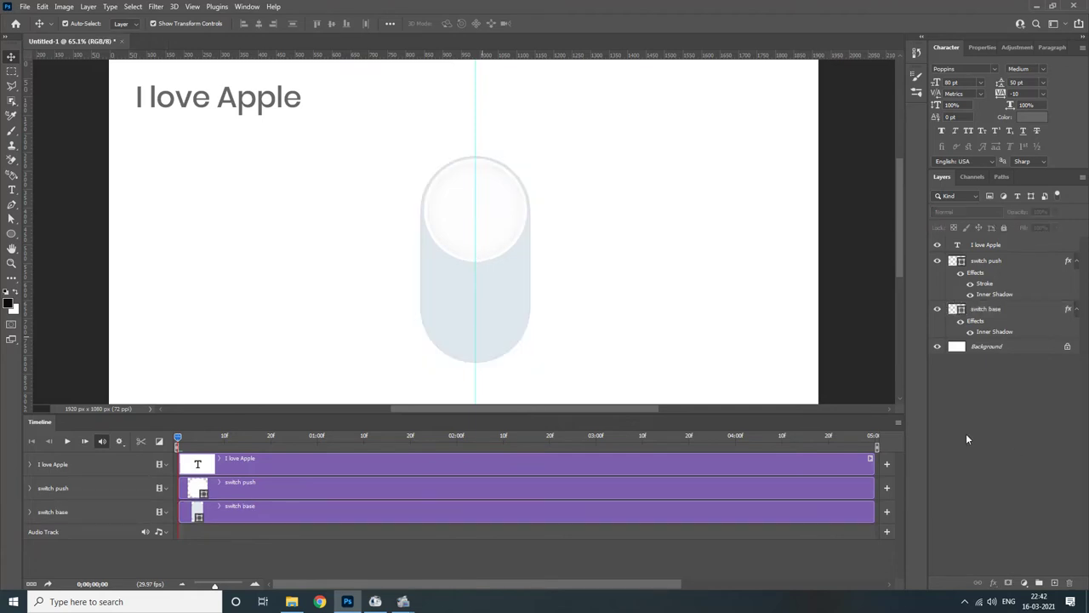
Step: Rename the caption layer to 'text' and unlock the Background layer
double_click(989, 246)
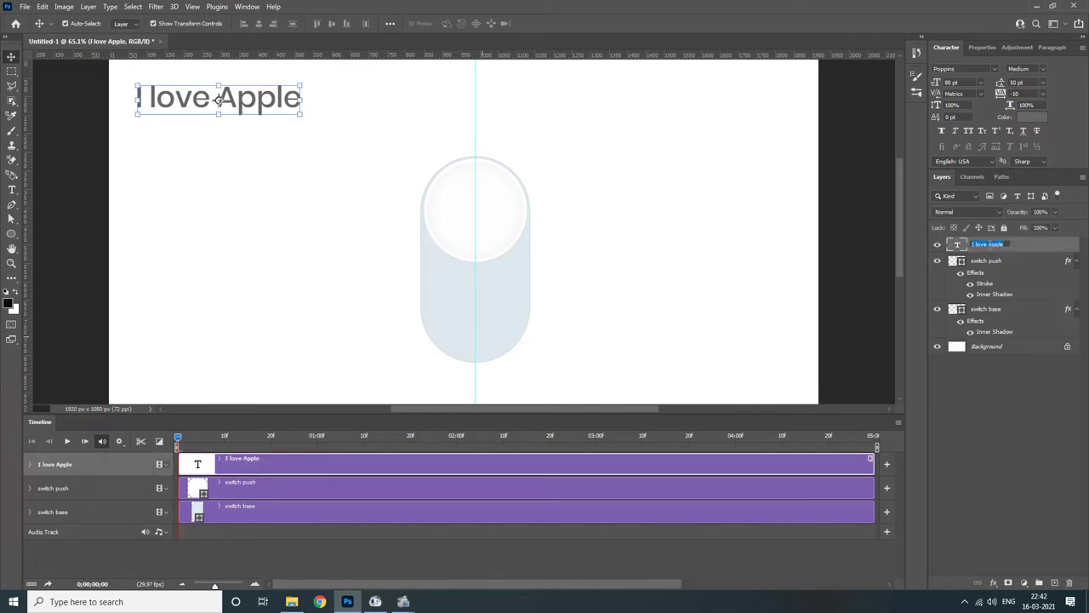
text(text)
click(993, 411)
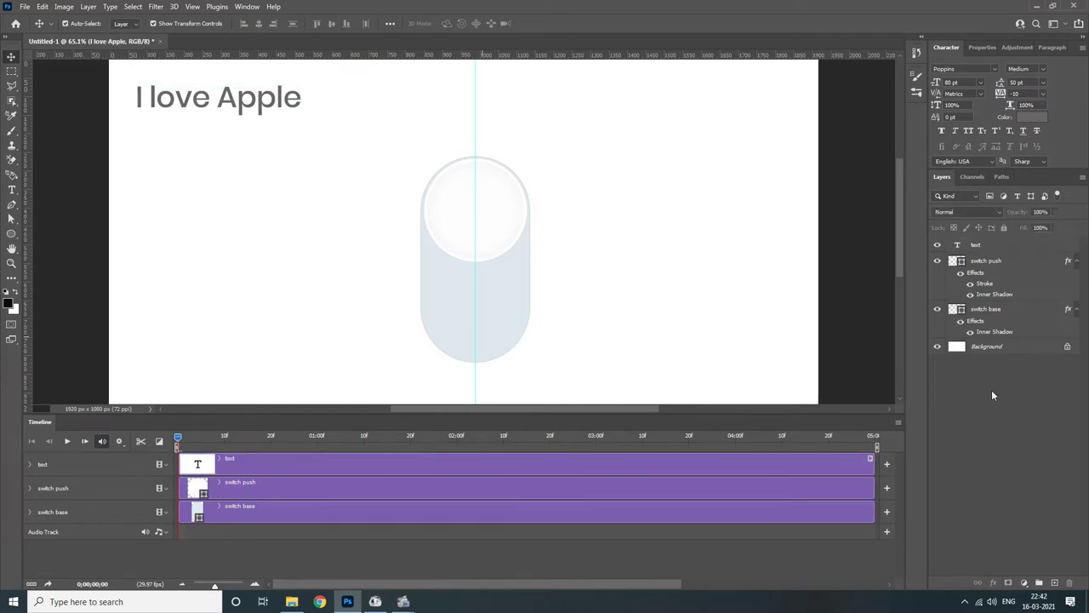
click(1067, 347)
Step: Give Layer 0 a white (ffffff) Color Overlay layer style
key(Delete)
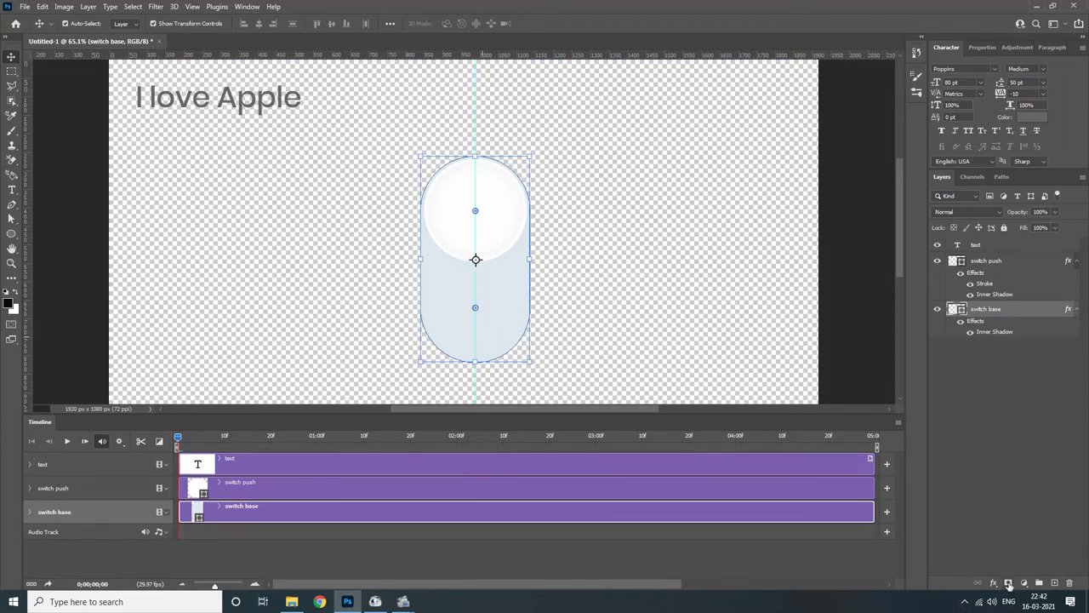
key(ctrl+z)
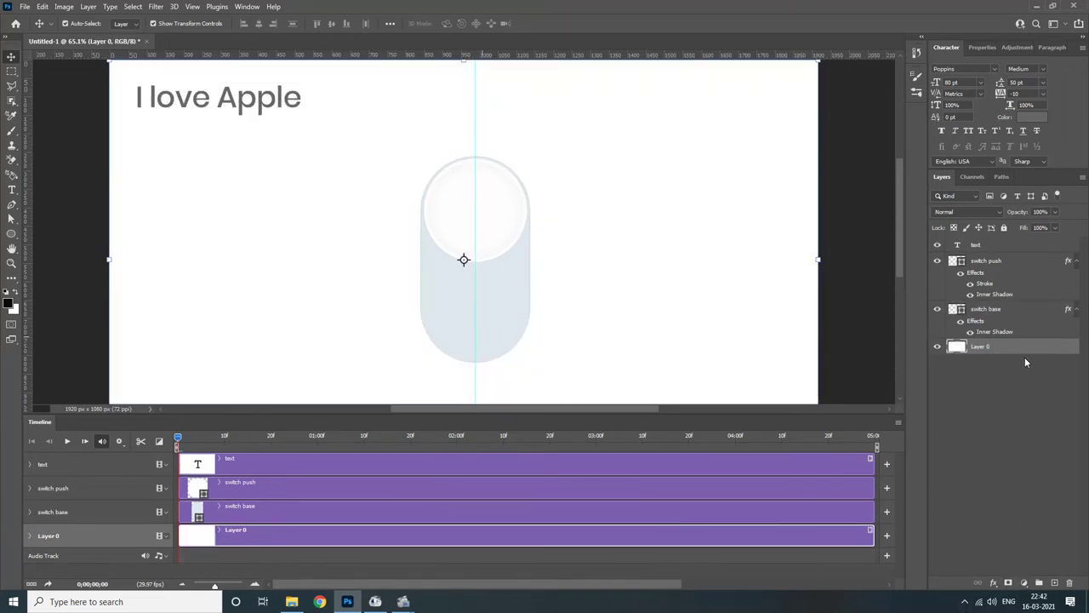
double_click(1028, 350)
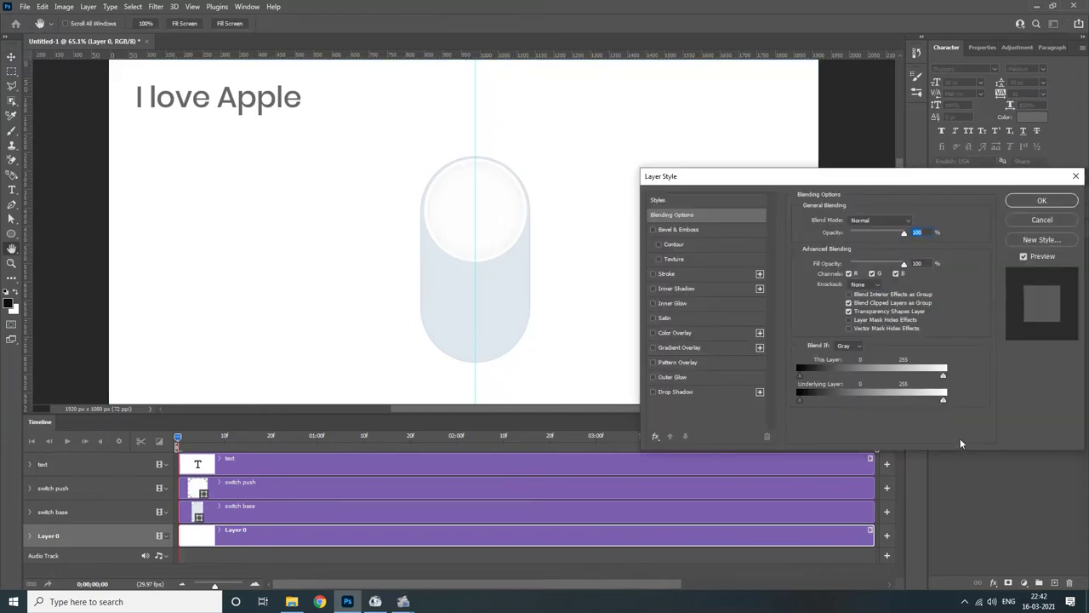
click(680, 334)
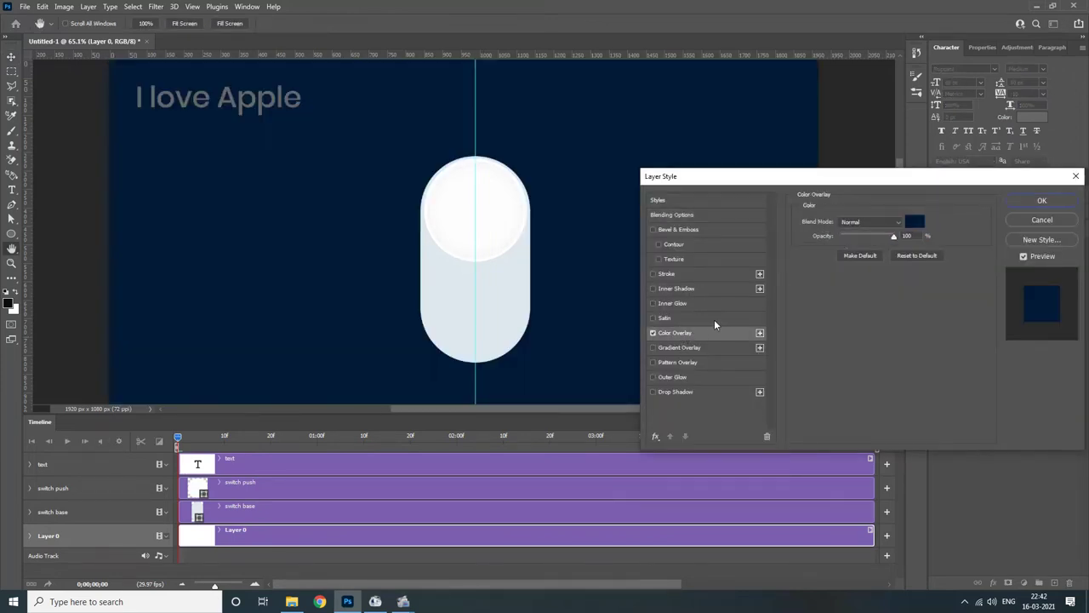
click(913, 221)
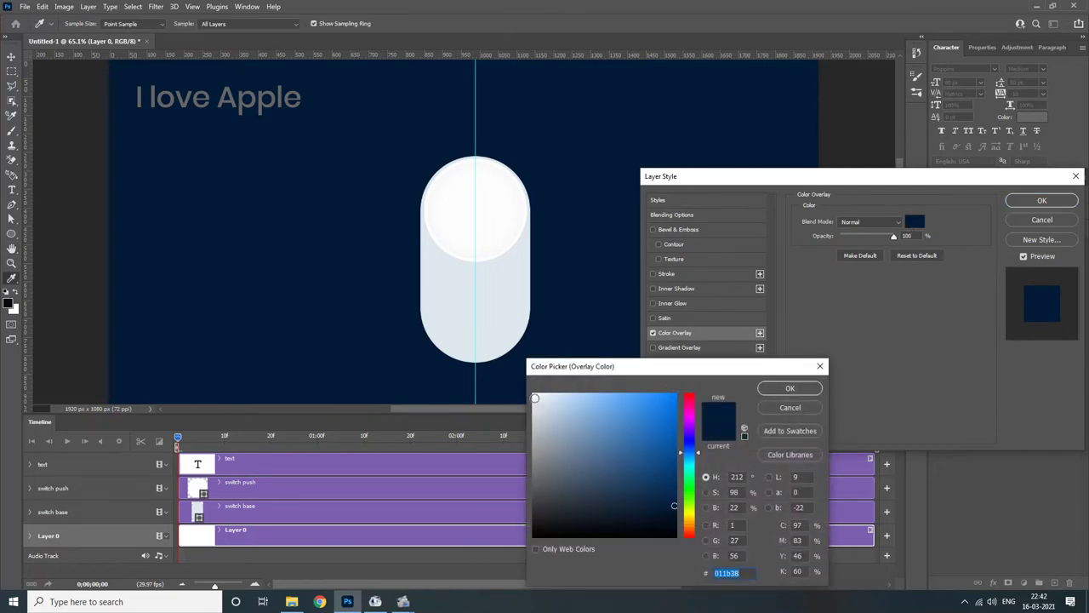
text(ffffff)
click(802, 391)
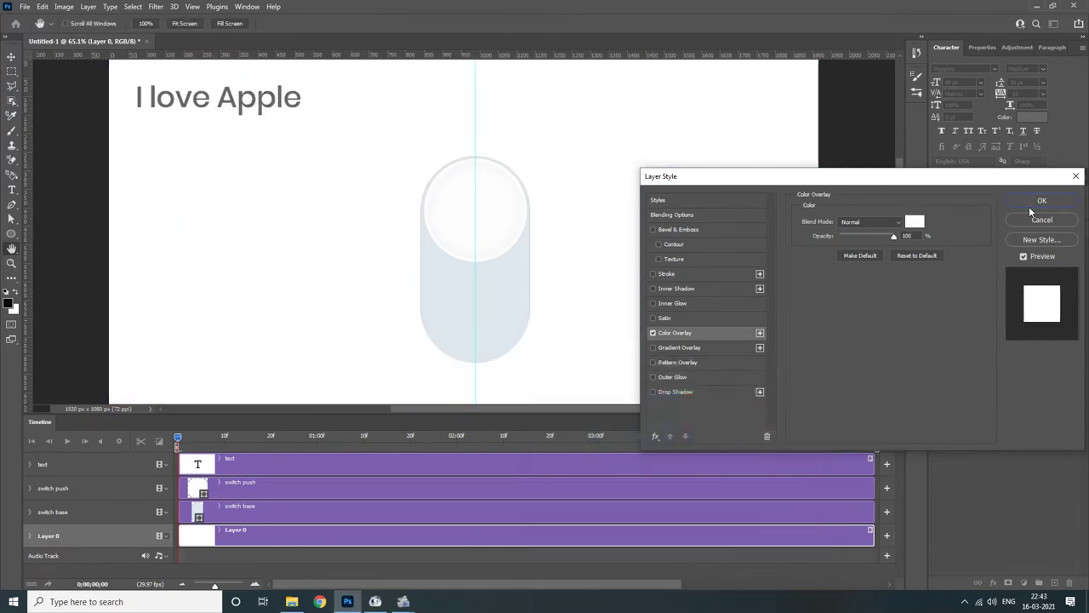
click(1040, 201)
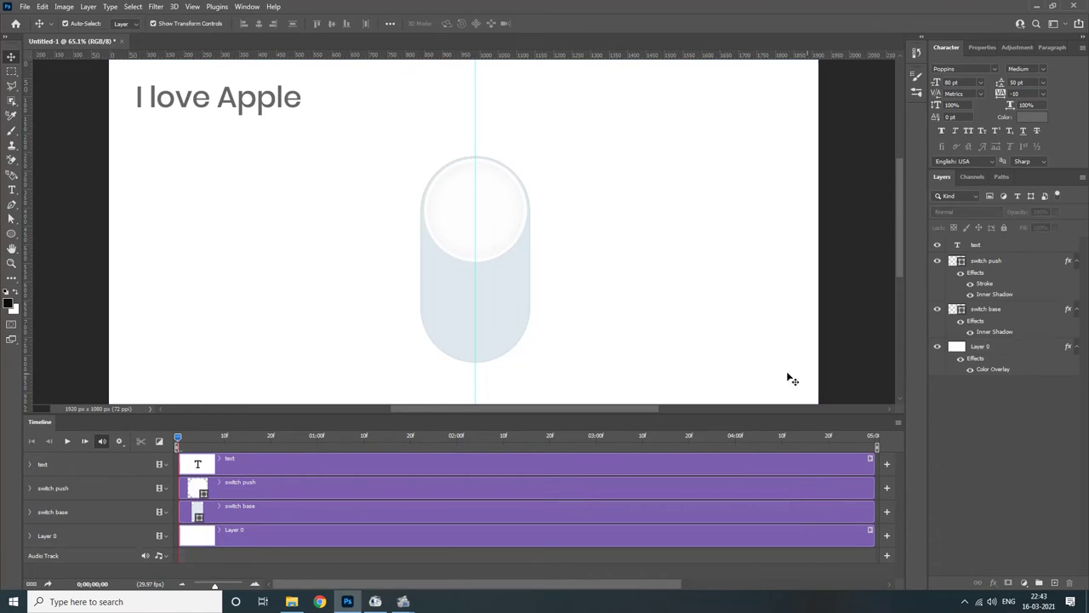
Step: Rename Layer 0 to 'baund'
key(ctrl+minus)
scroll(738, 309, down, 1)
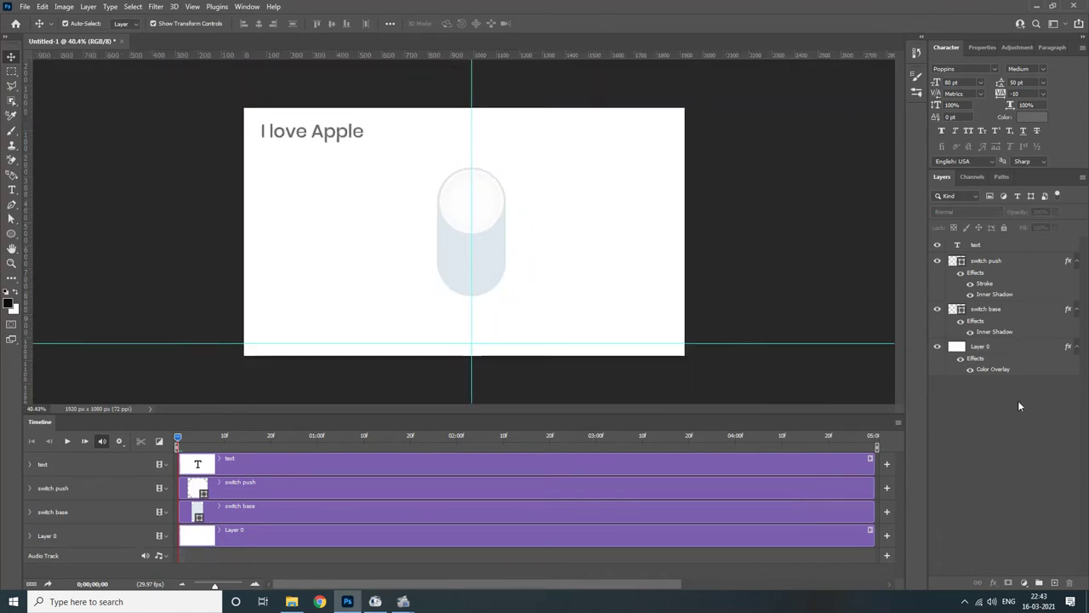
double_click(980, 346)
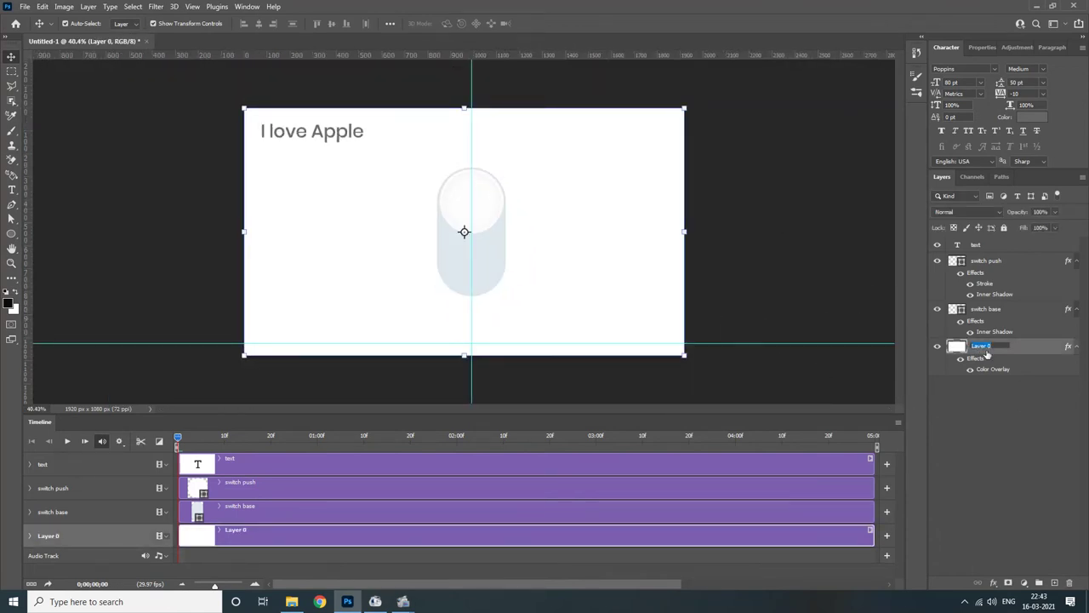
text(ba)
text(und)
key(Return)
Step: Save the document on the computer to the Desktop as apple.psd, not replacing Untitled-1
key(ctrl+s)
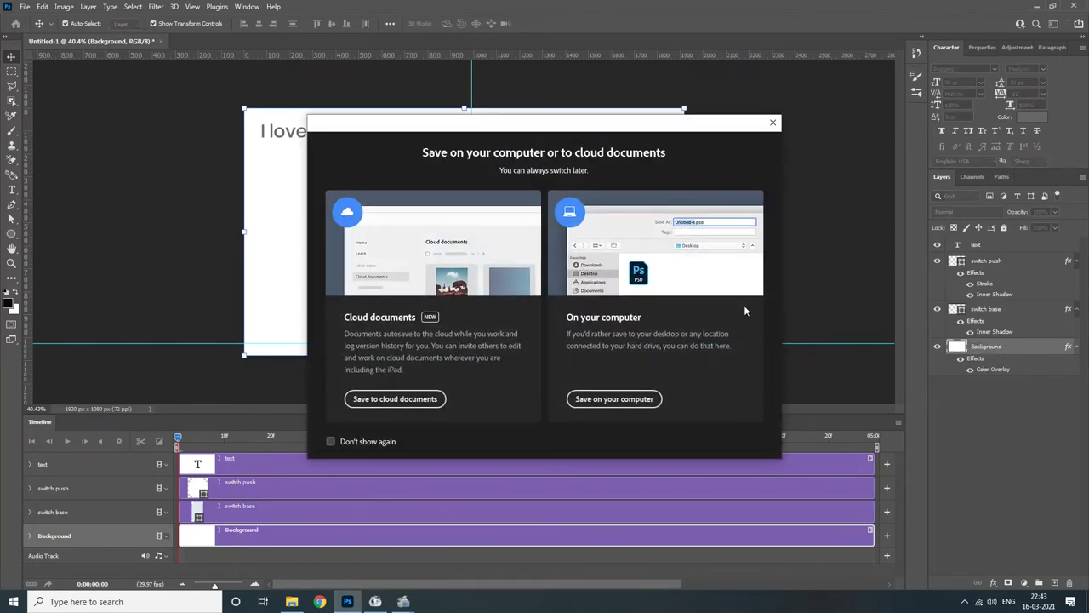
click(621, 398)
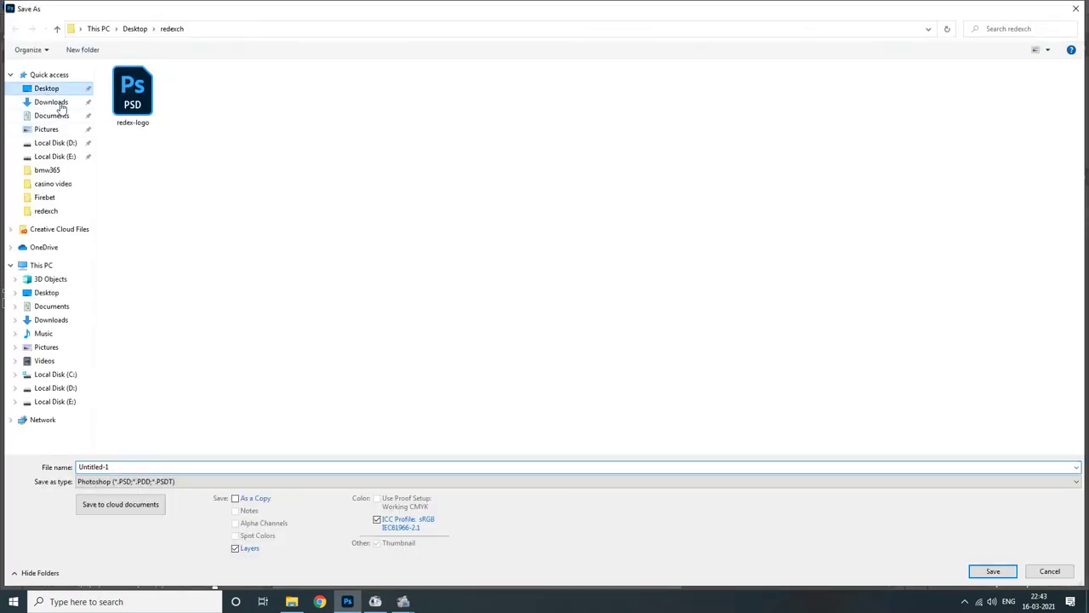
click(993, 570)
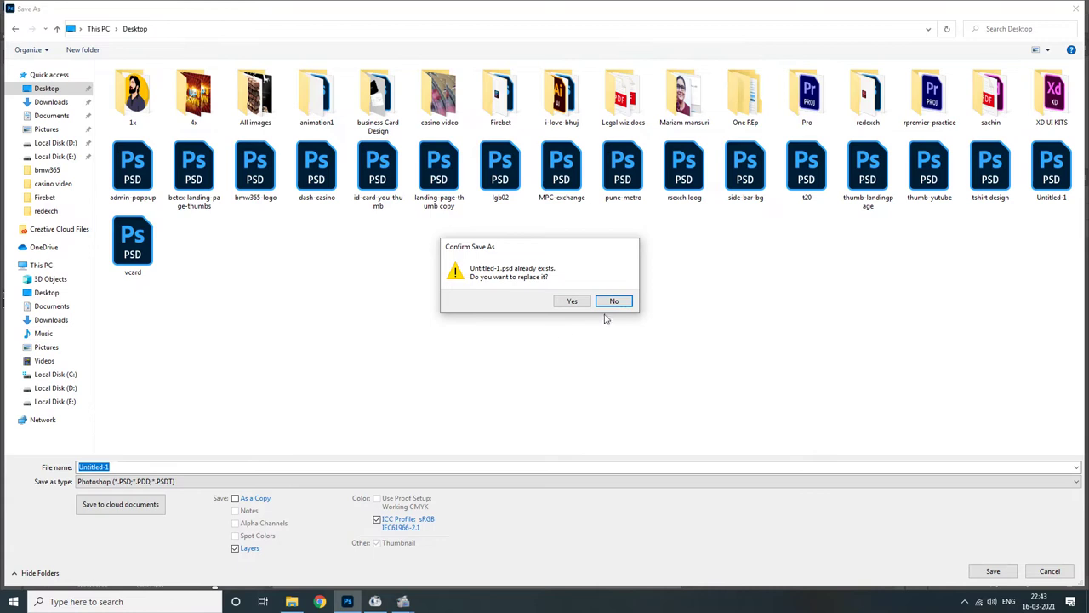
click(611, 301)
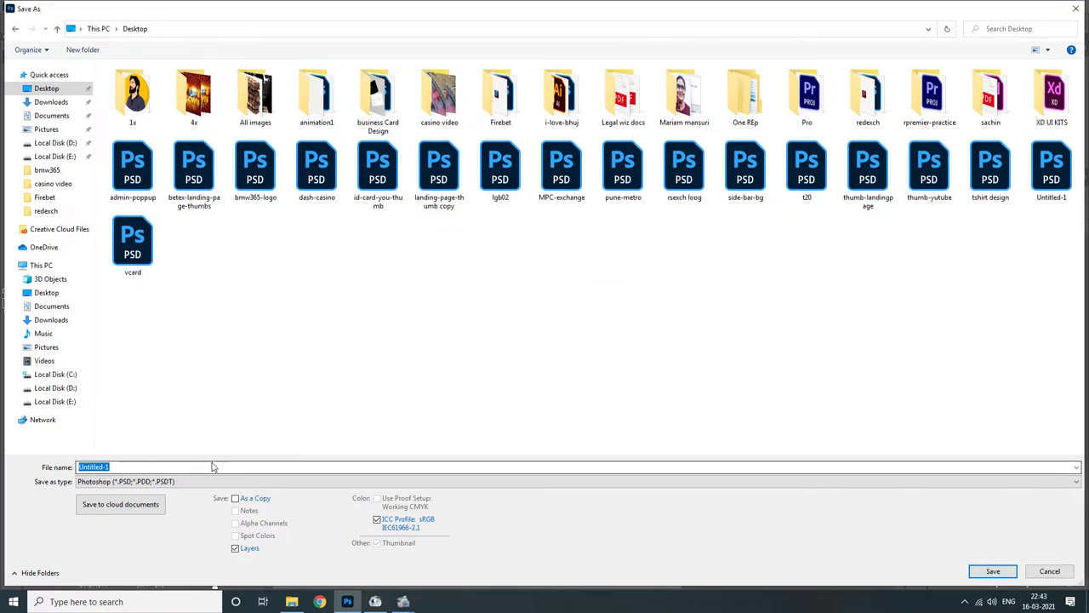
text(as)
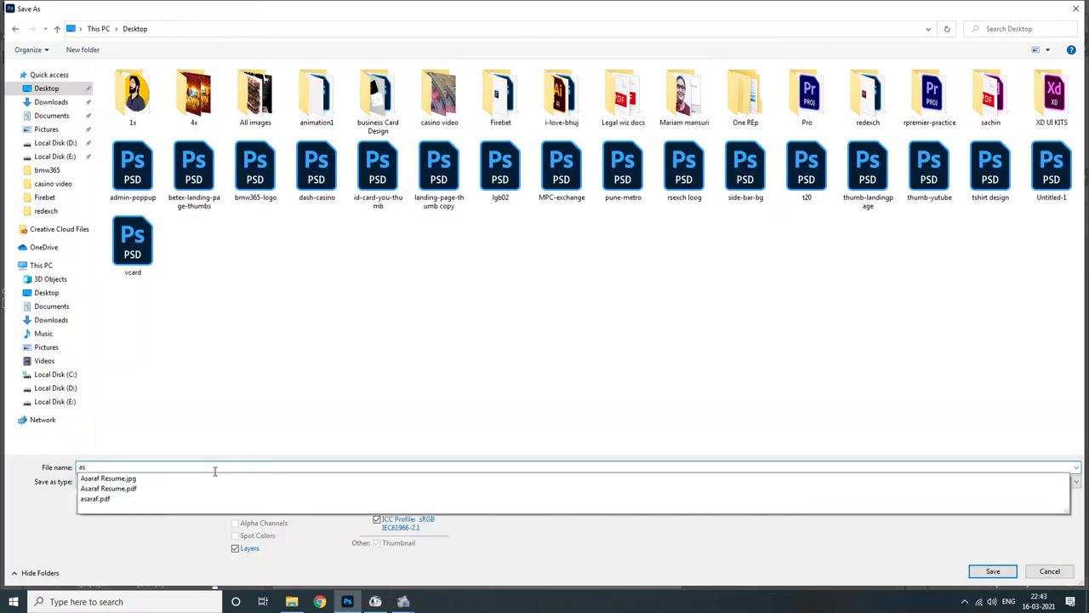
text(araf)
key(Return)
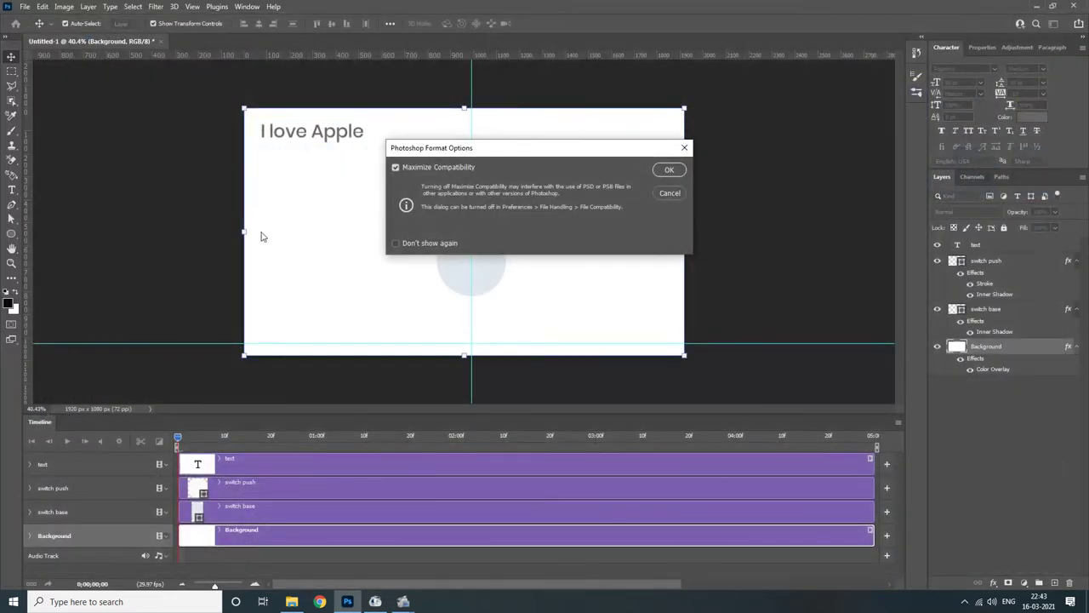
click(665, 172)
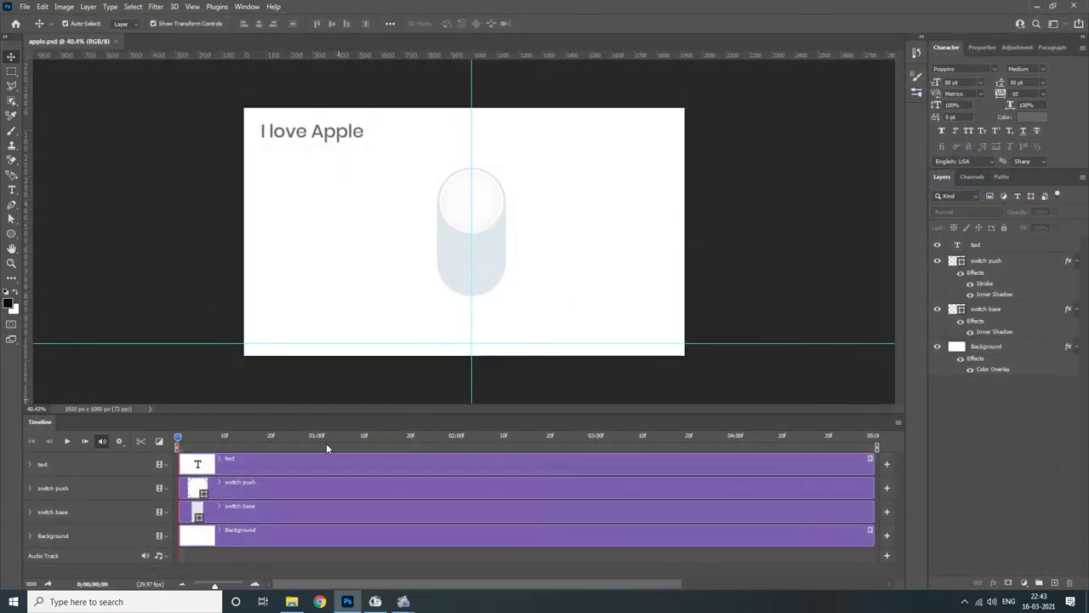
Step: Convert switch push to a Smart Object and set its first Transform keyframe at 0;00;00;00
click(226, 516)
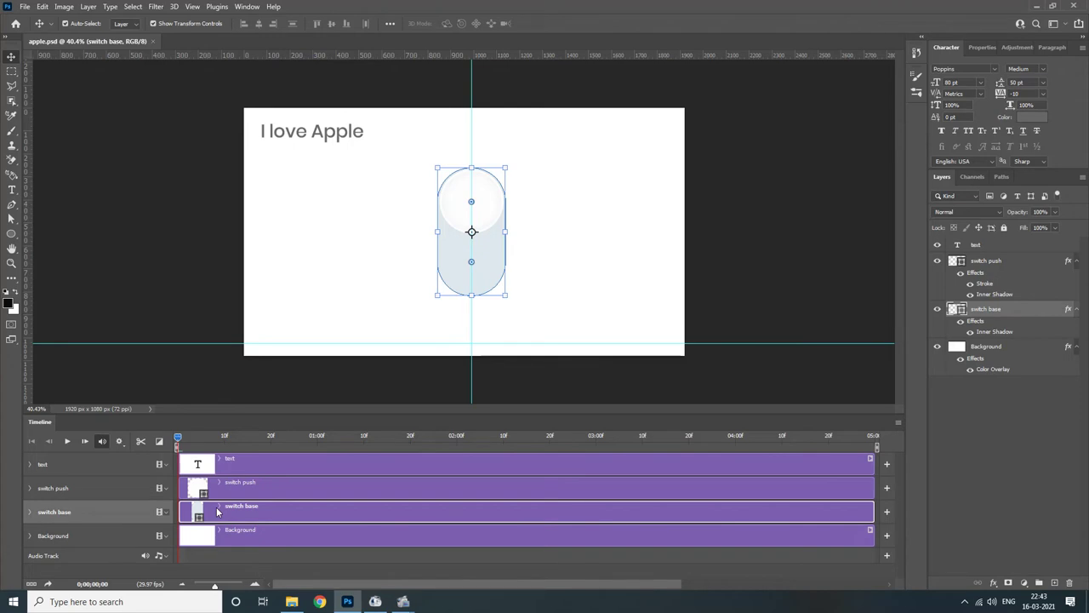
click(218, 486)
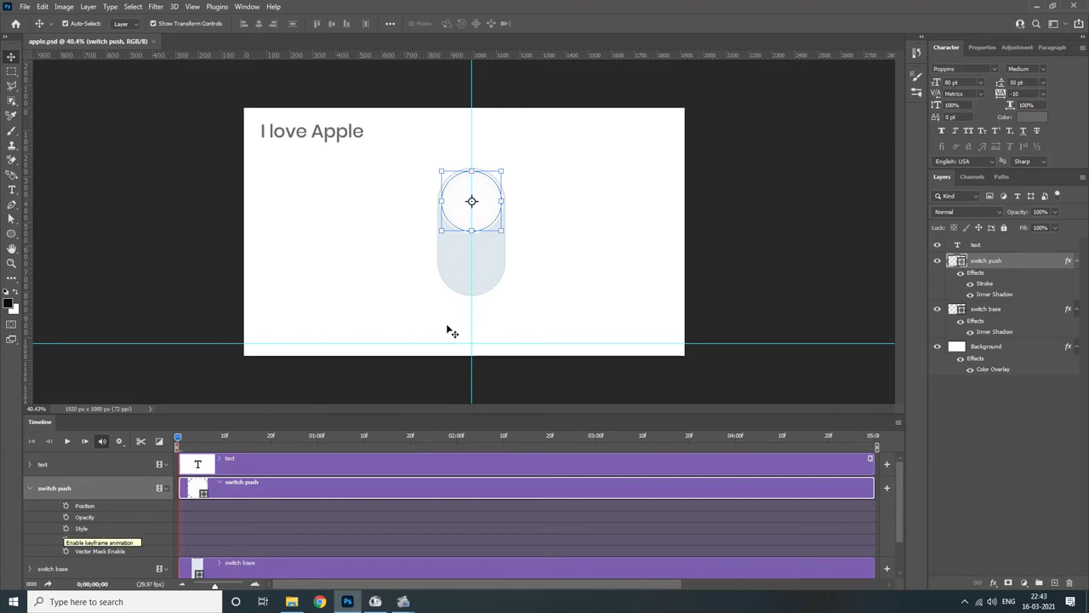
right_click(1026, 260)
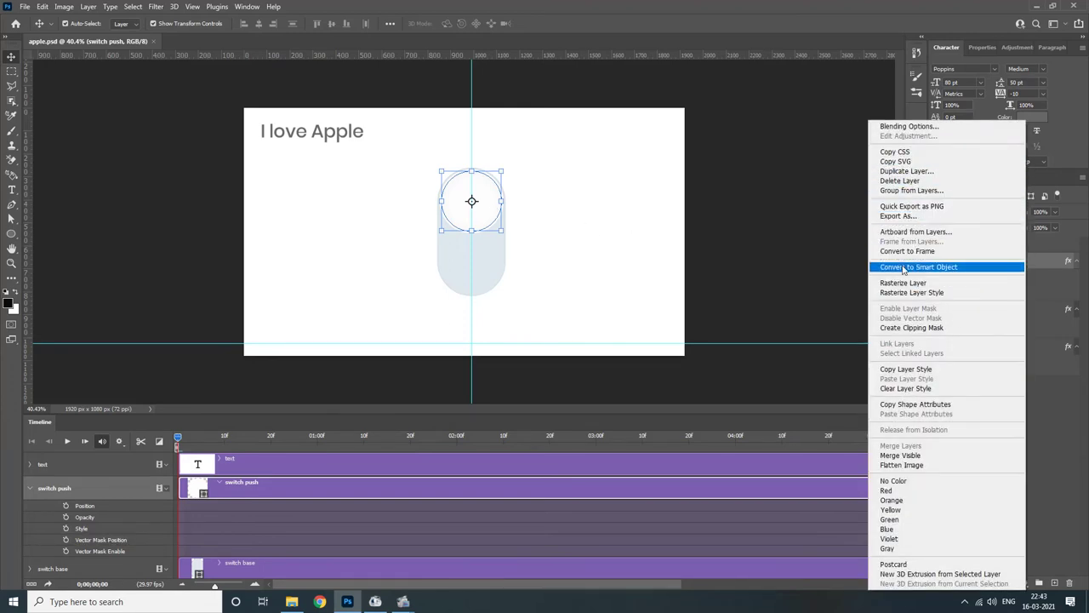
click(904, 267)
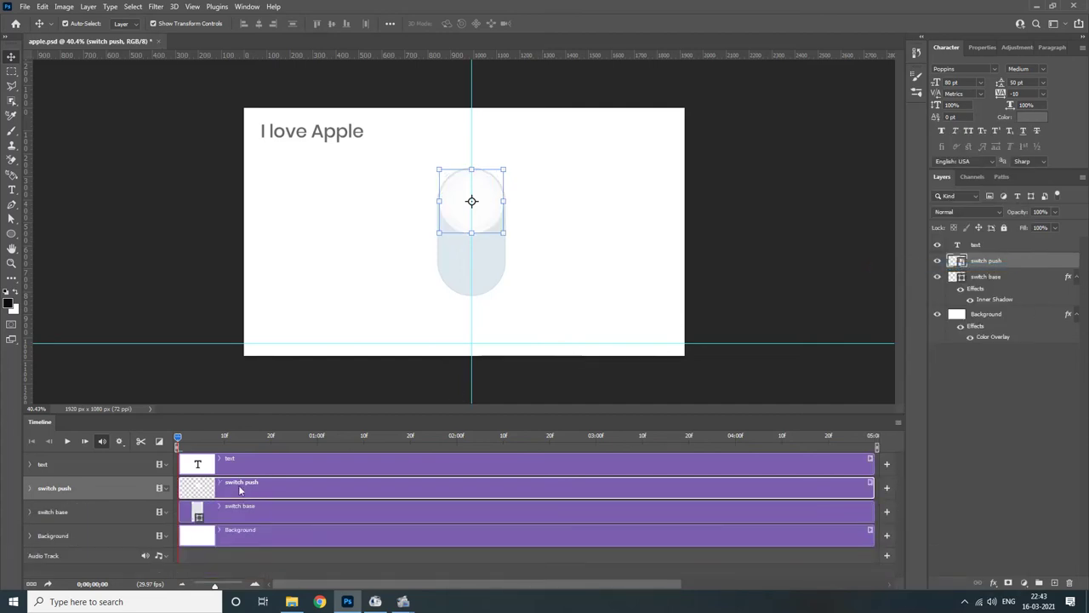
click(218, 485)
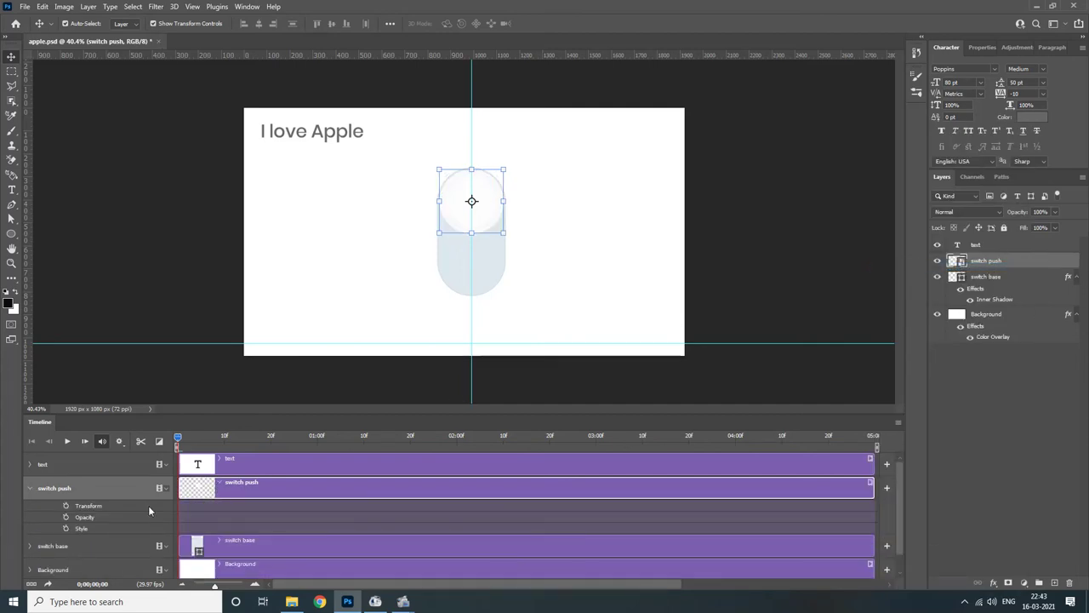
click(65, 507)
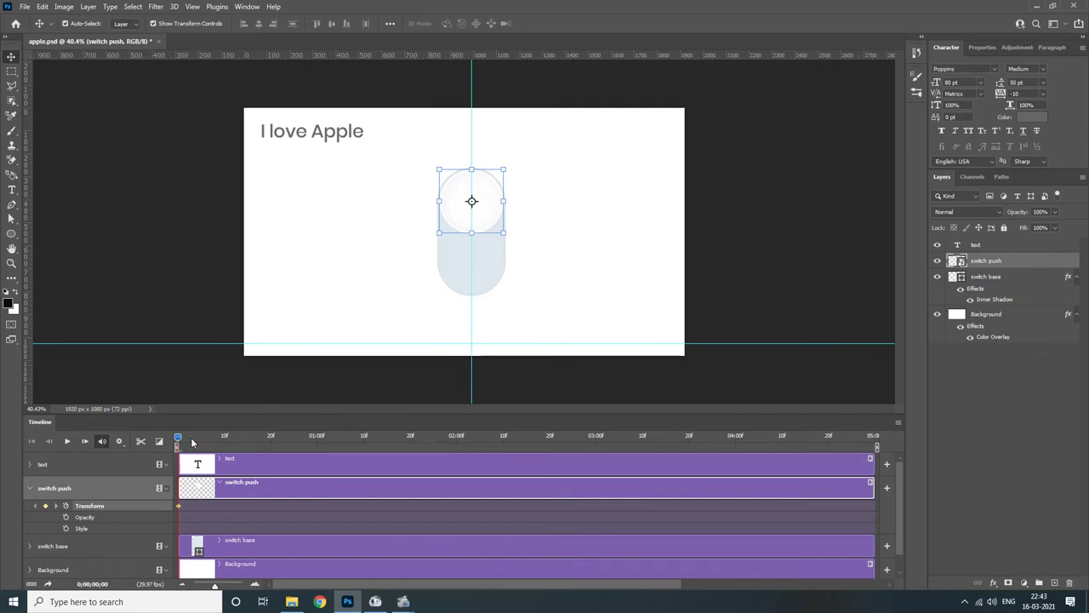
Step: At the 01:00 mark, move the switch push knob down to the bottom of the pill
drag(192, 438, 318, 438)
scroll(488, 140, up, 3)
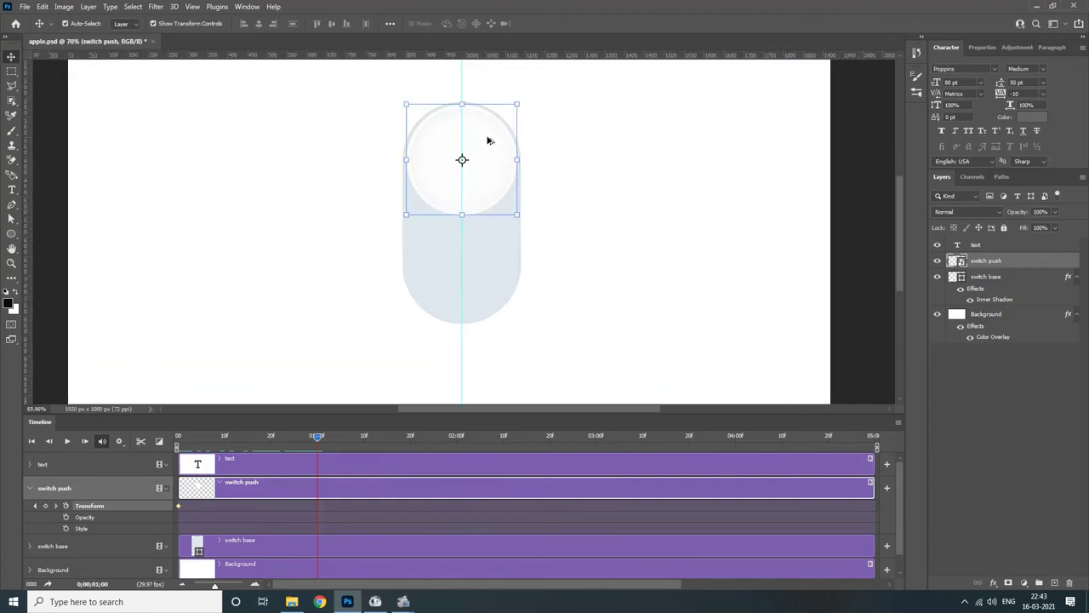
scroll(477, 144, up, 3)
scroll(463, 149, up, 3)
scroll(454, 151, up, 3)
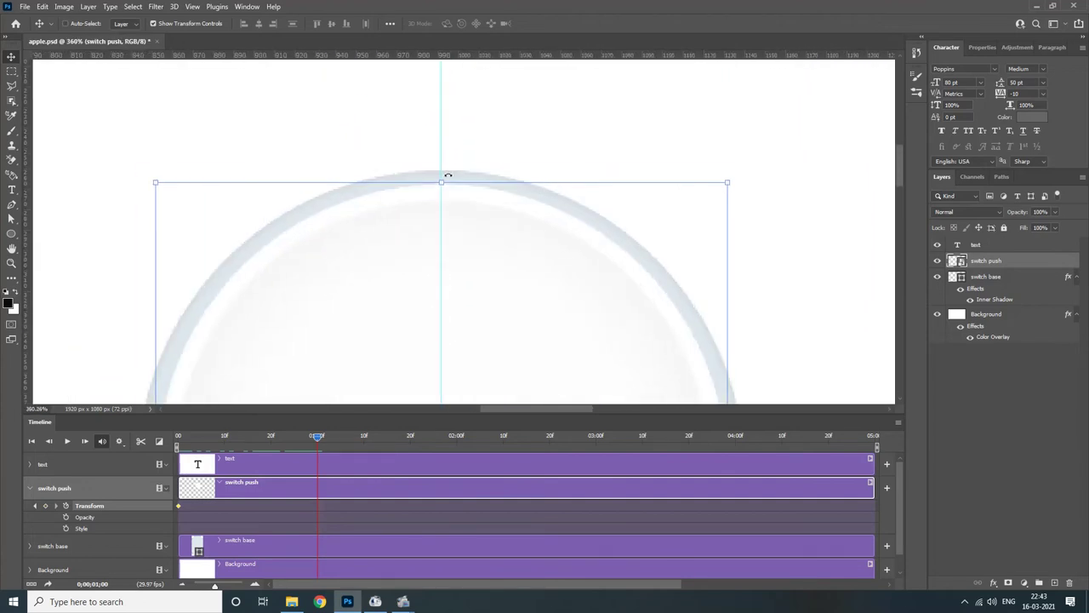
drag(448, 176, 456, 176)
scroll(466, 166, down, 4)
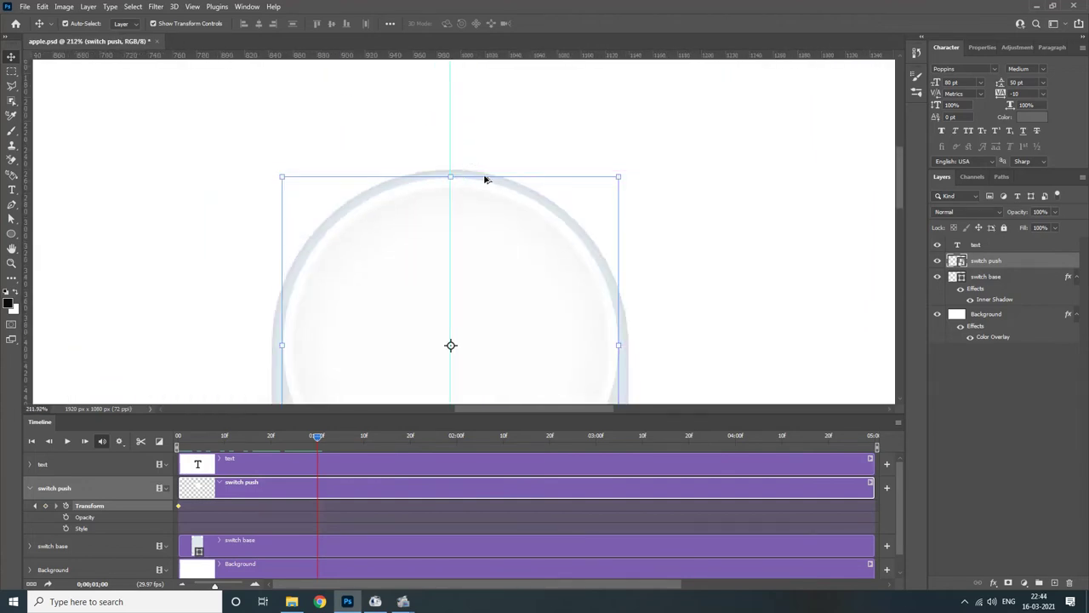
scroll(505, 196, down, 2)
scroll(504, 196, down, 3)
scroll(503, 196, down, 2)
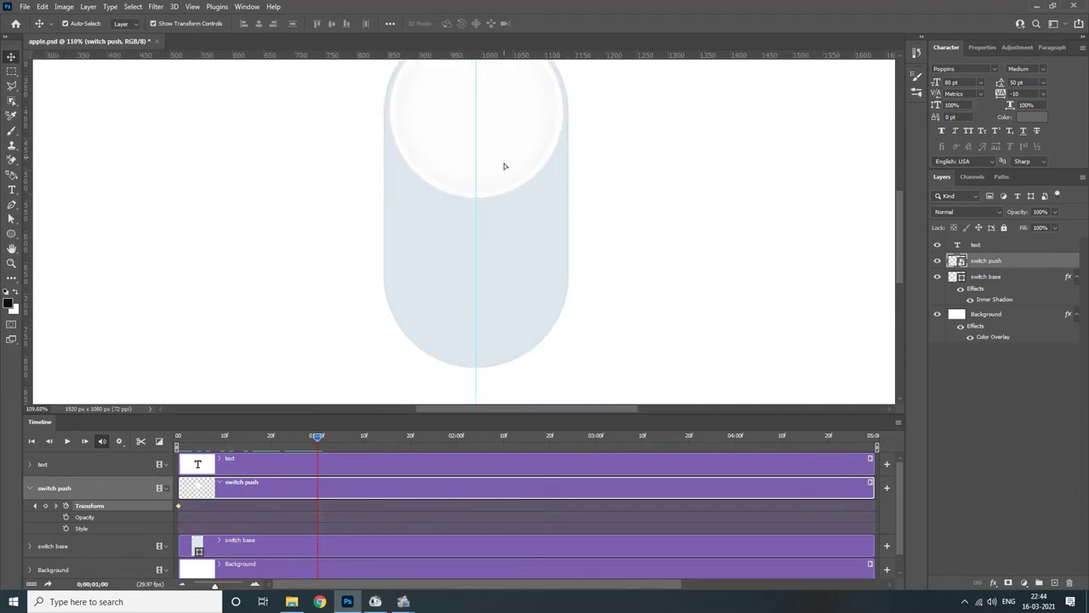
drag(504, 166, 505, 321)
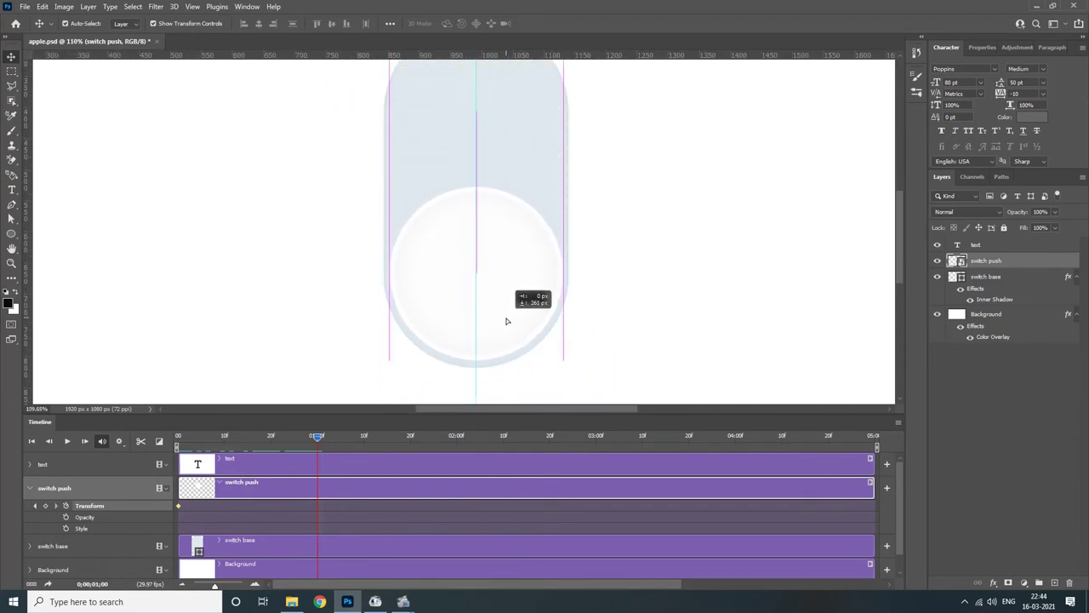
scroll(466, 382, left, 2)
scroll(546, 376, up, 8)
scroll(540, 362, up, 3)
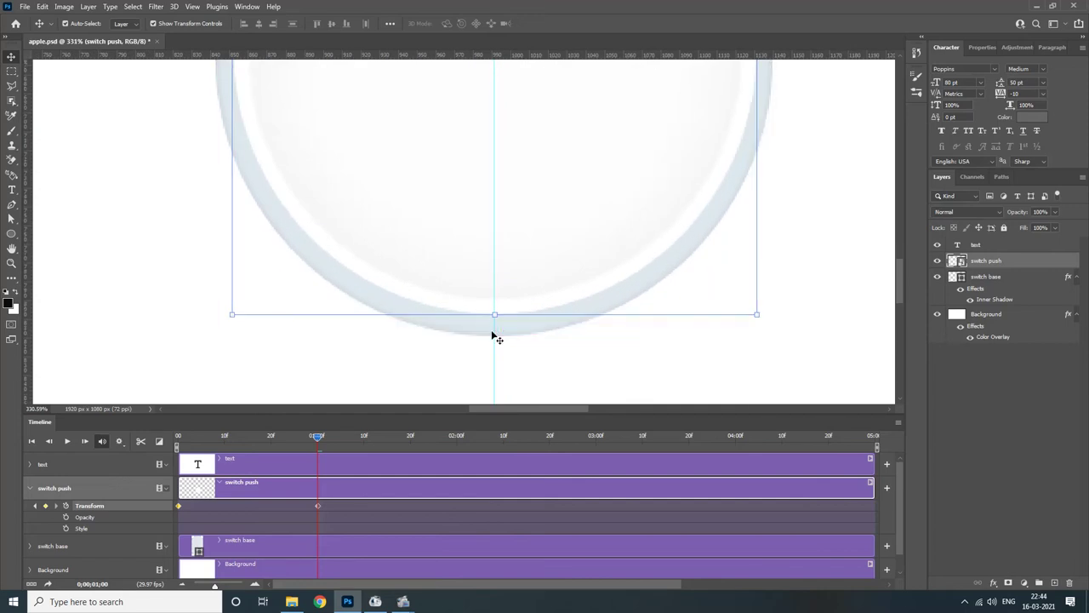
drag(492, 322, 492, 331)
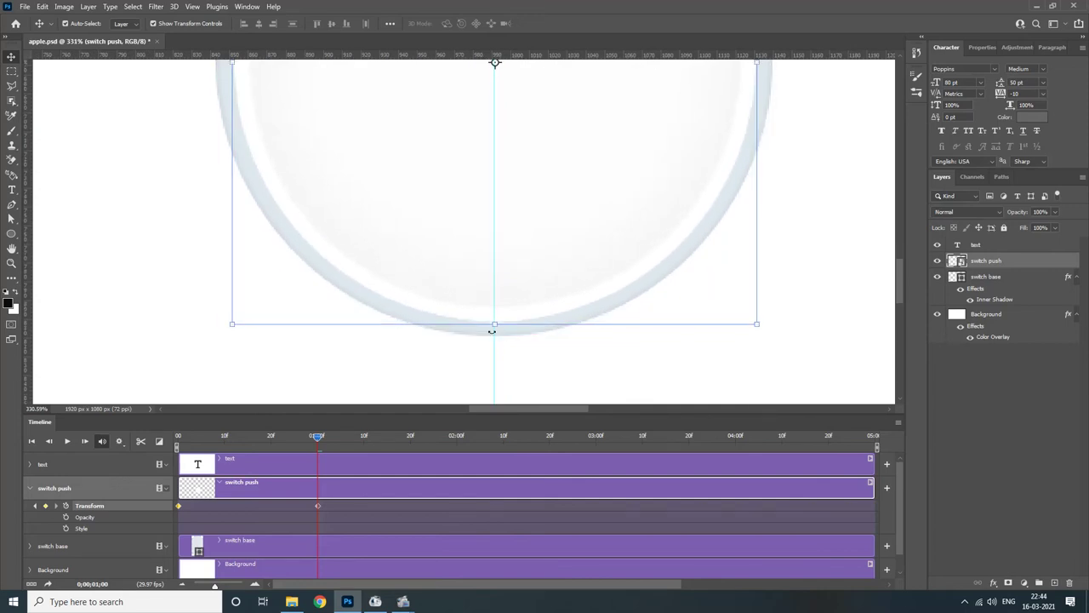
Step: End the work area at the one-second mark and play back the knob slide
key(ctrl)
scroll(507, 340, down, 3)
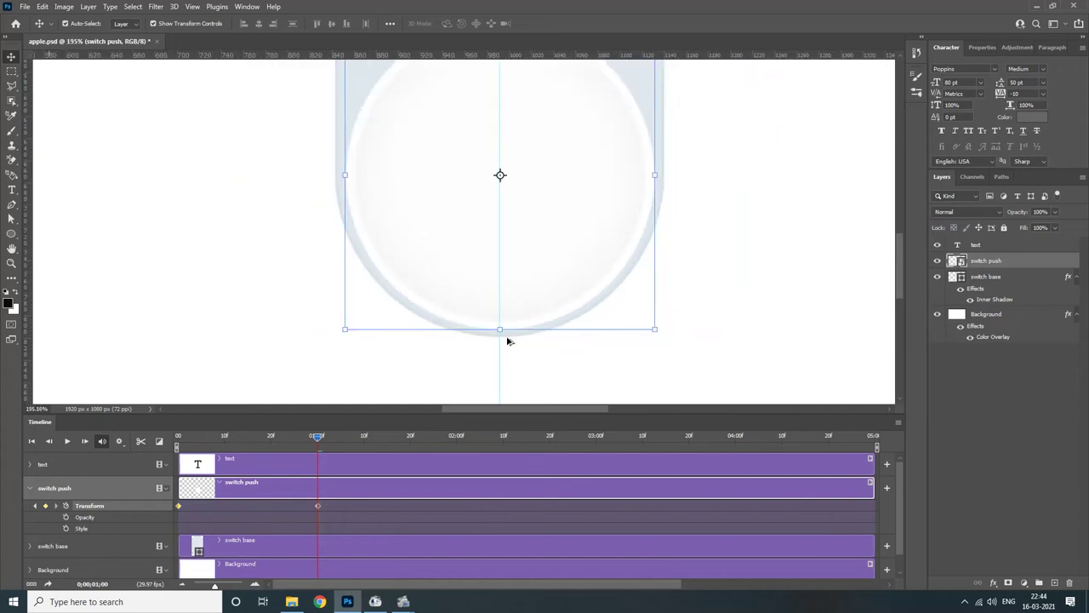
scroll(507, 341, down, 4)
click(702, 268)
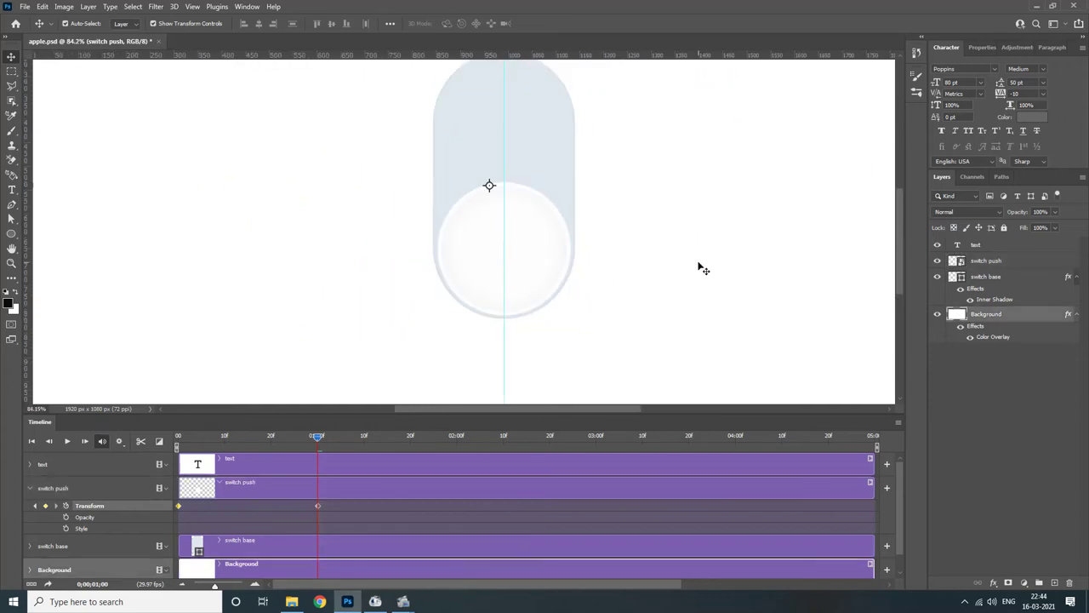
drag(877, 444, 321, 444)
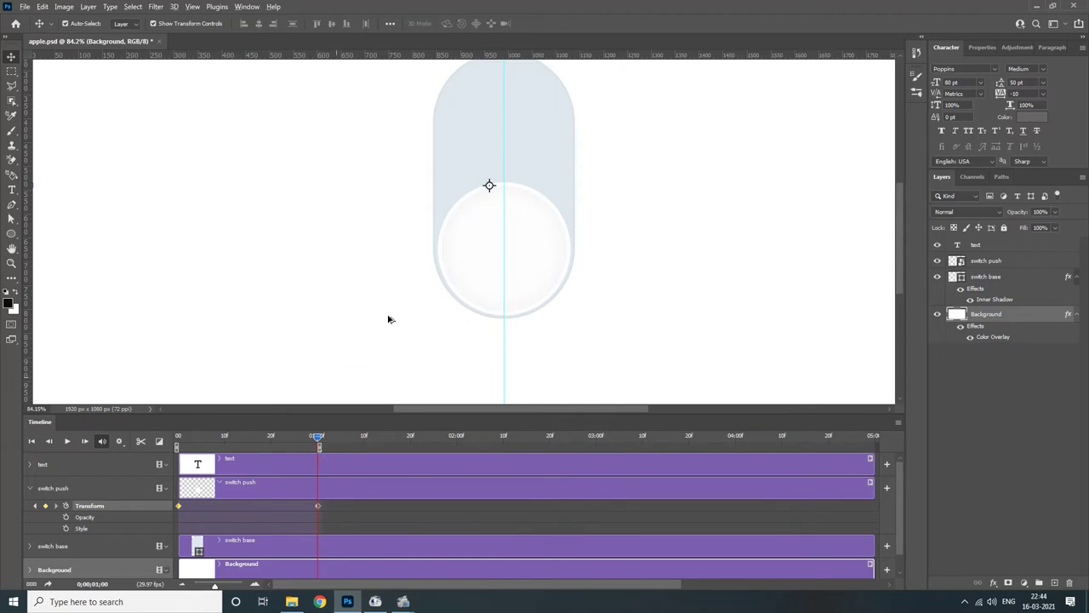
scroll(388, 317, down, 3)
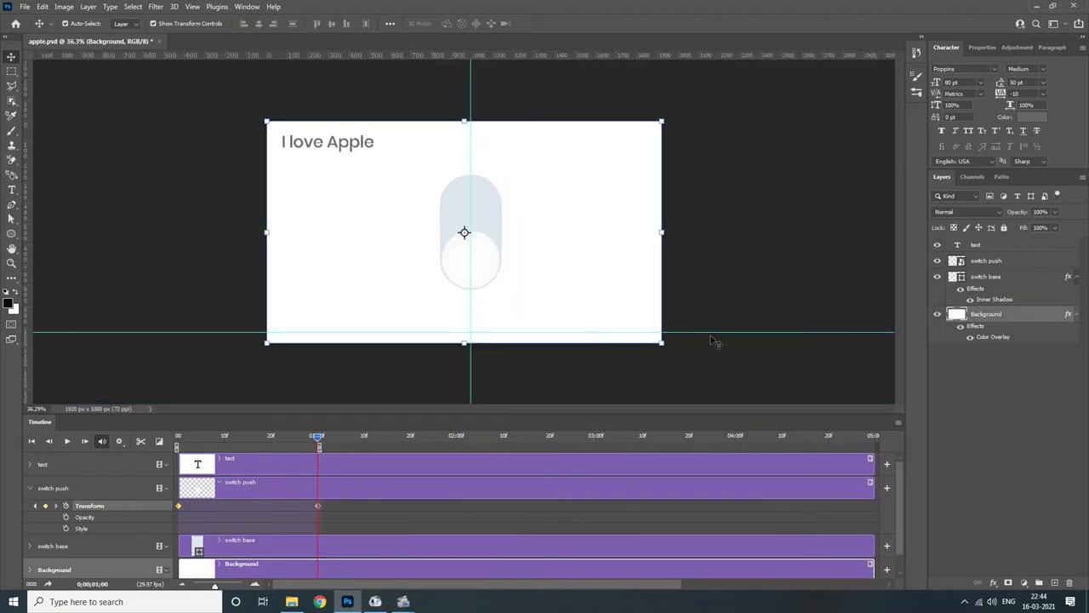
click(67, 442)
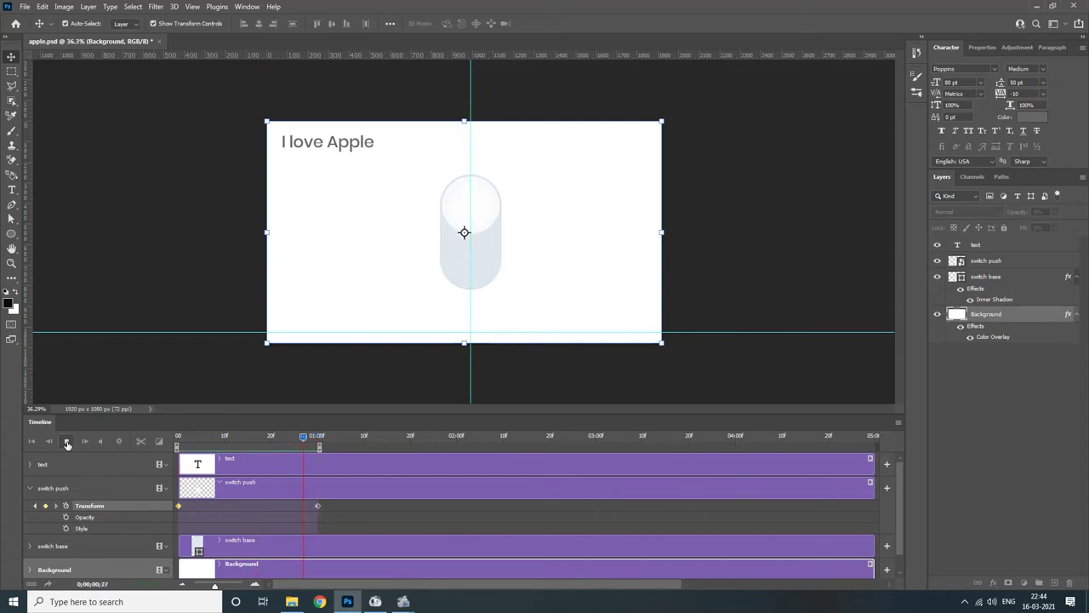
Step: Stop playback, extend the work area to two seconds and move the playhead to 02:00
click(67, 442)
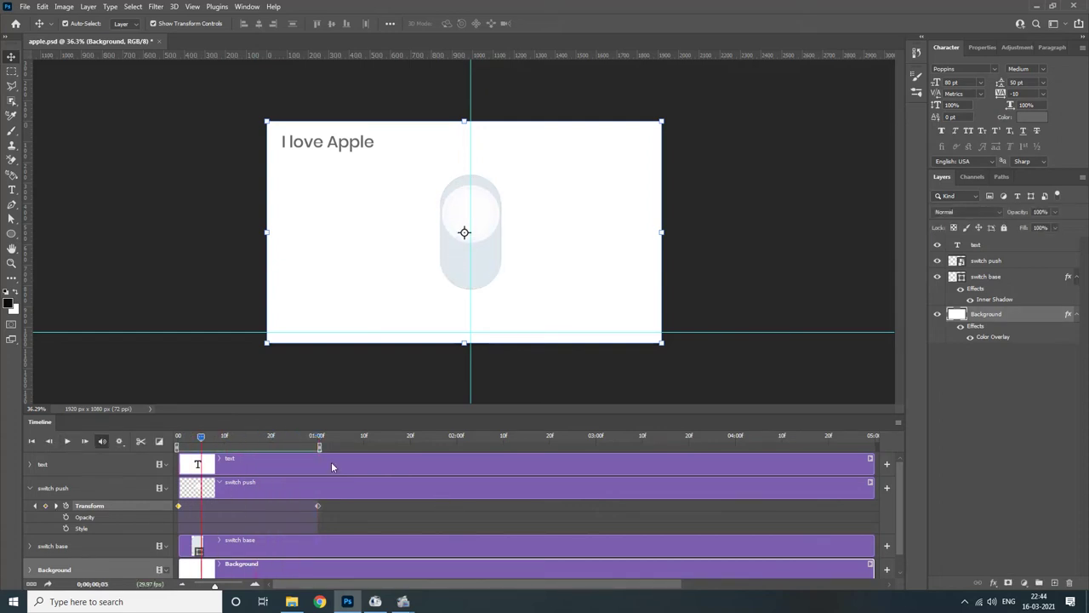
drag(318, 446, 458, 447)
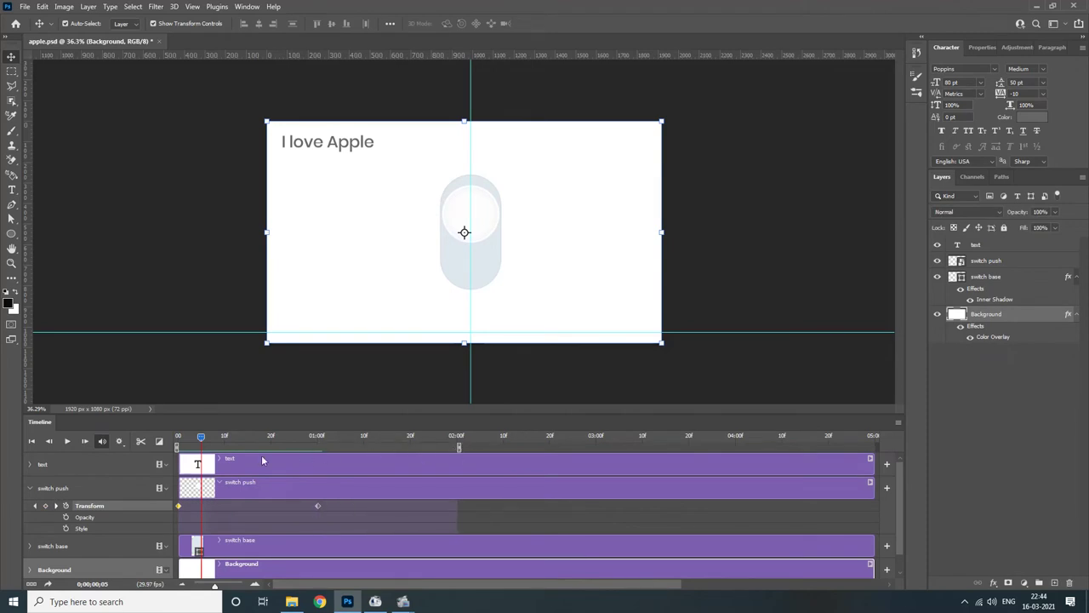
drag(203, 437, 459, 439)
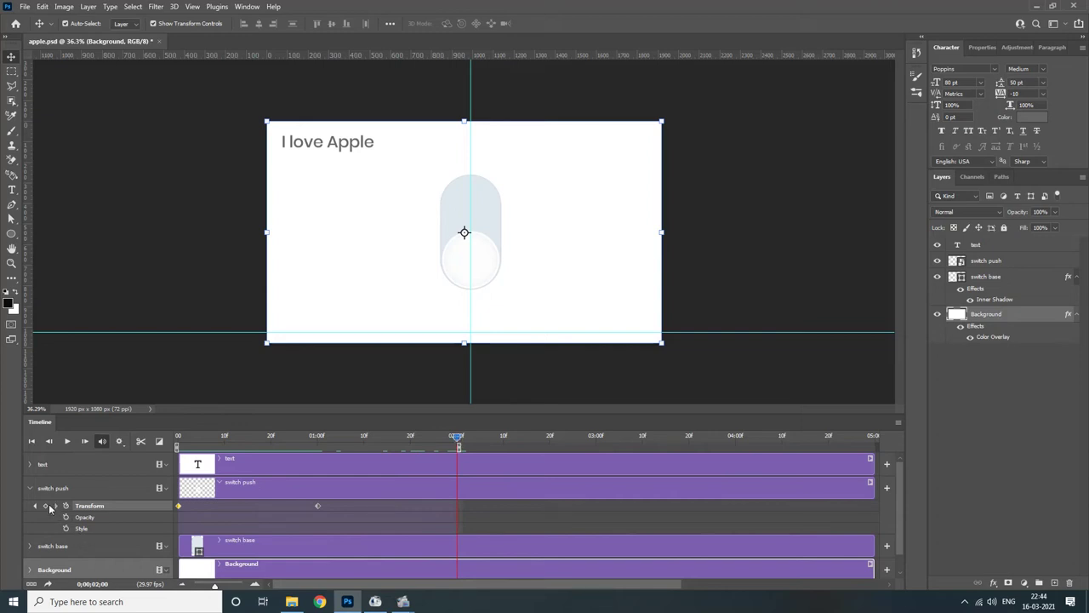
Step: Copy the starting Transform keyframe to 02:00 so the knob returns to the top
click(47, 506)
right_click(179, 505)
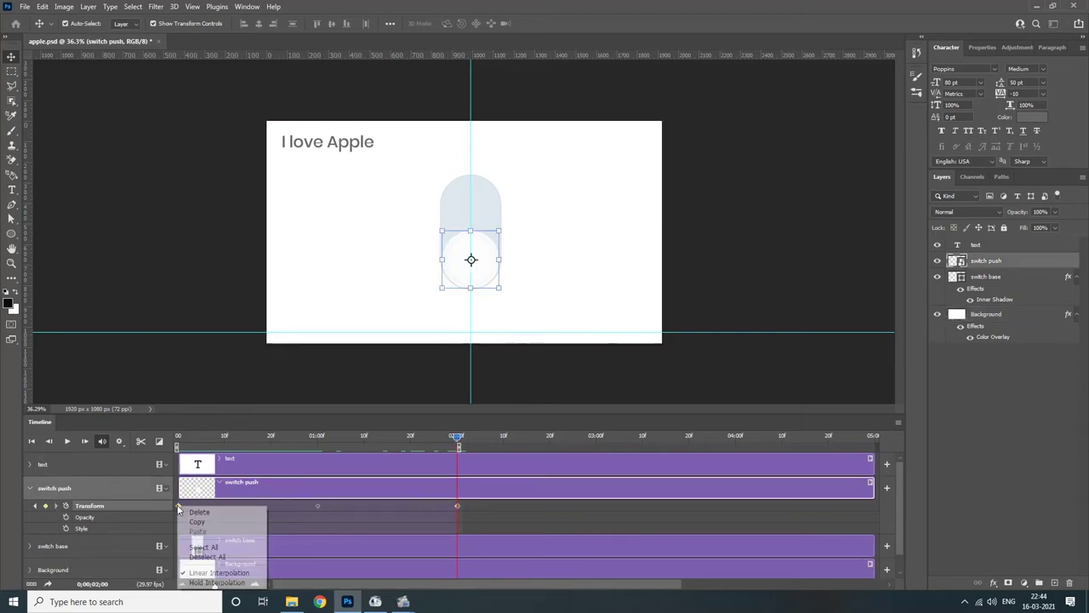
click(188, 518)
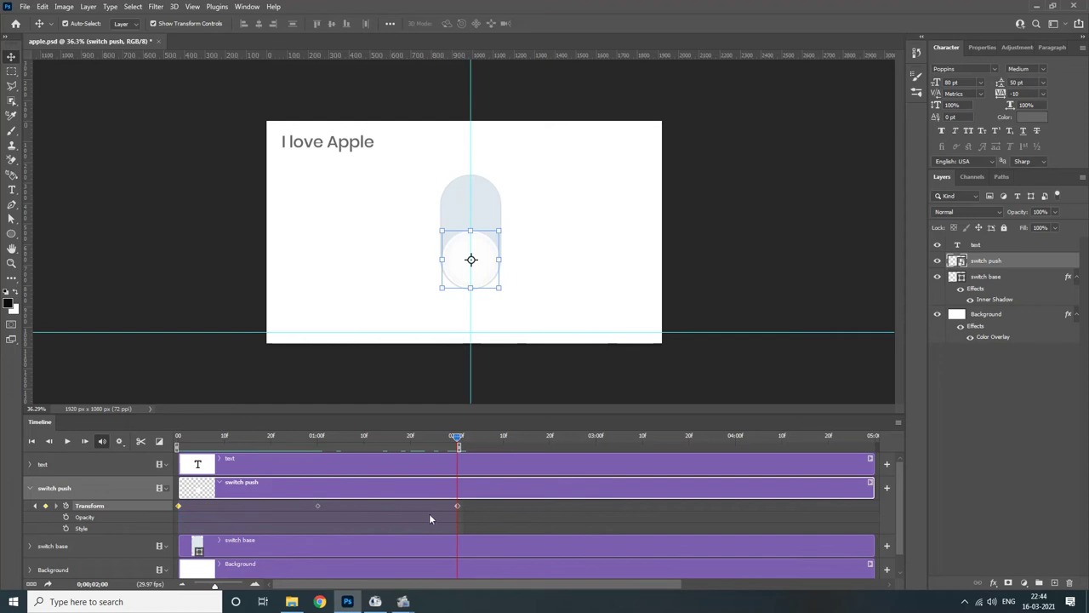
right_click(457, 506)
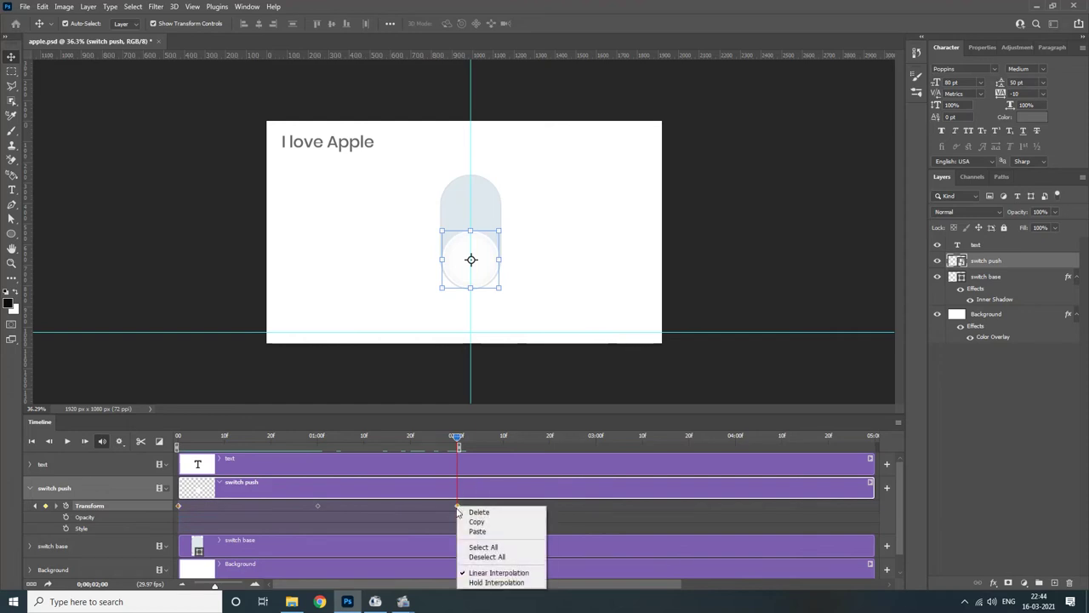
click(478, 531)
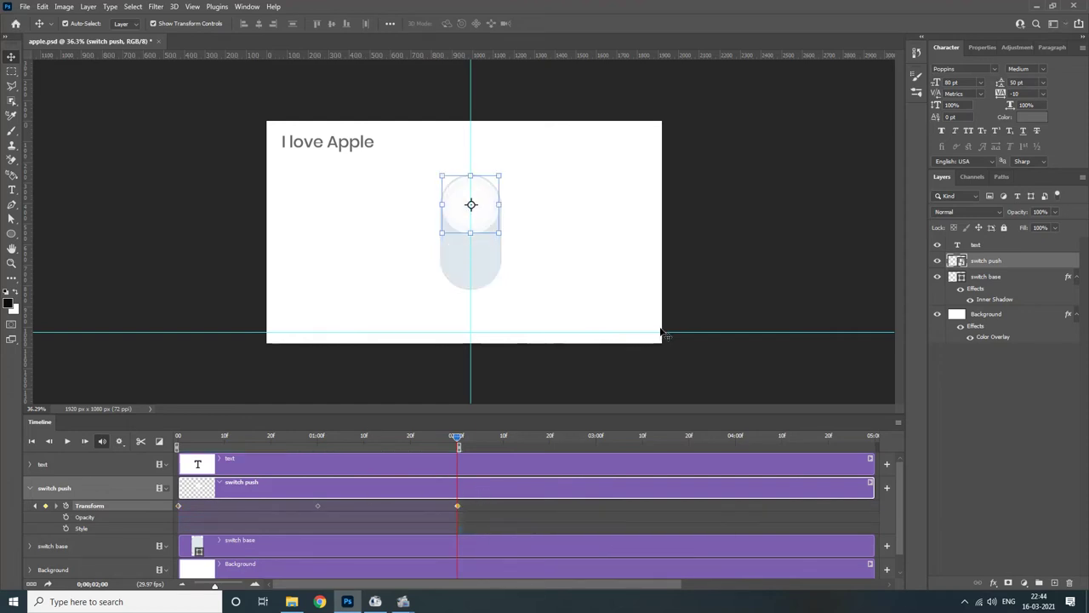
Step: Preview the slide from the first frame, then extend the work area to about 04:00
drag(457, 436, 178, 439)
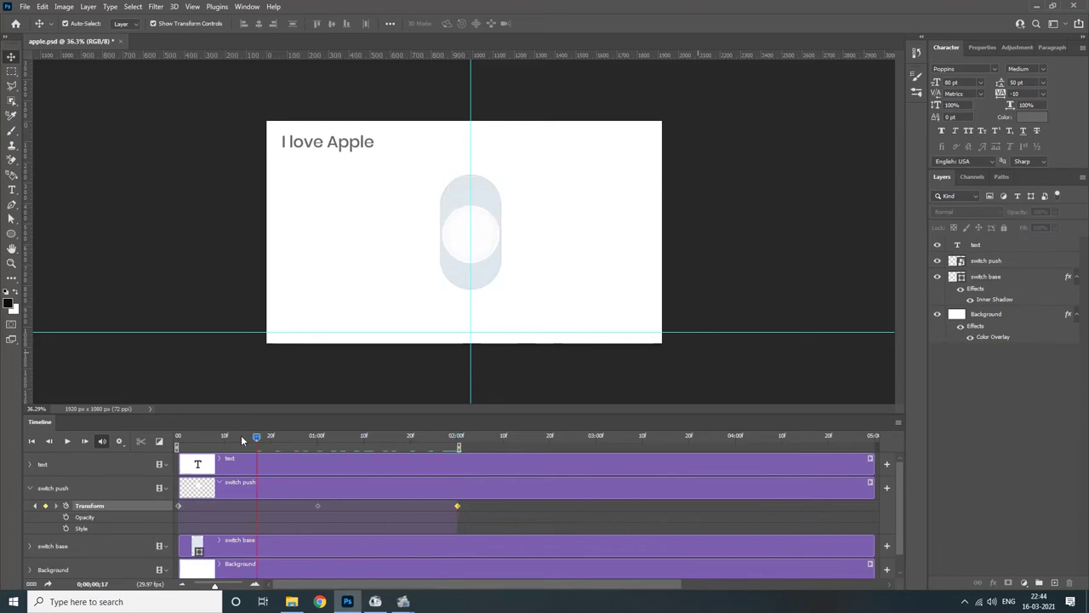
key(space)
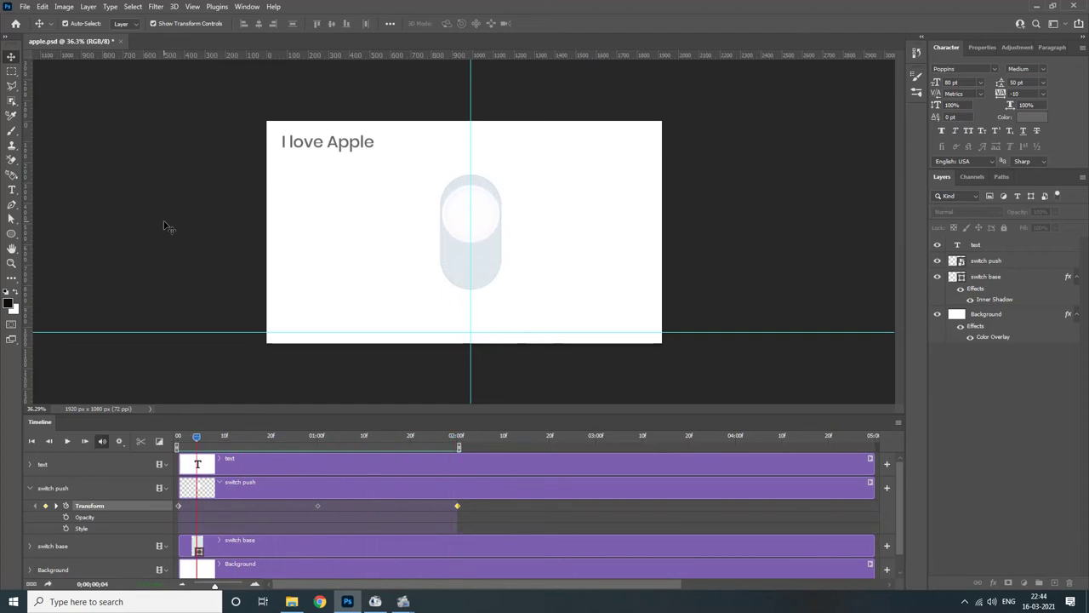
key(space)
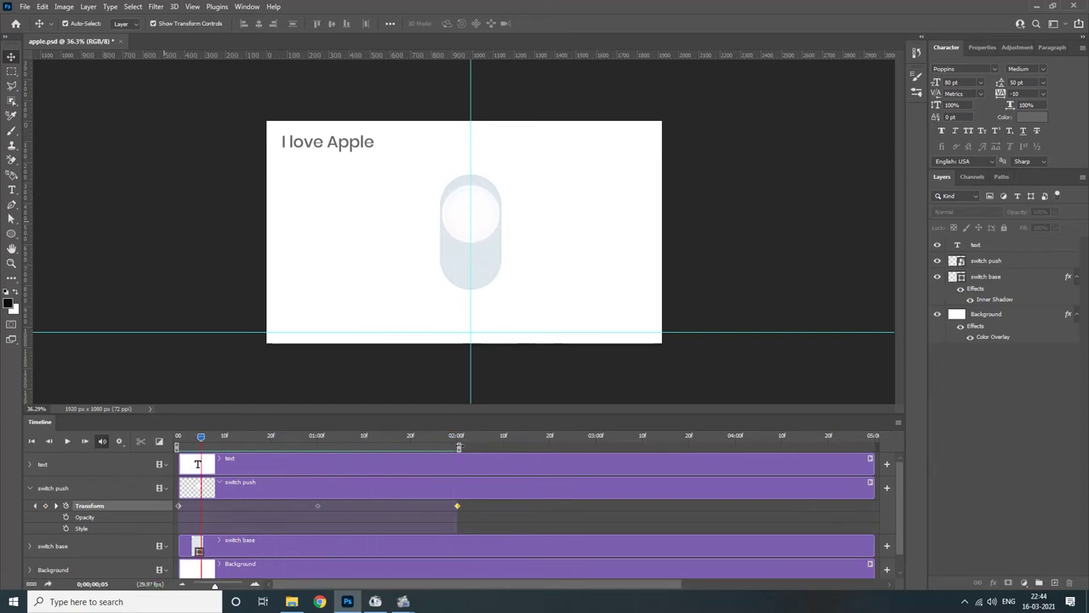
drag(458, 446, 737, 447)
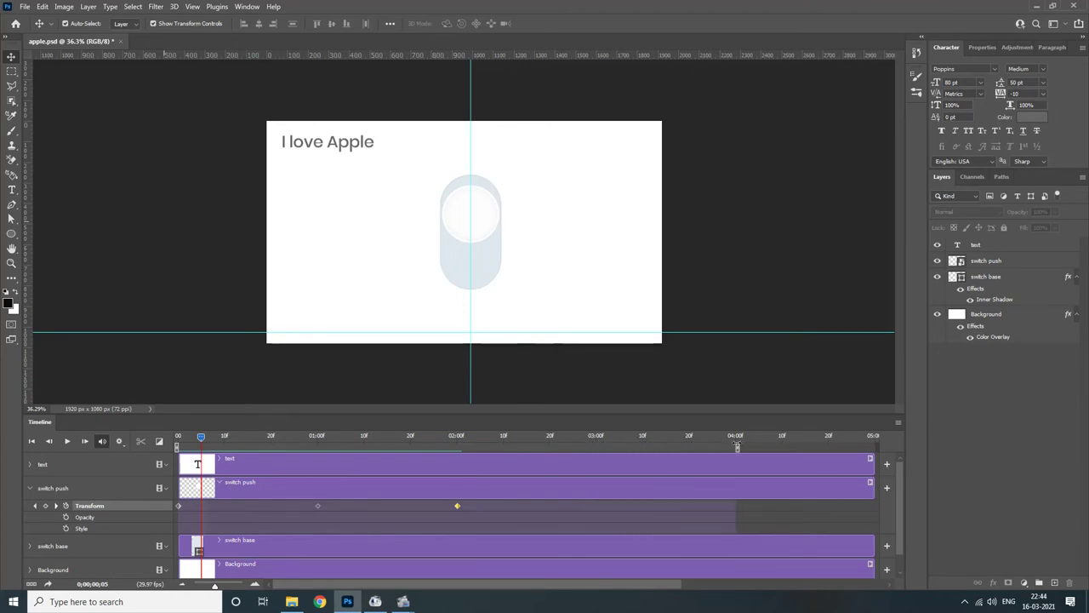
Step: Shift the knob's return keyframe to 04:00 and paste the 01:00 bottom-position keyframe at 02:00
drag(457, 505, 633, 510)
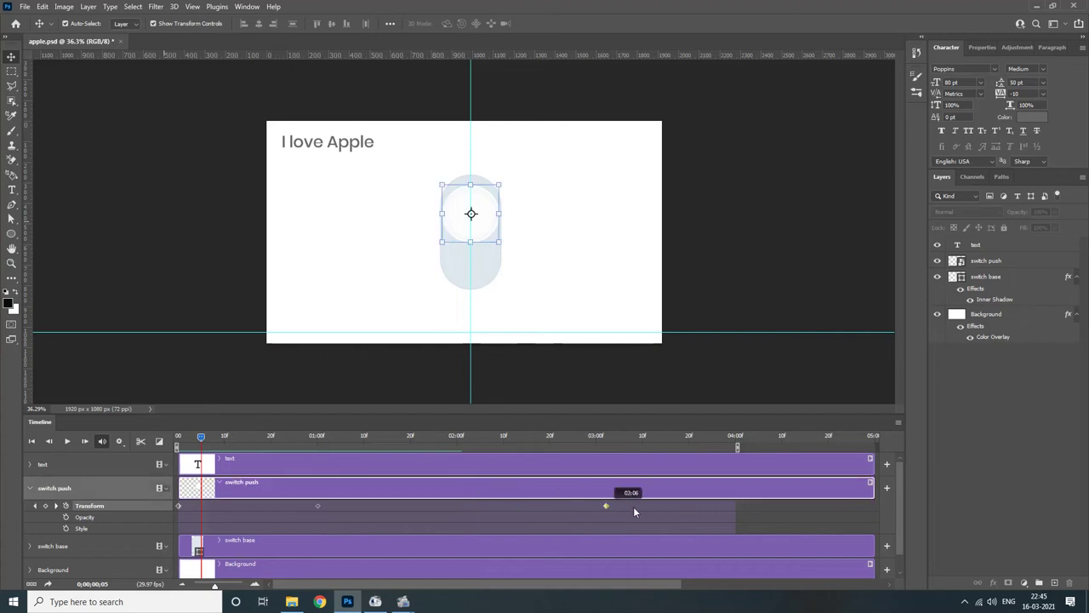
click(317, 506)
drag(200, 437, 457, 438)
key(ctrl+t)
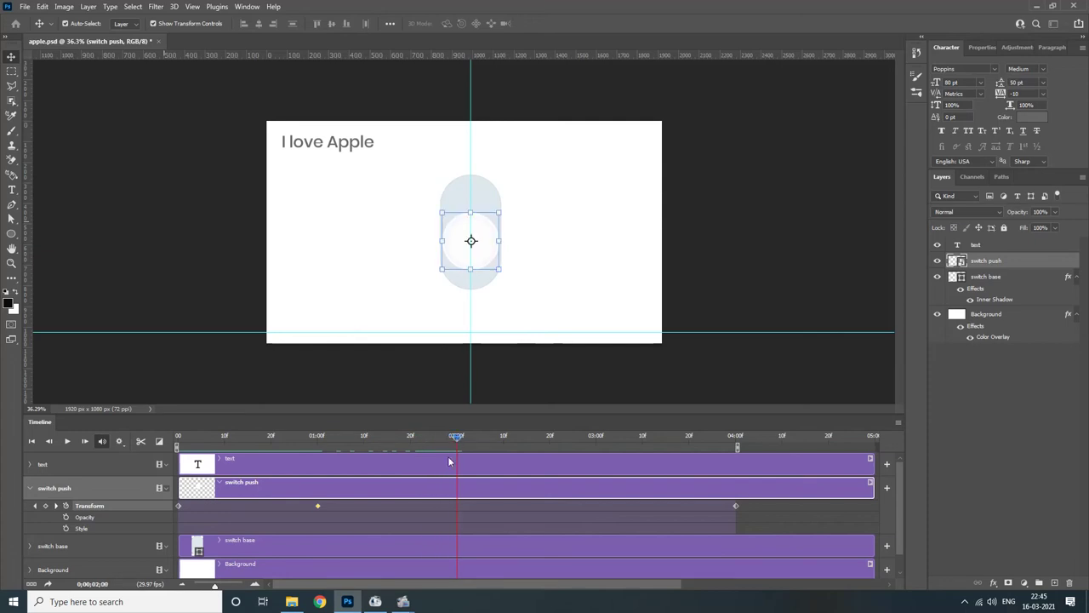
right_click(318, 508)
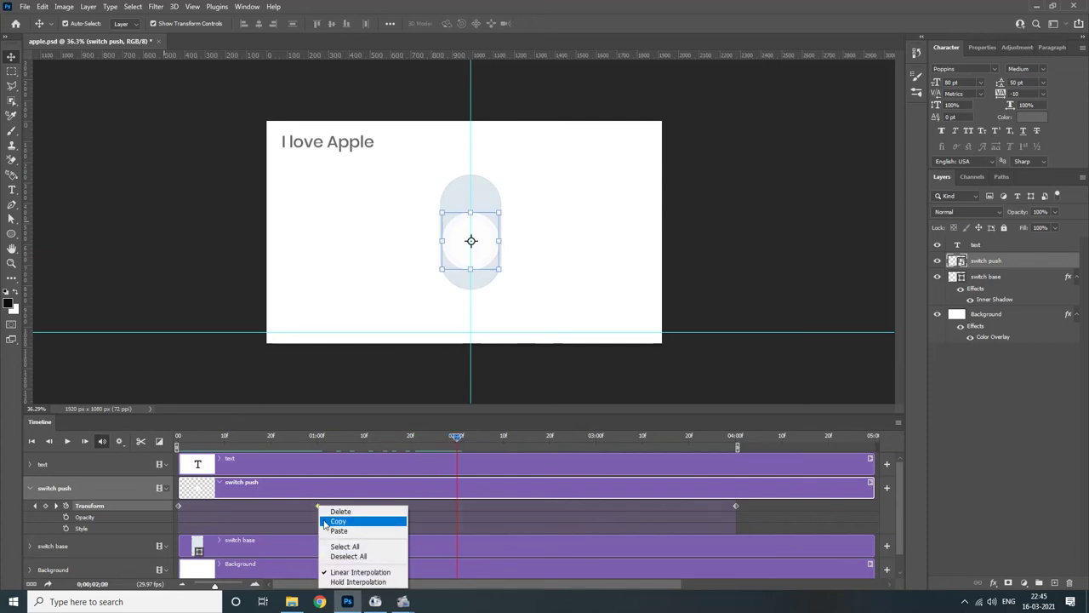
click(444, 517)
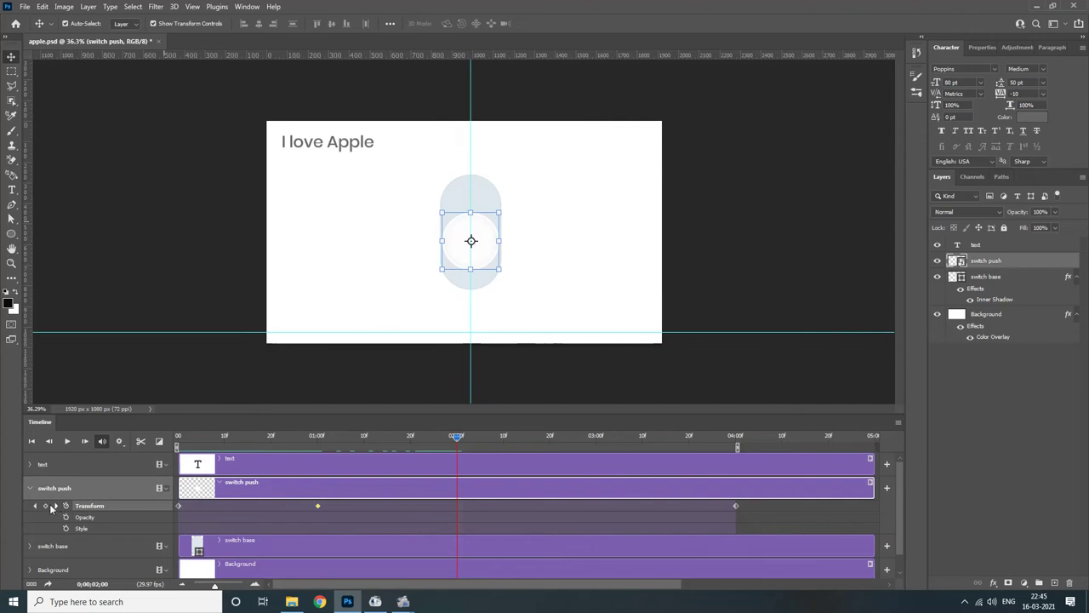
right_click(457, 505)
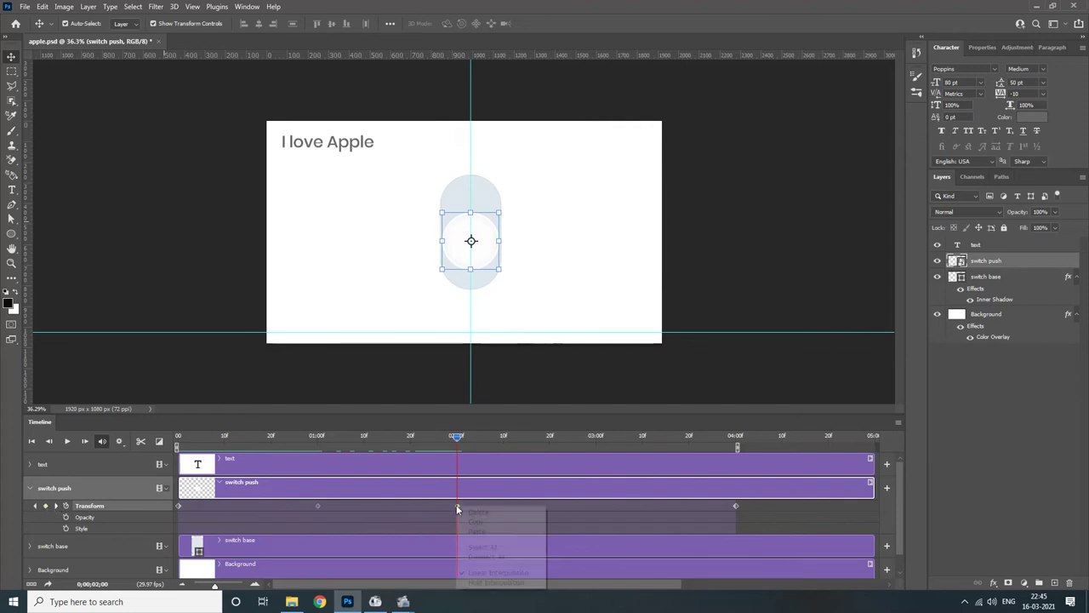
click(477, 531)
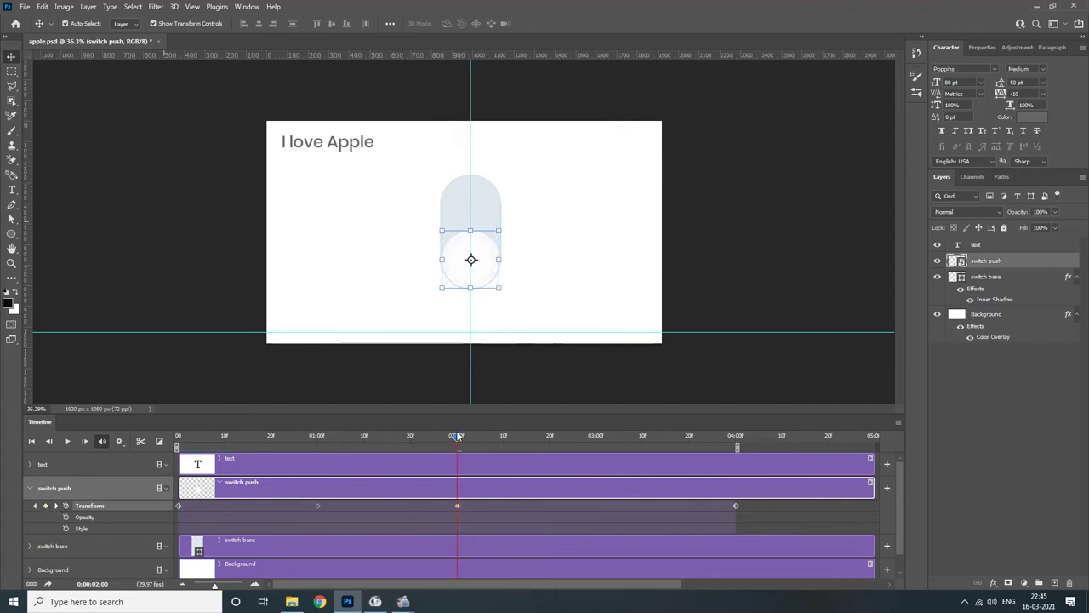
click(532, 394)
Step: Preview the animation, then move the knob's return keyframe from 04:00 to 03:00
drag(454, 441, 178, 441)
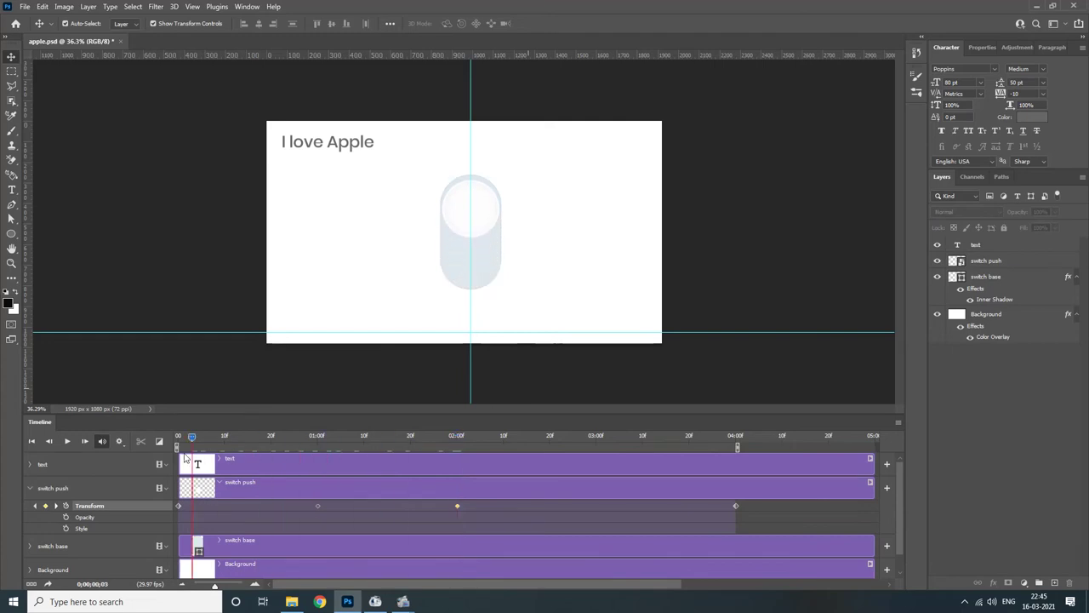
key(space)
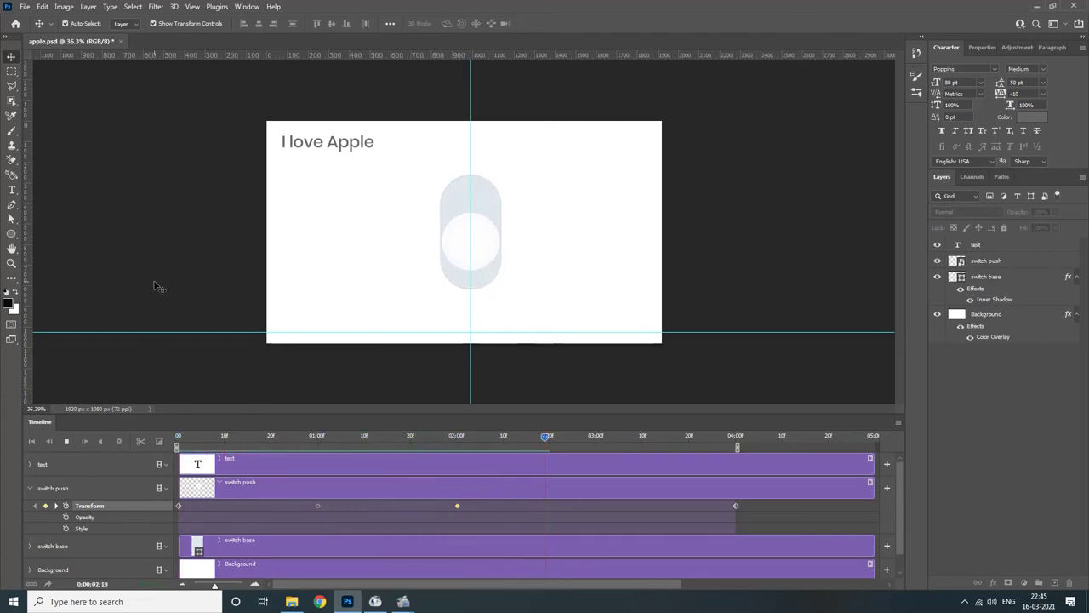
key(space)
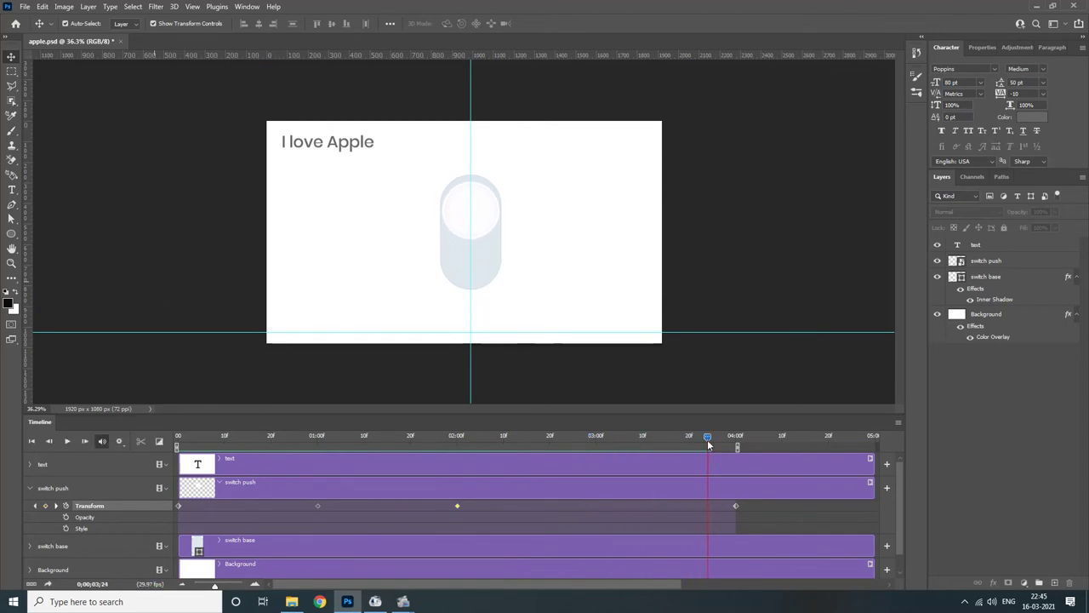
drag(708, 444, 598, 444)
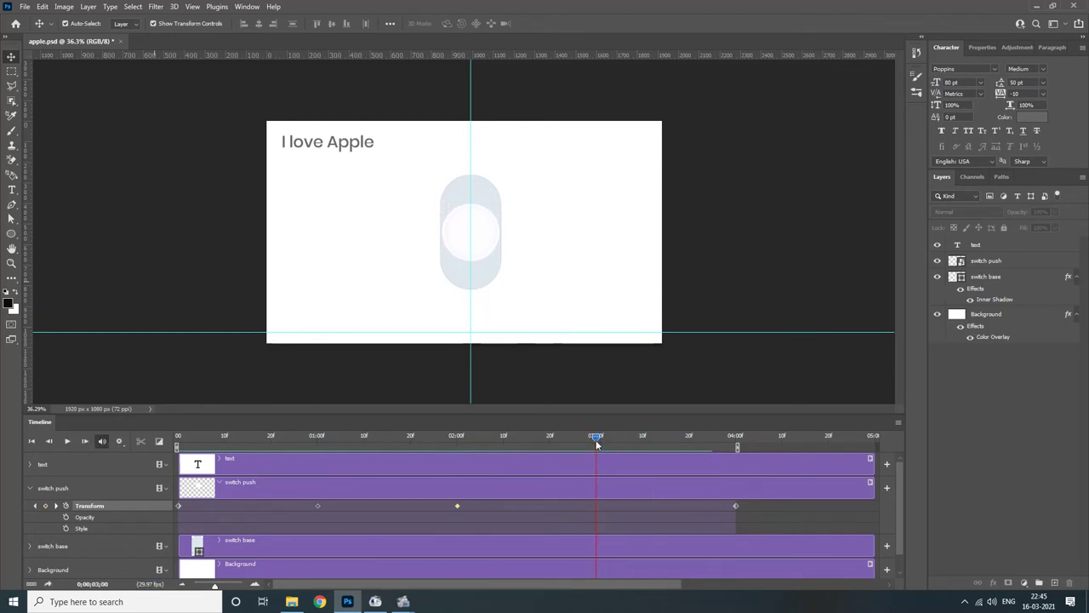
drag(736, 506, 599, 511)
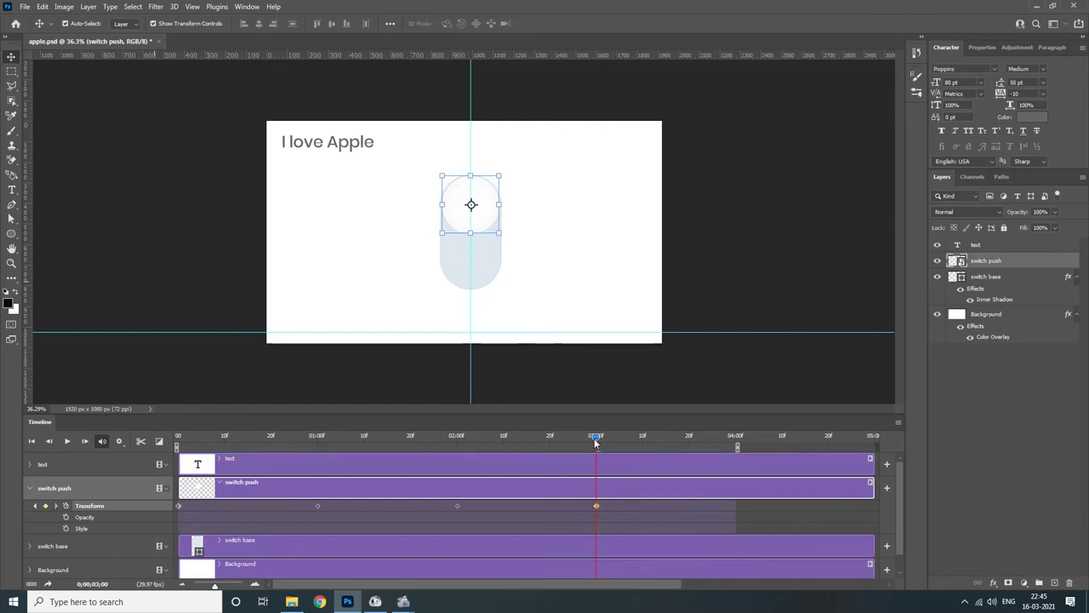
Step: Replay the animation from the start to confirm the knob's timing
drag(594, 438, 178, 440)
key(space)
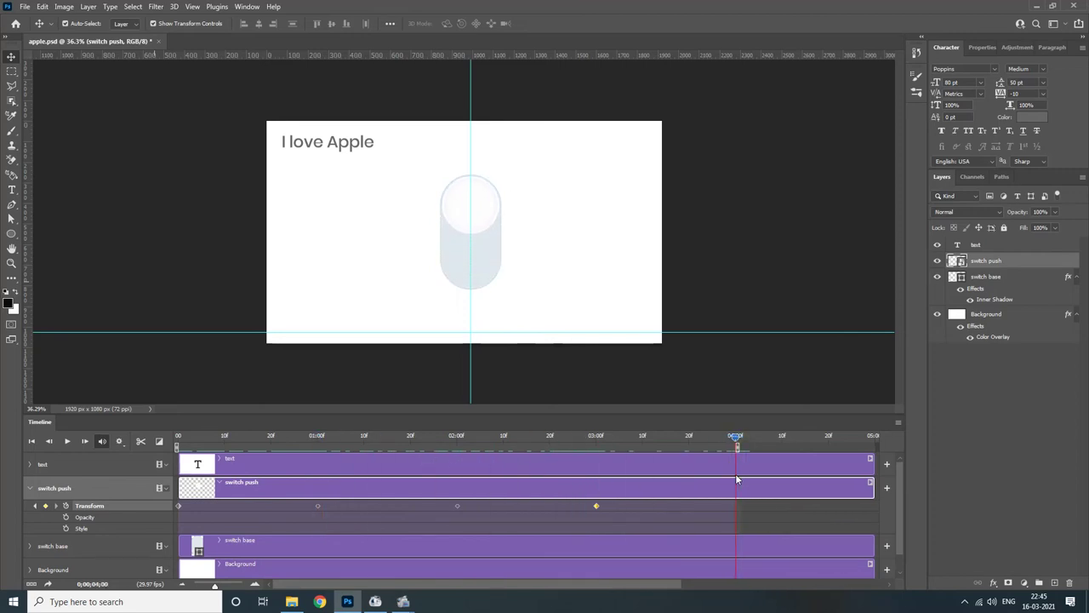
key(space)
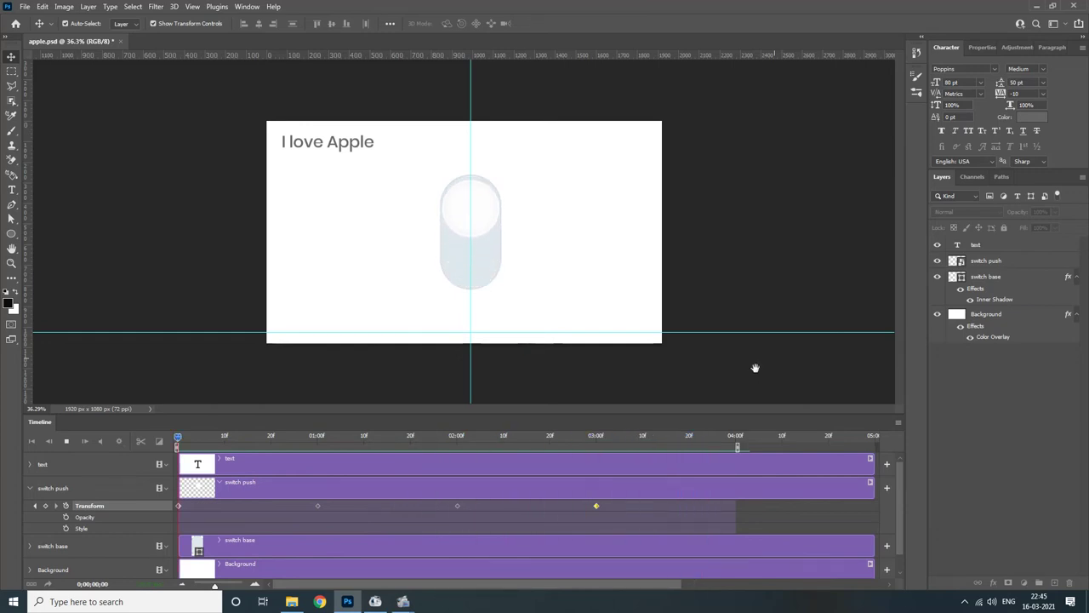
Step: Stop playback at the 01:00 mark and select the Background layer
click(187, 437)
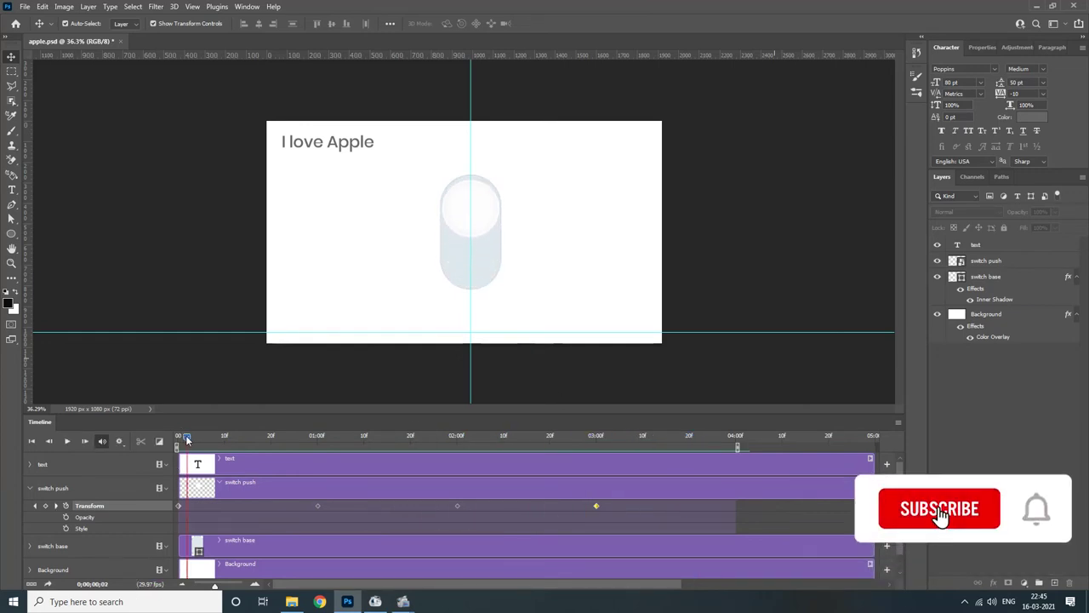
drag(188, 440, 317, 439)
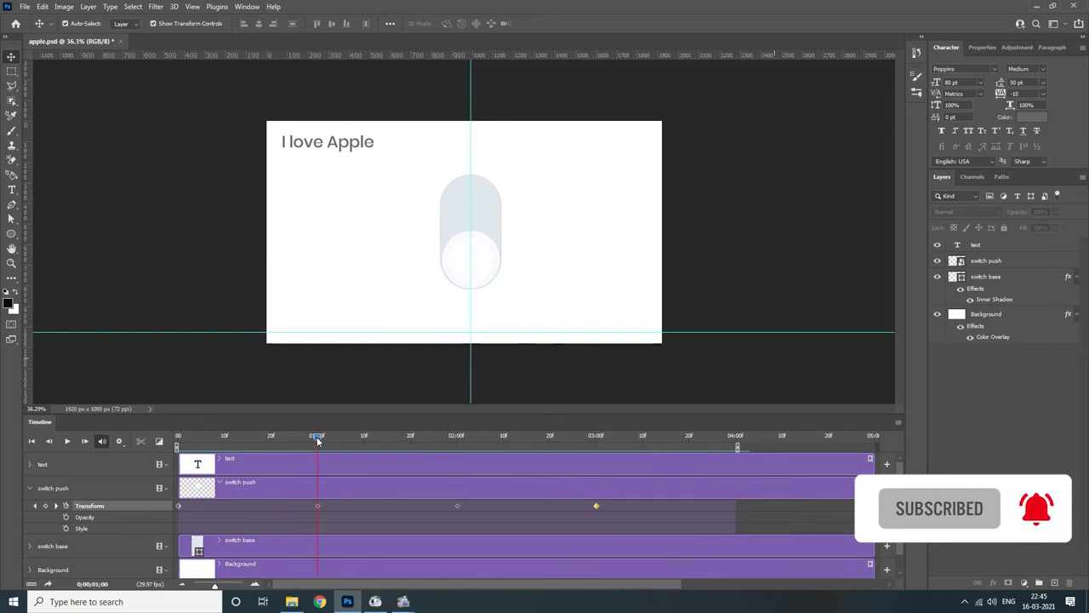
click(317, 505)
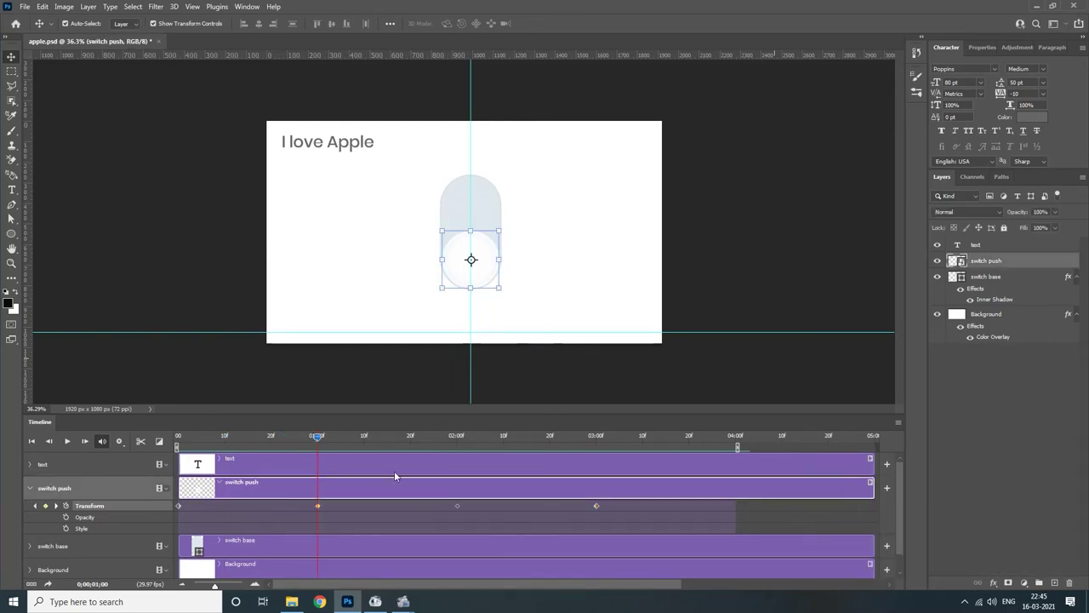
click(1019, 324)
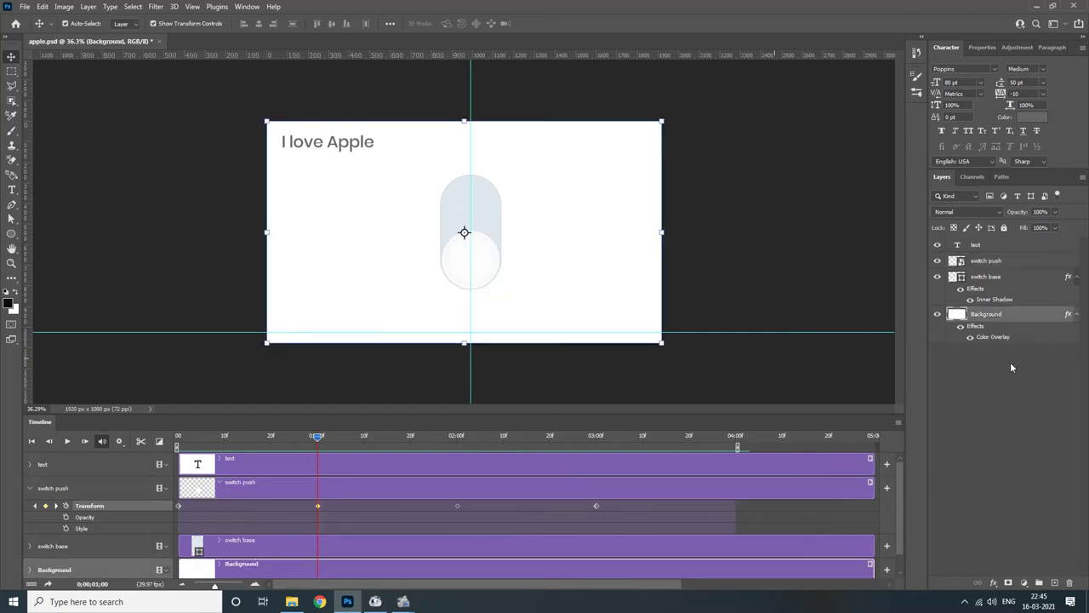
Step: Expand the Background track, set a Style keyframe at frame 0, and move to 01:00
scroll(276, 500, down, 1)
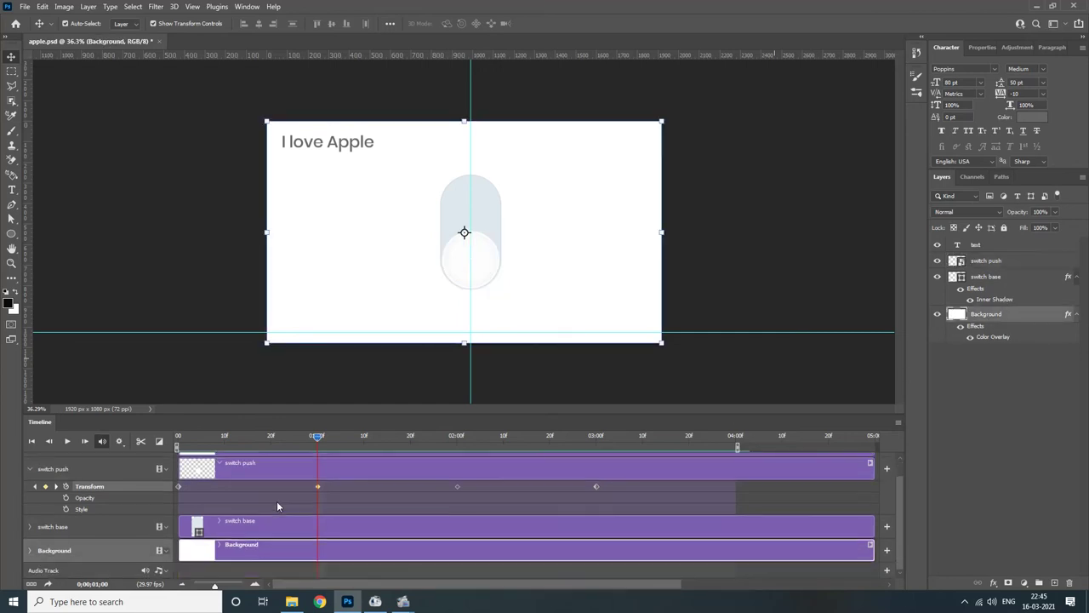
click(219, 548)
scroll(315, 486, down, 2)
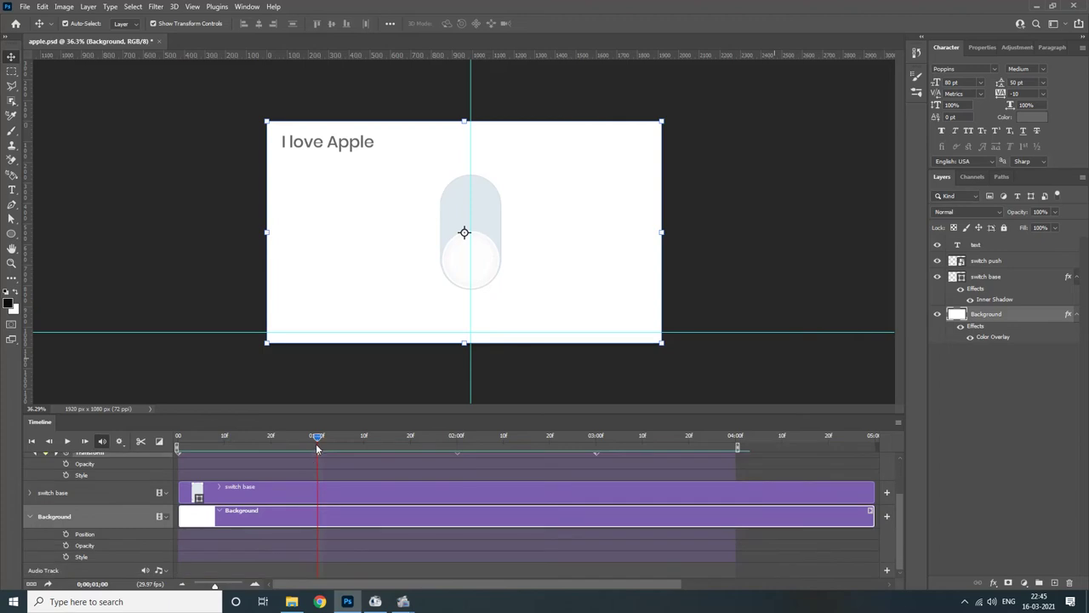
drag(317, 440, 179, 448)
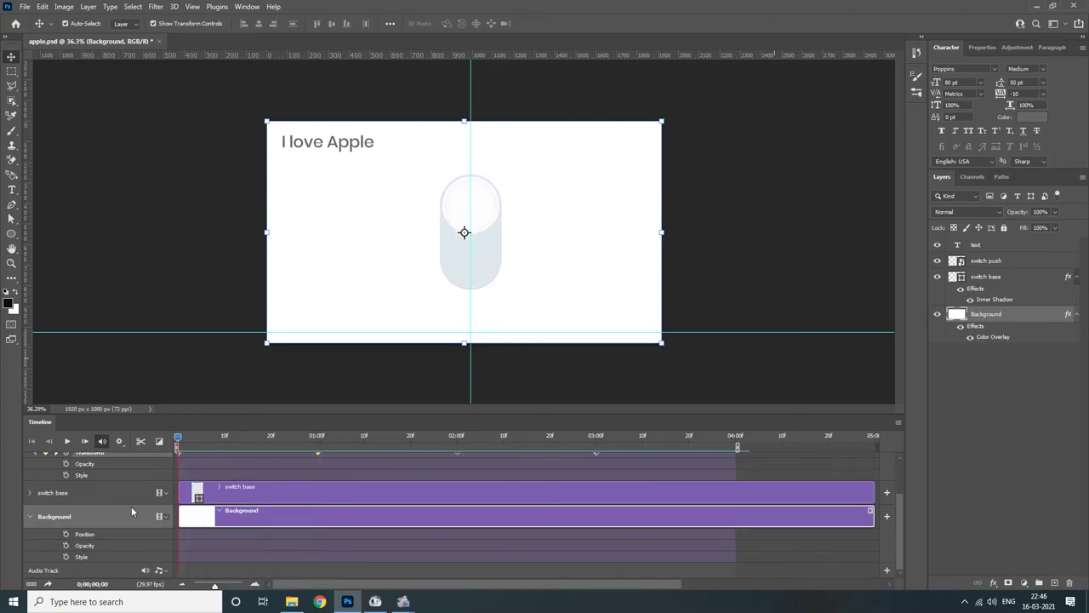
click(66, 558)
drag(178, 441, 318, 443)
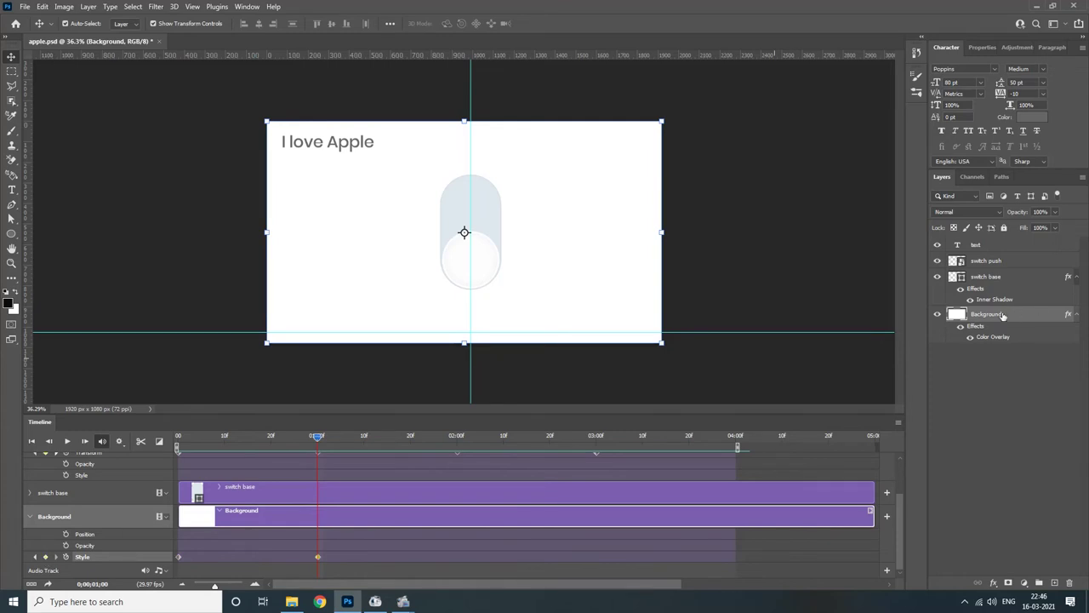
Step: Change the Background's Color Overlay at 01:00 to very dark navy #03081f
double_click(987, 337)
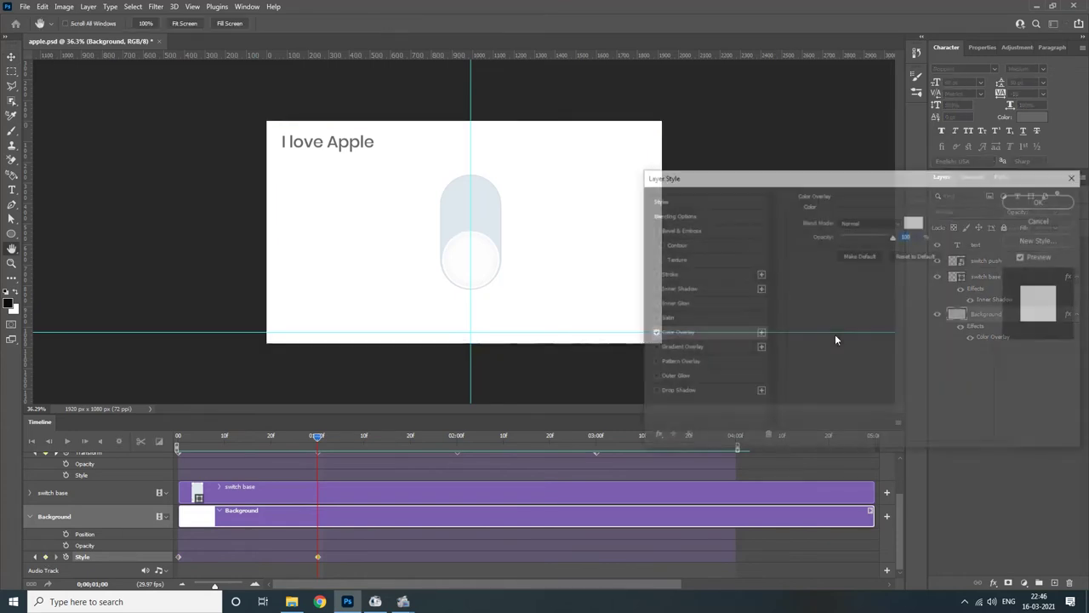
drag(809, 182, 875, 179)
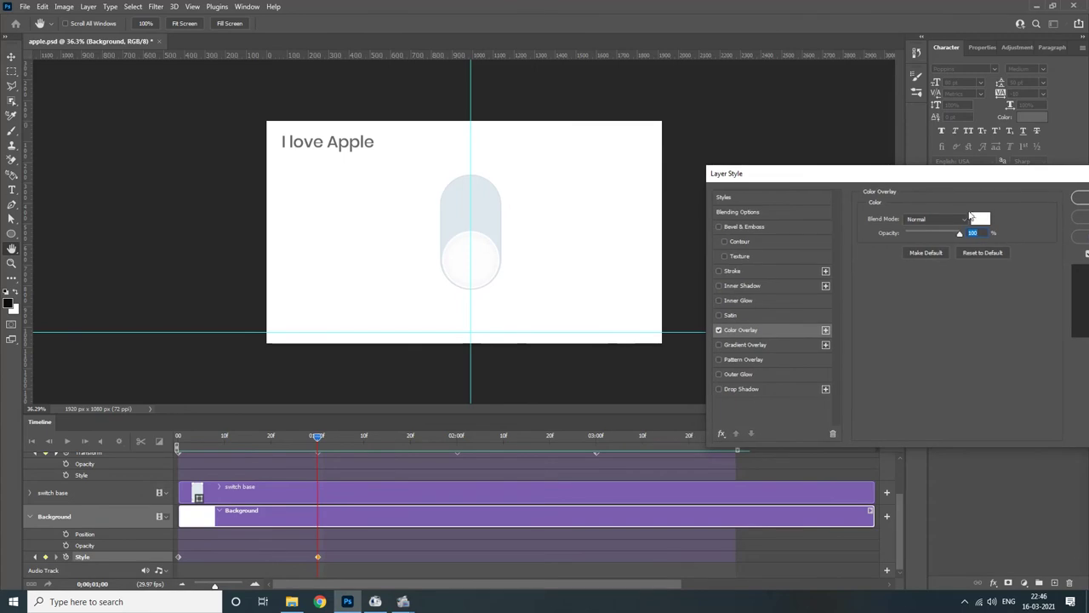
click(980, 220)
click(496, 206)
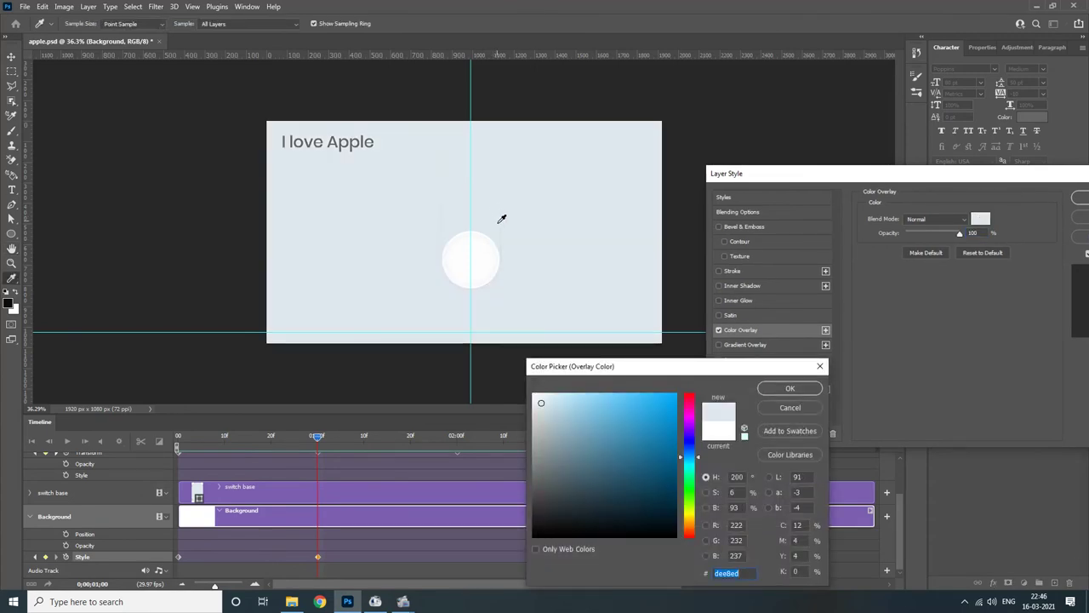
click(606, 425)
mouse_move(607, 424)
mouse_down()
mouse_move(653, 464)
mouse_move(671, 508)
mouse_up()
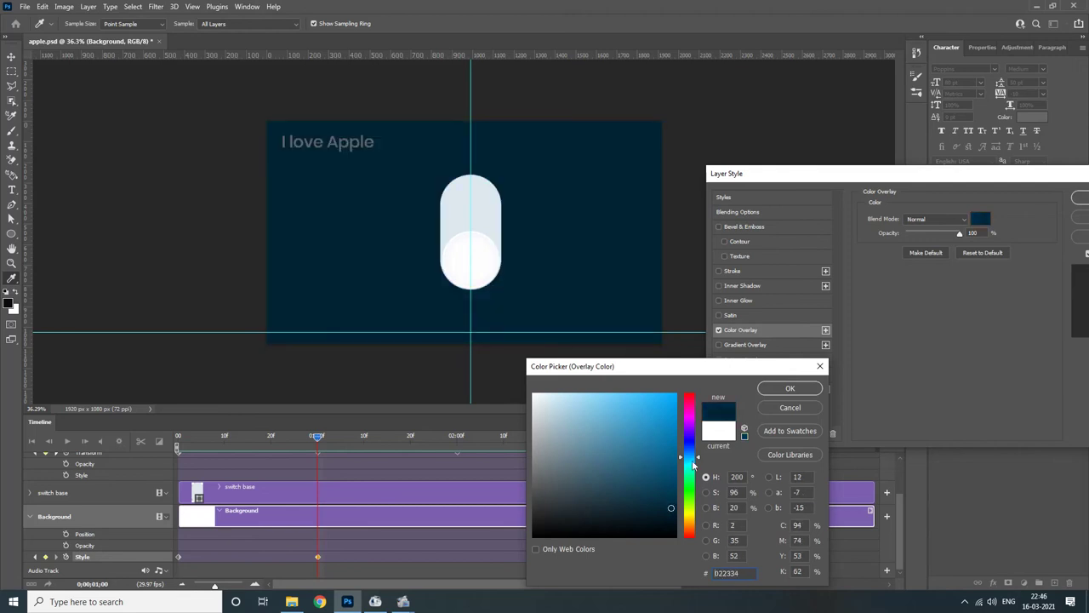
drag(691, 460, 691, 442)
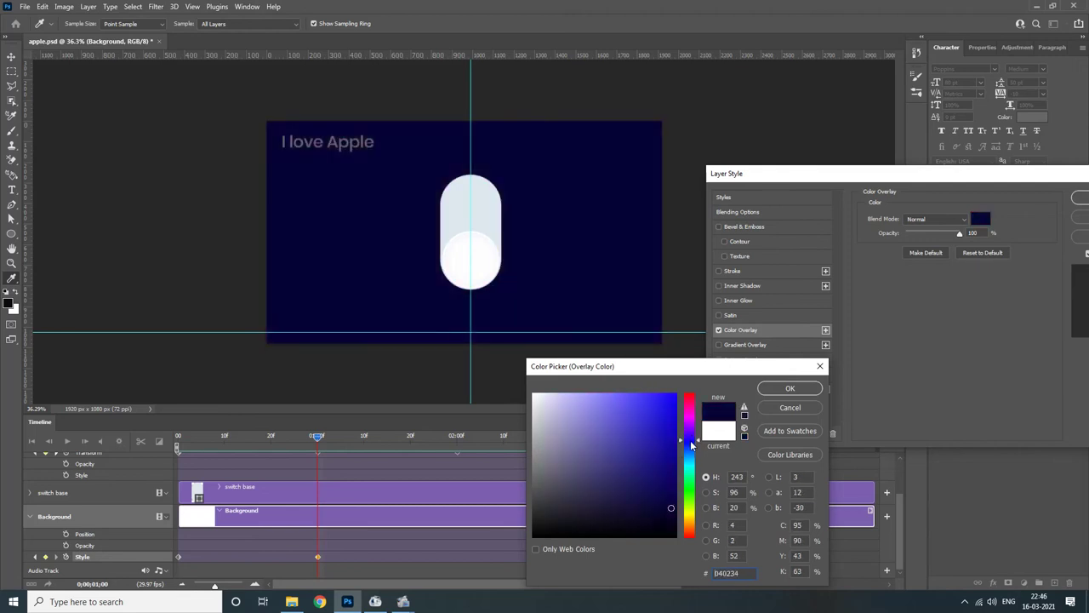
drag(669, 506, 662, 521)
click(790, 388)
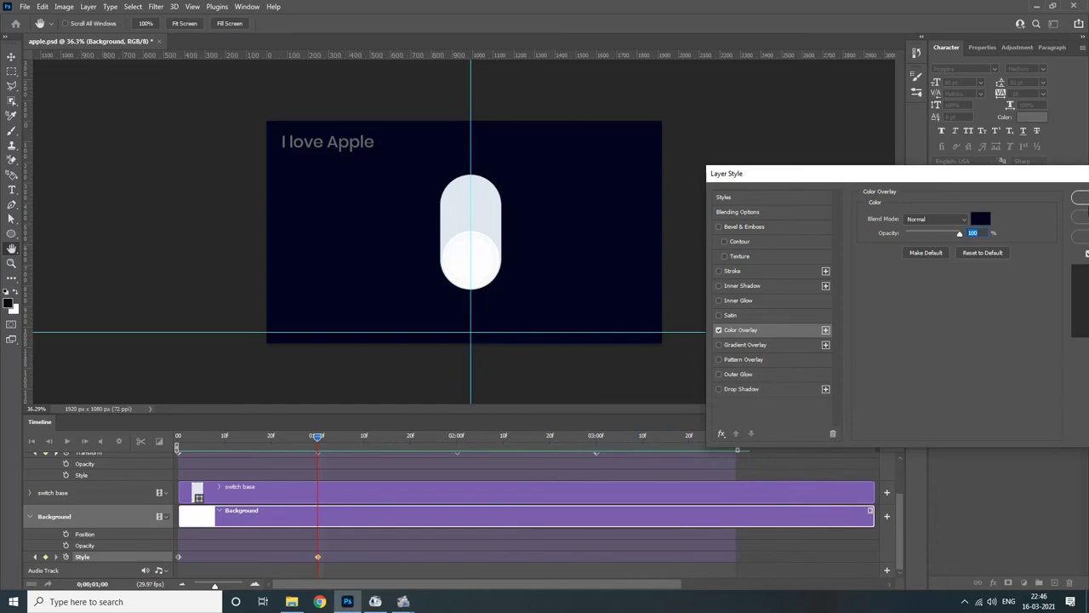
click(1081, 197)
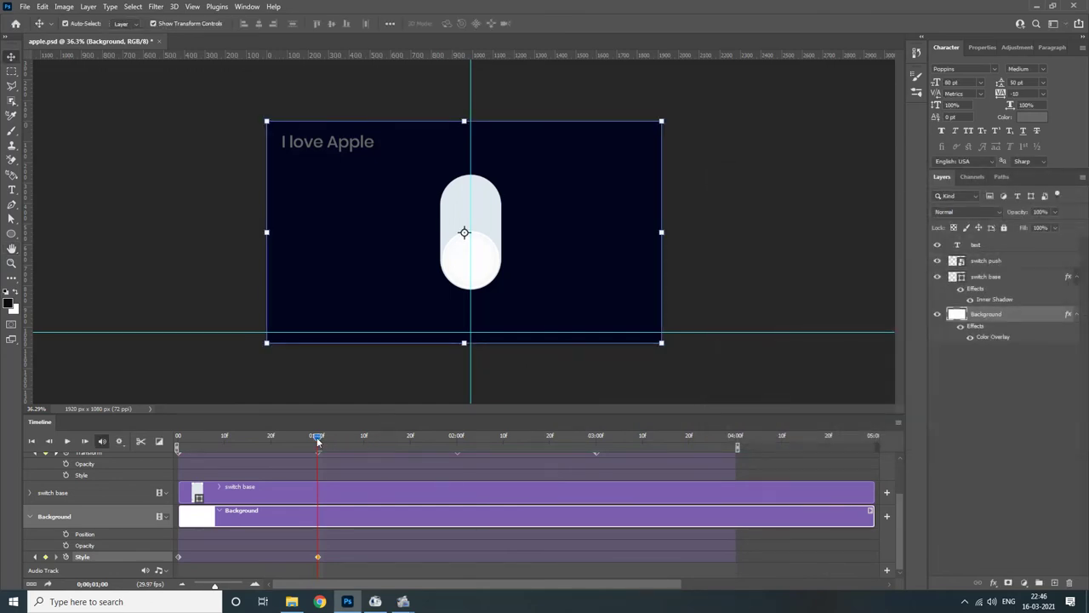
Step: Copy the dark navy 01:00 Style keyframe and paste it at 02:00
mouse_move(318, 441)
mouse_down()
mouse_move(211, 457)
mouse_move(308, 468)
mouse_move(353, 460)
mouse_up()
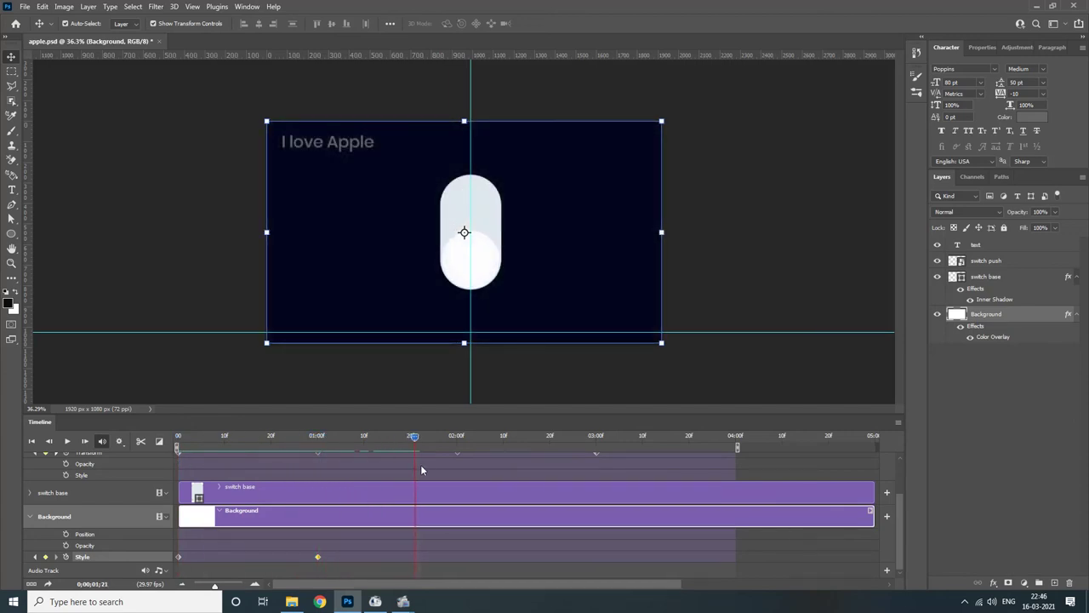
drag(421, 470, 457, 474)
right_click(316, 556)
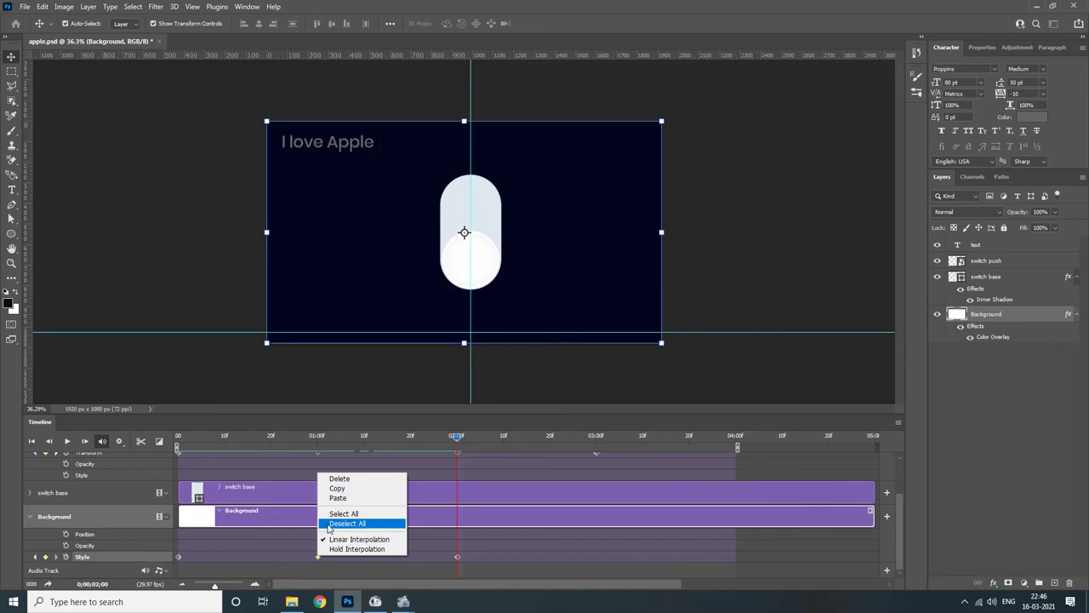
click(349, 487)
right_click(456, 554)
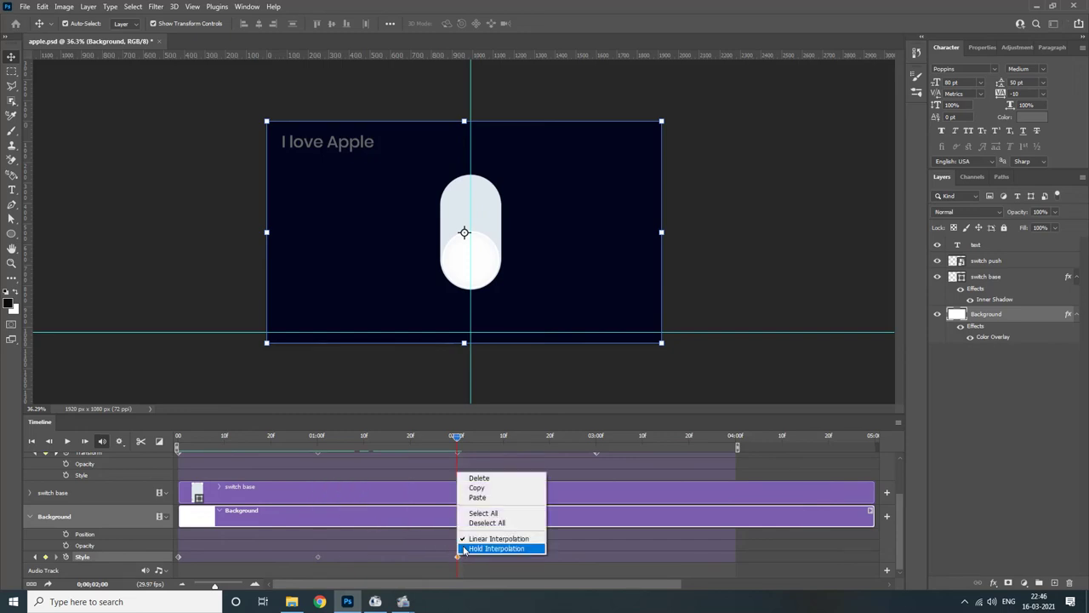
click(479, 499)
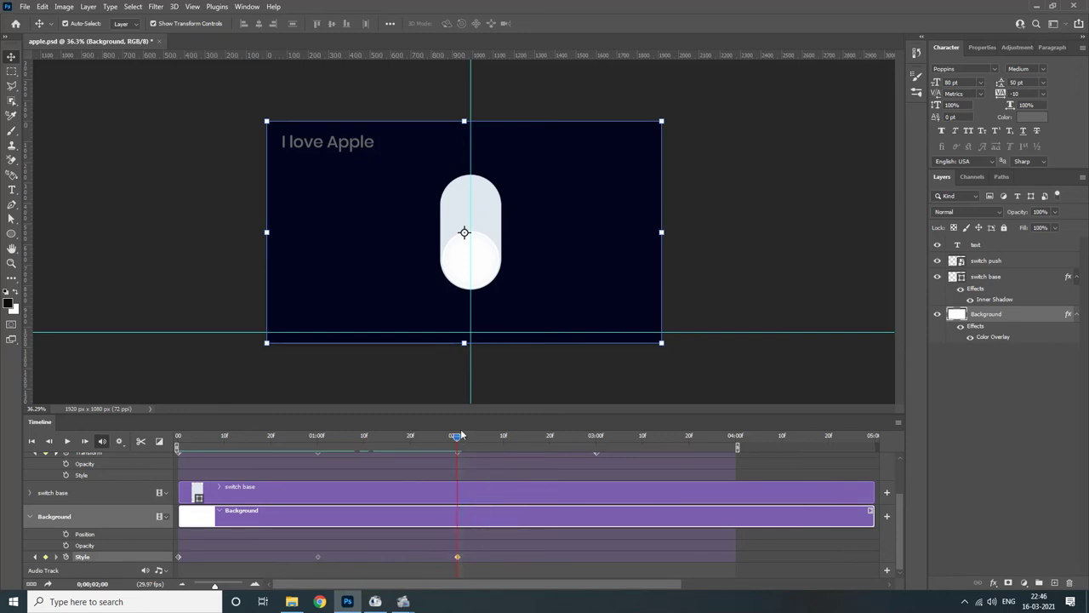
Step: Copy the white starting Style keyframe and paste it at 03:00
drag(457, 439, 595, 439)
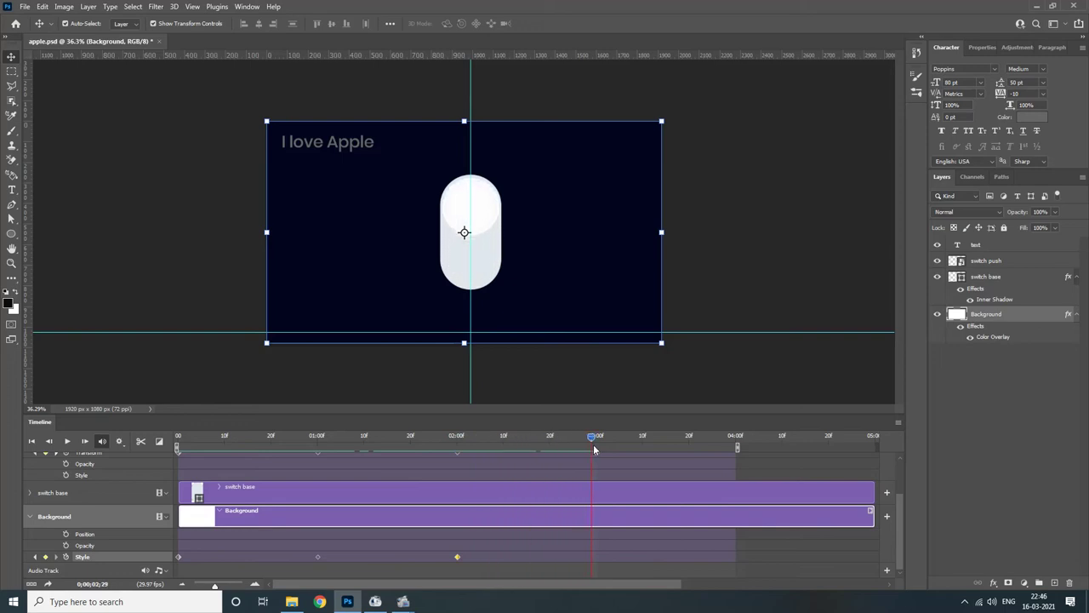
right_click(179, 557)
click(199, 489)
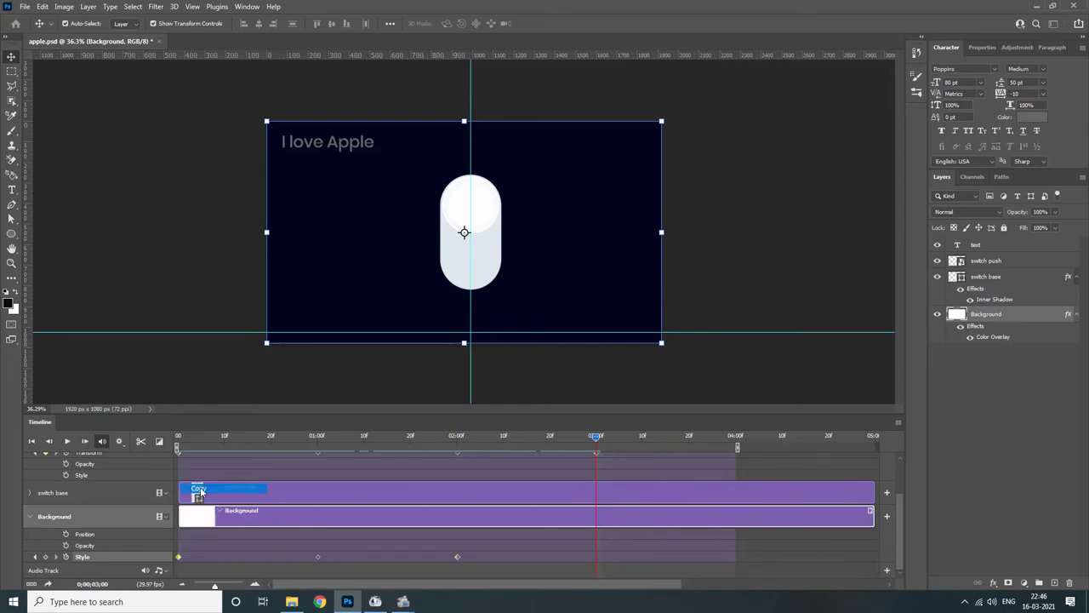
mouse_move(596, 436)
mouse_down()
mouse_move(209, 438)
mouse_move(178, 449)
mouse_up()
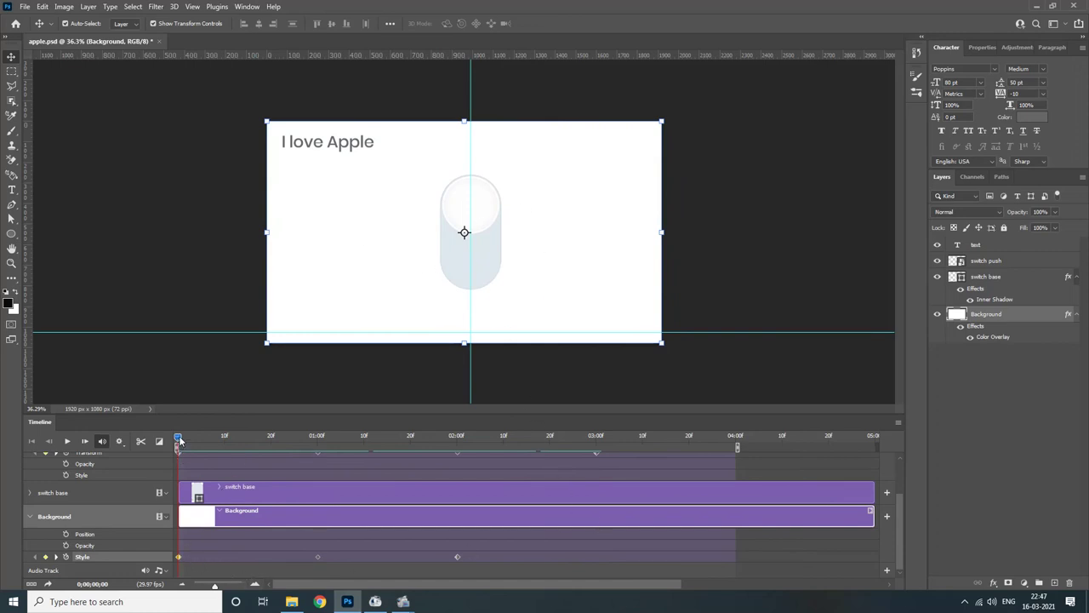
drag(179, 438, 596, 441)
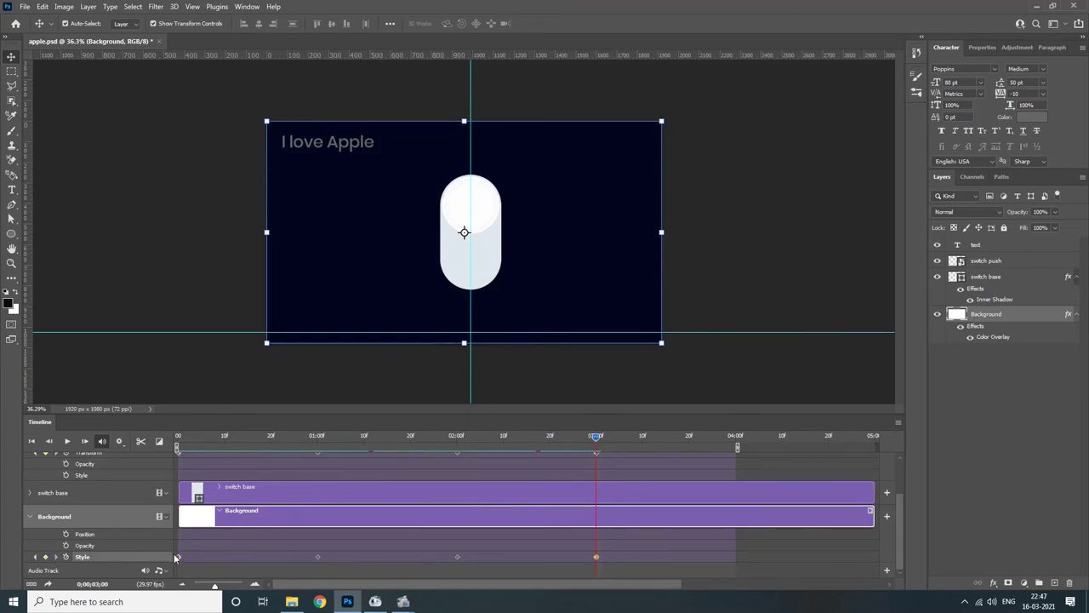
right_click(178, 556)
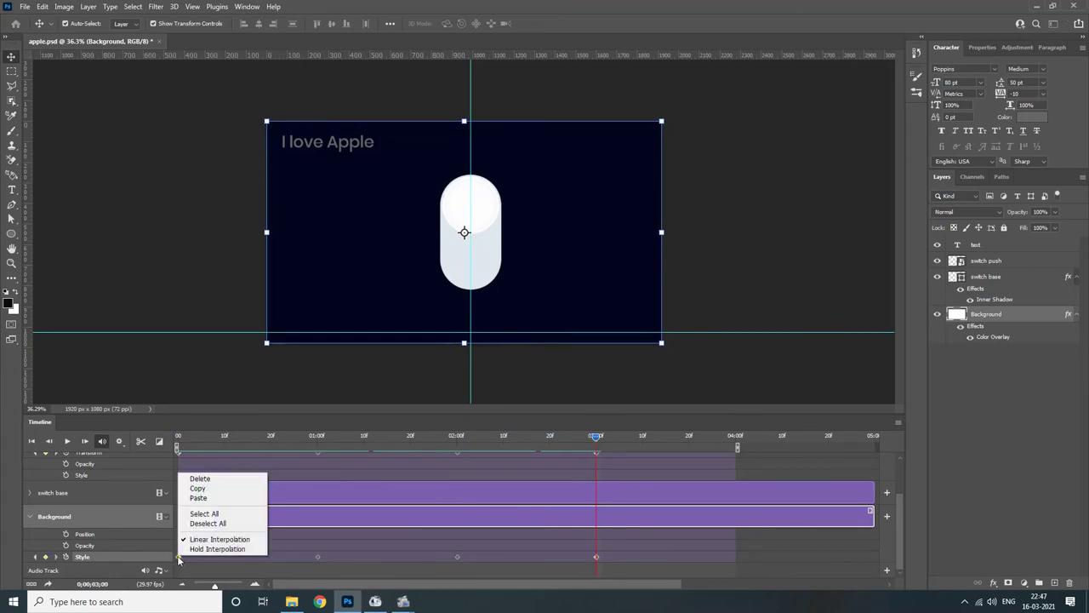
click(213, 487)
right_click(596, 555)
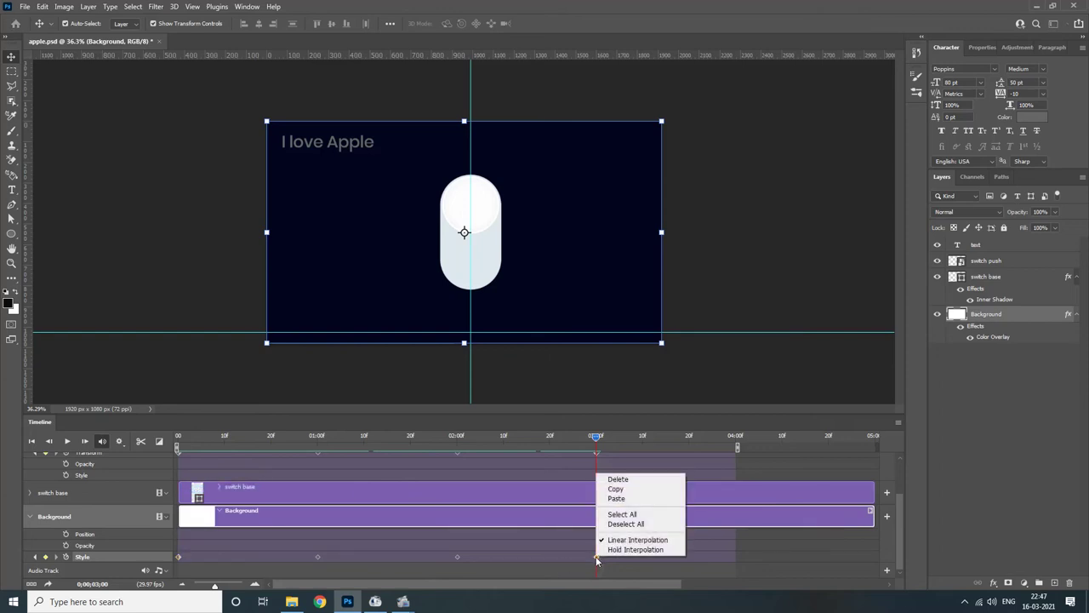
click(615, 498)
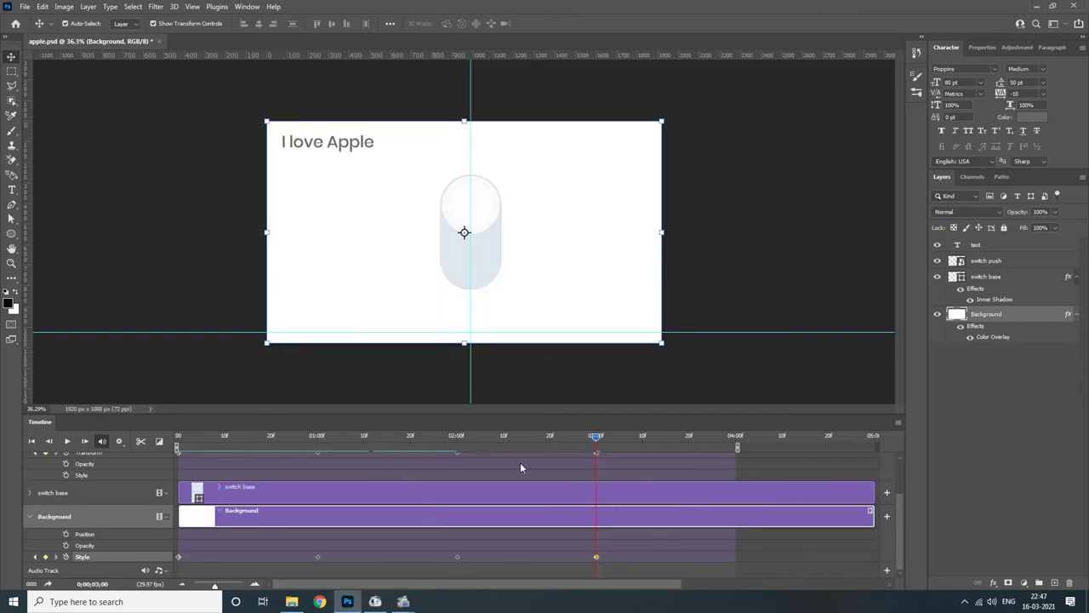
Step: Play the animation from the start to check the navy fade and return to white
click(711, 265)
drag(596, 439, 420, 449)
mouse_move(345, 448)
mouse_down()
mouse_move(237, 424)
mouse_move(160, 424)
mouse_up()
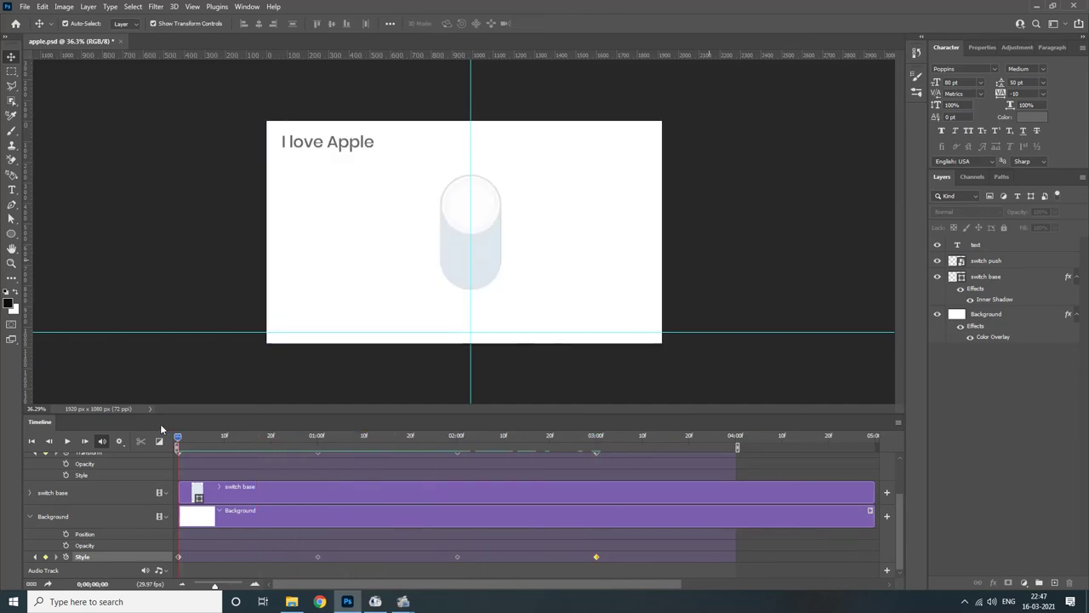
key(space)
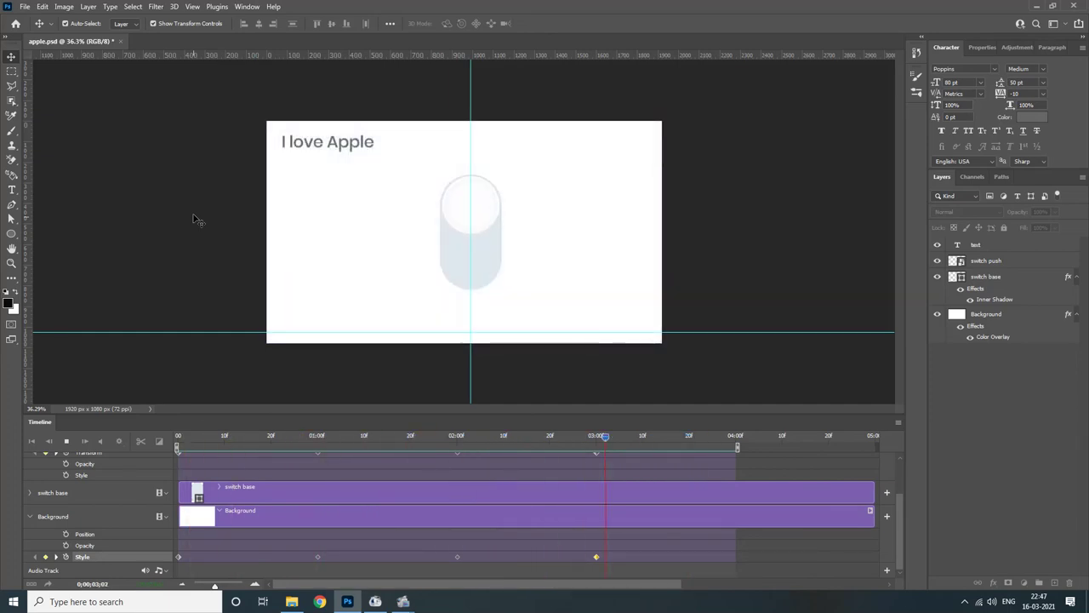
key(space)
mouse_move(642, 438)
mouse_down()
mouse_move(740, 444)
mouse_move(188, 390)
mouse_up()
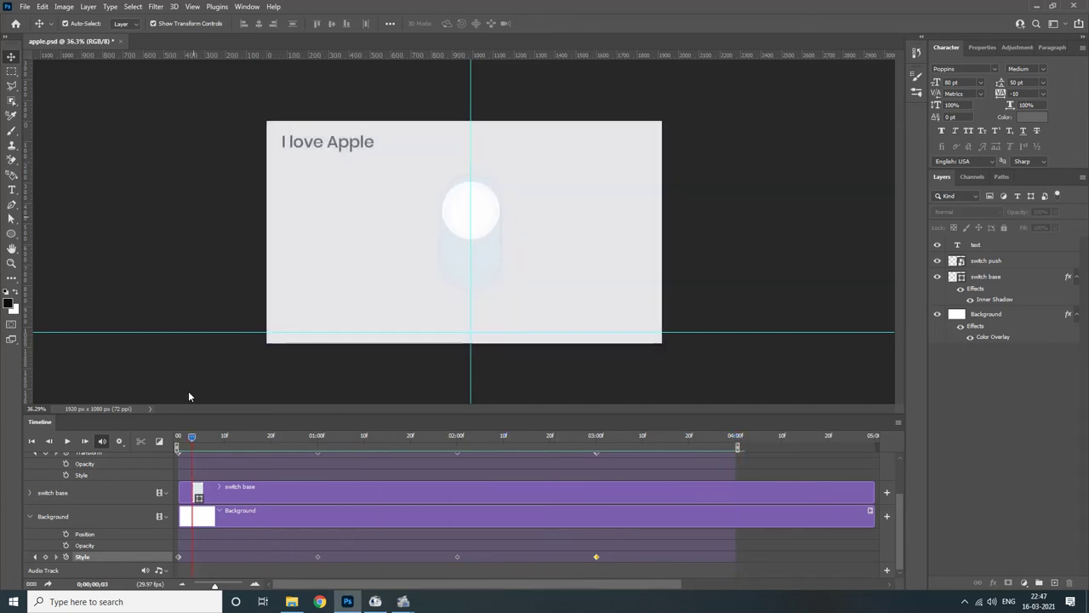
click(331, 143)
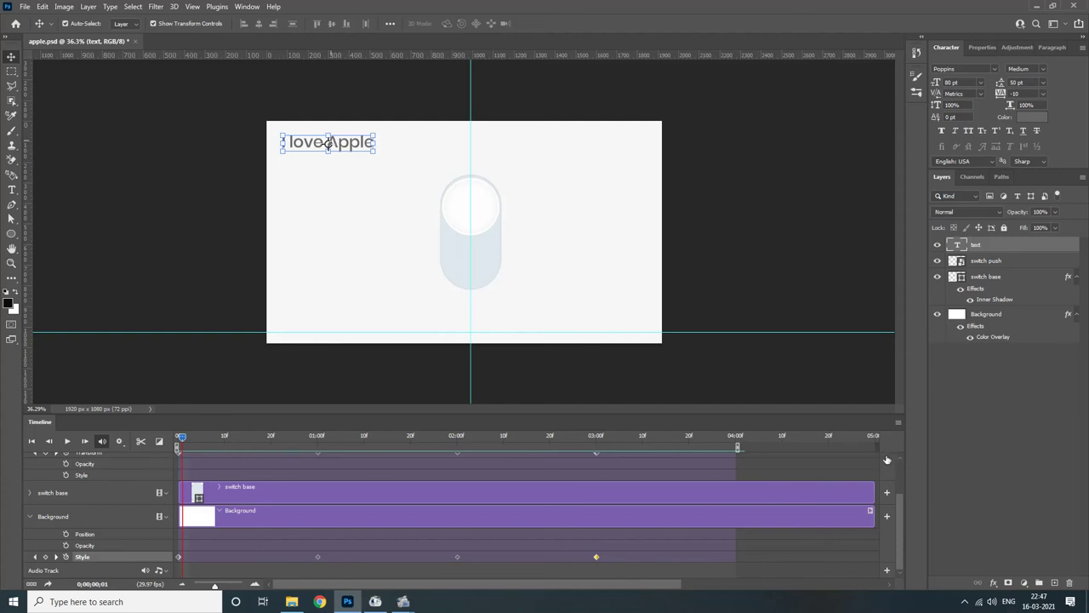
Step: Expand the caption's timeline track and set a Style keyframe at frame 0
drag(899, 501, 898, 468)
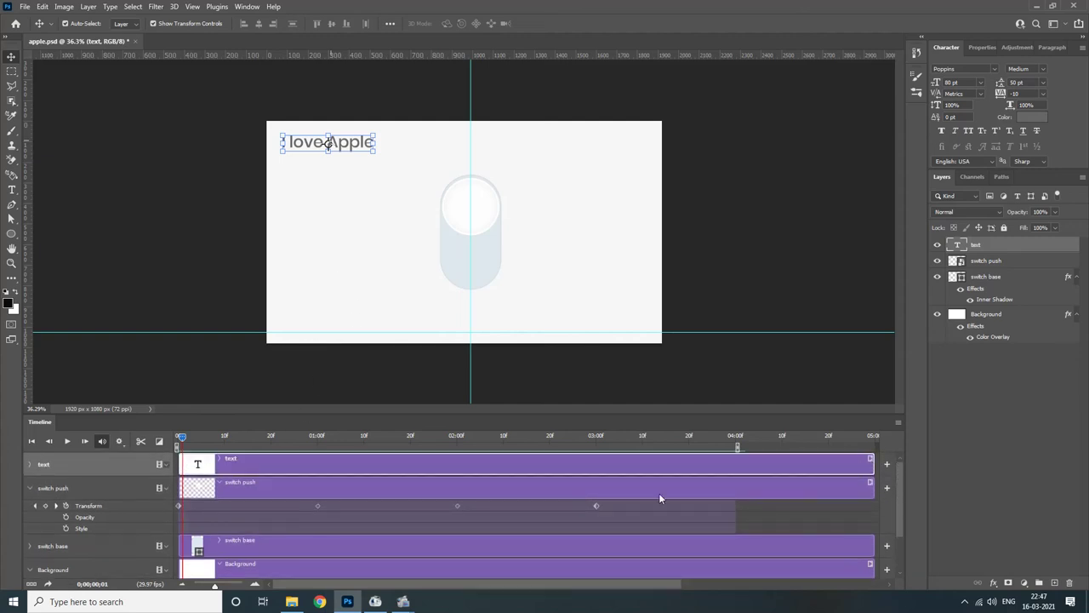
click(221, 460)
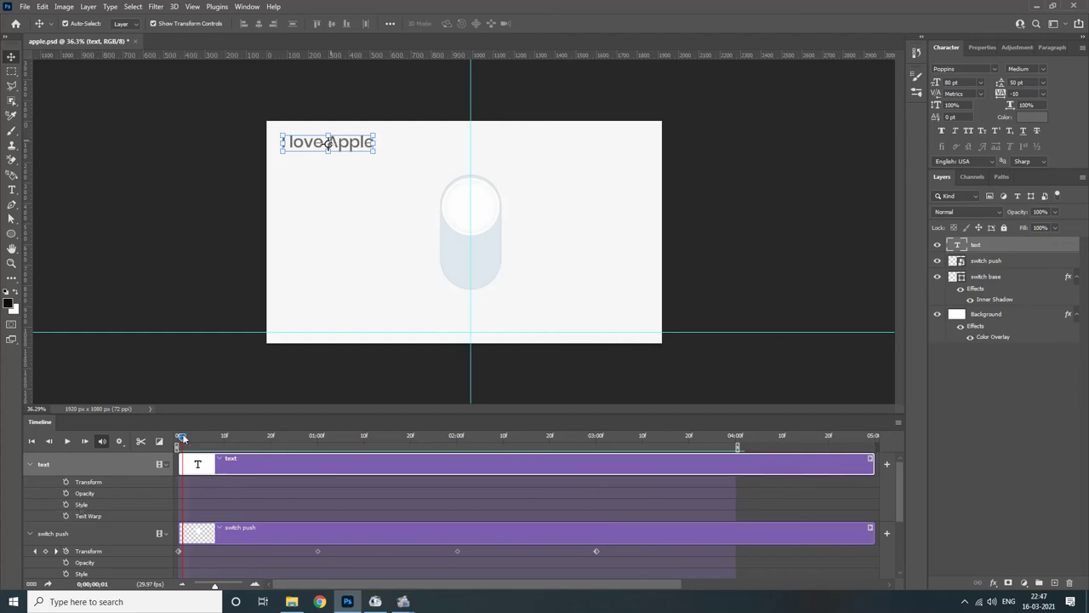
drag(182, 438, 177, 437)
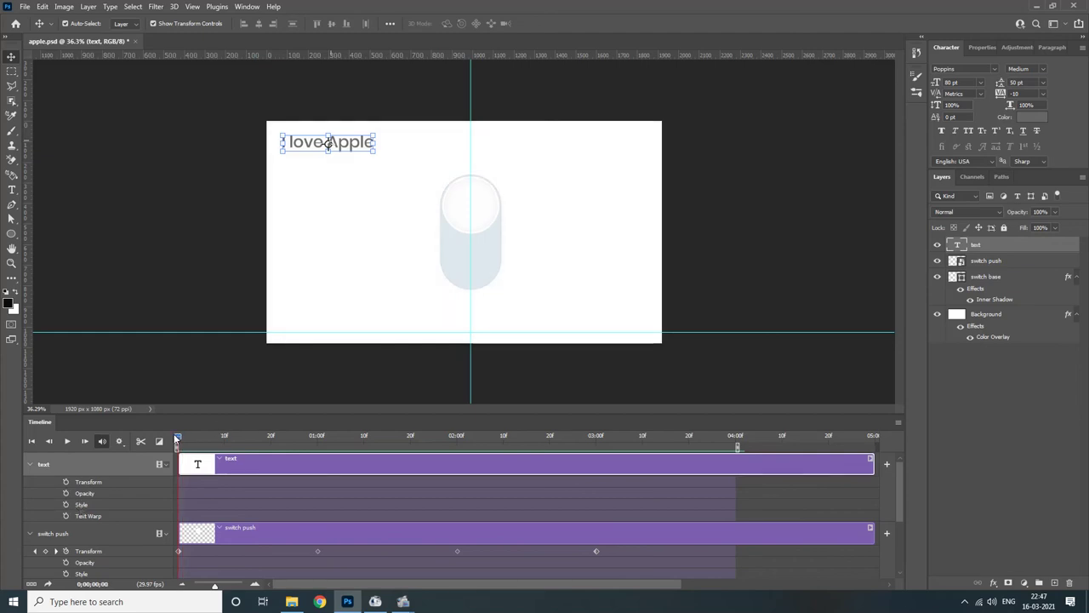
click(67, 505)
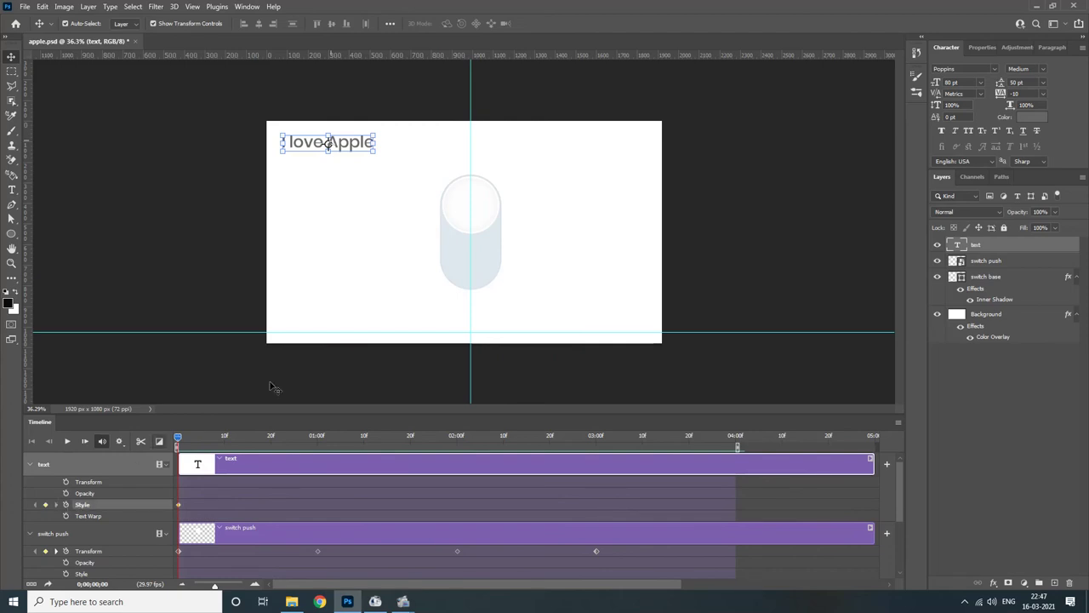
Step: Give the 'I love Apple' text a black 000000 Color Overlay
double_click(1023, 249)
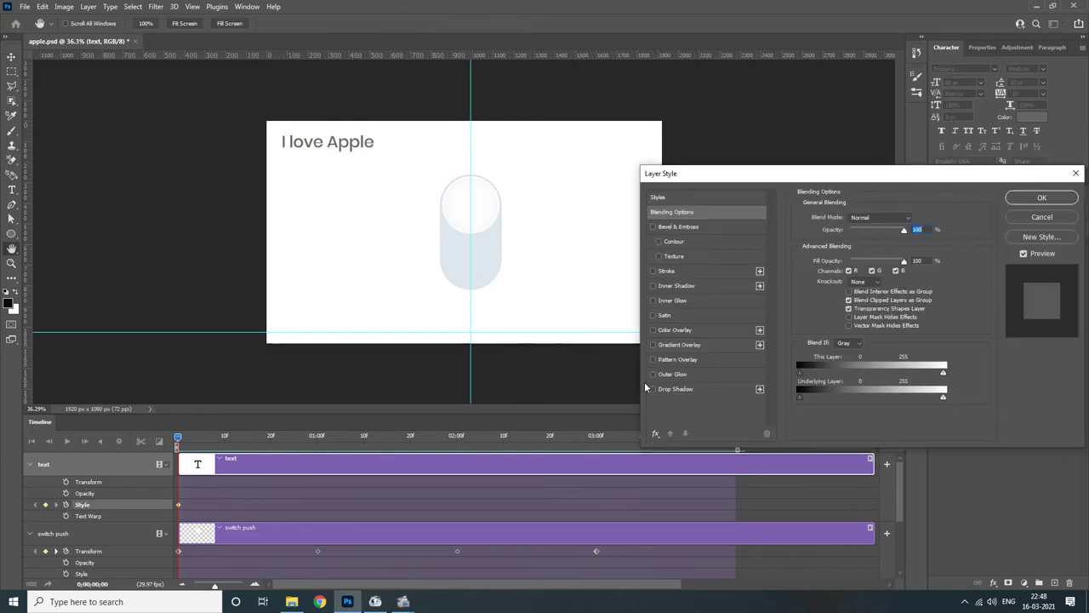
click(673, 330)
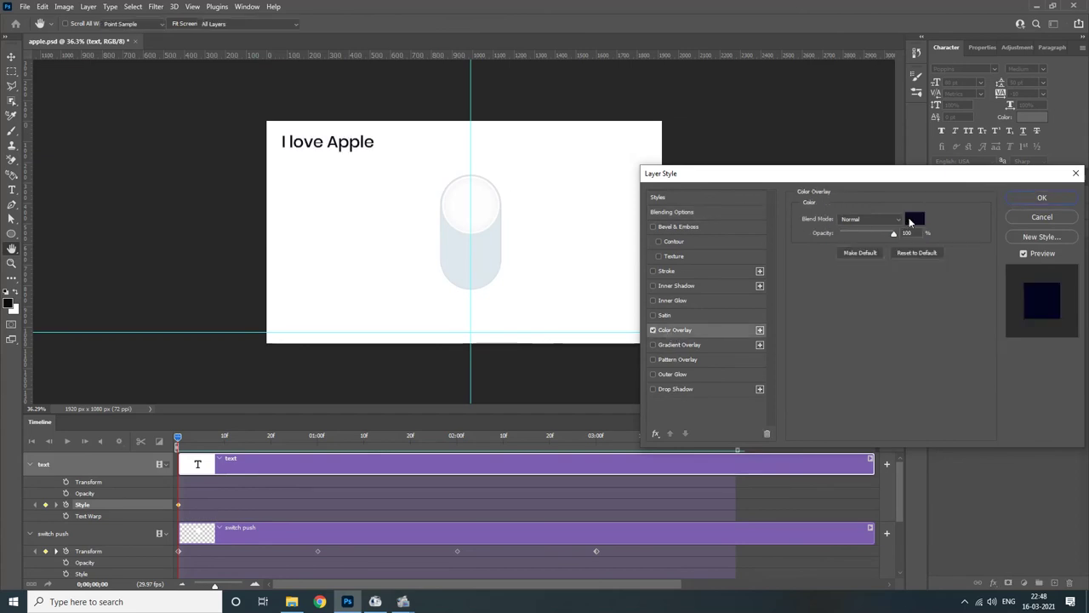
click(914, 220)
drag(659, 517, 534, 537)
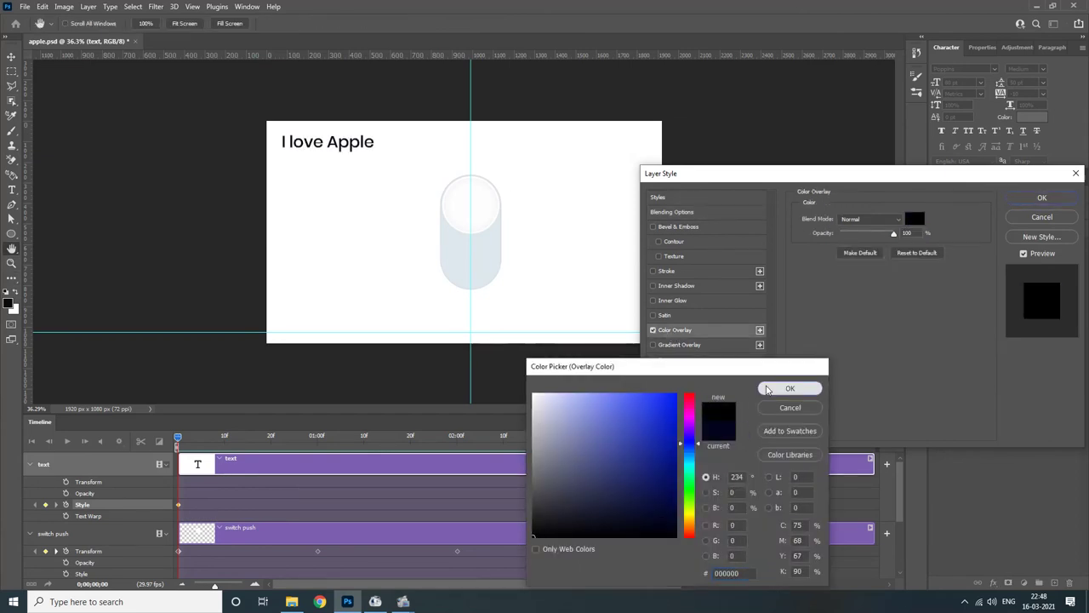
click(767, 389)
click(1030, 201)
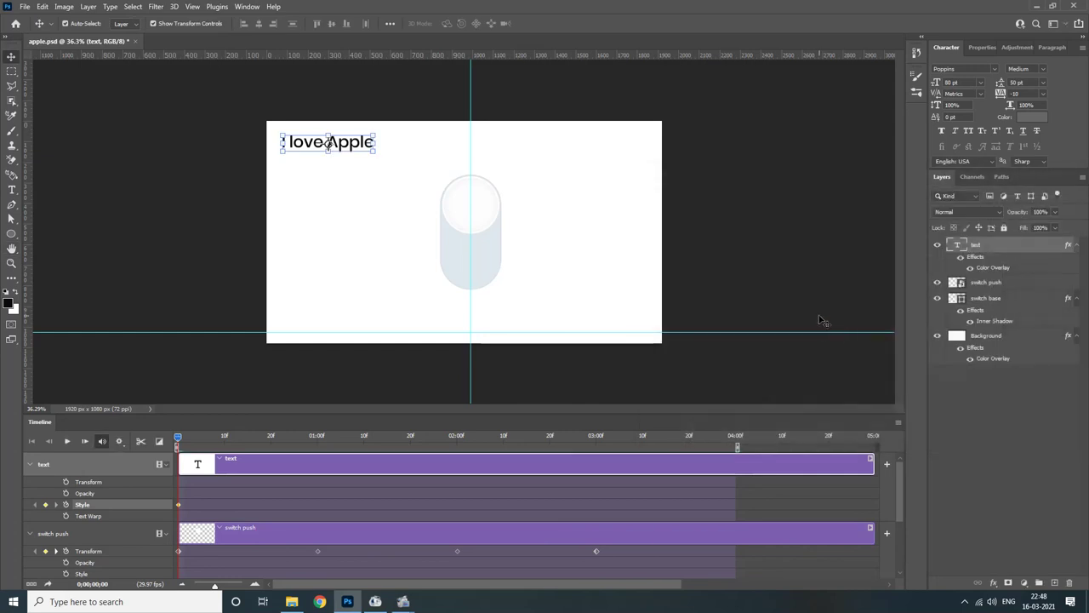
click(823, 321)
Step: Add a caption Style keyframe at 01:00 with its Color Overlay set to near-white #fdfcfc
drag(181, 440, 318, 436)
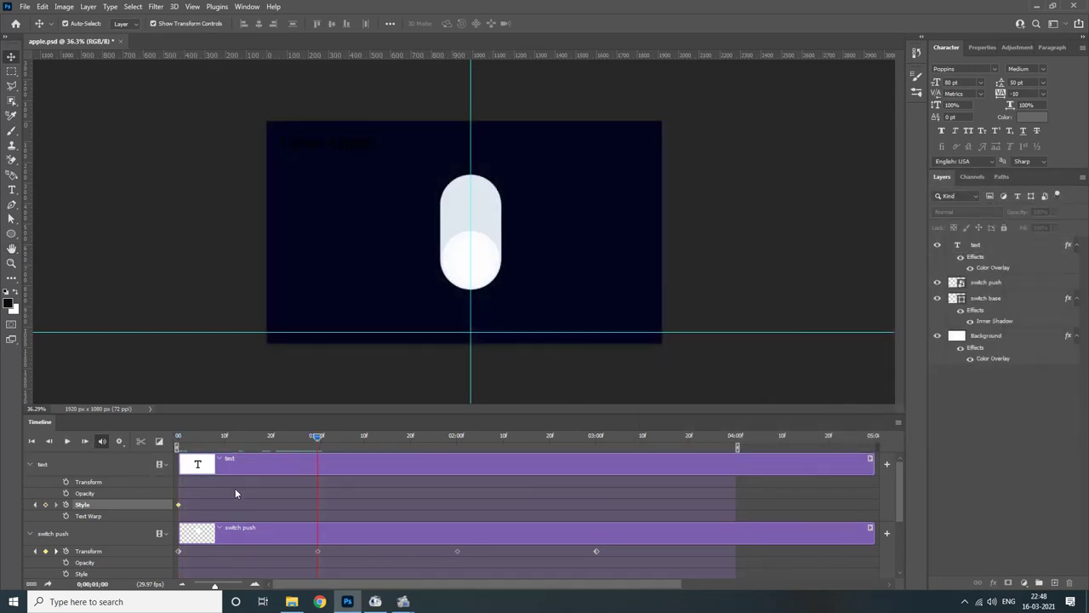
click(46, 505)
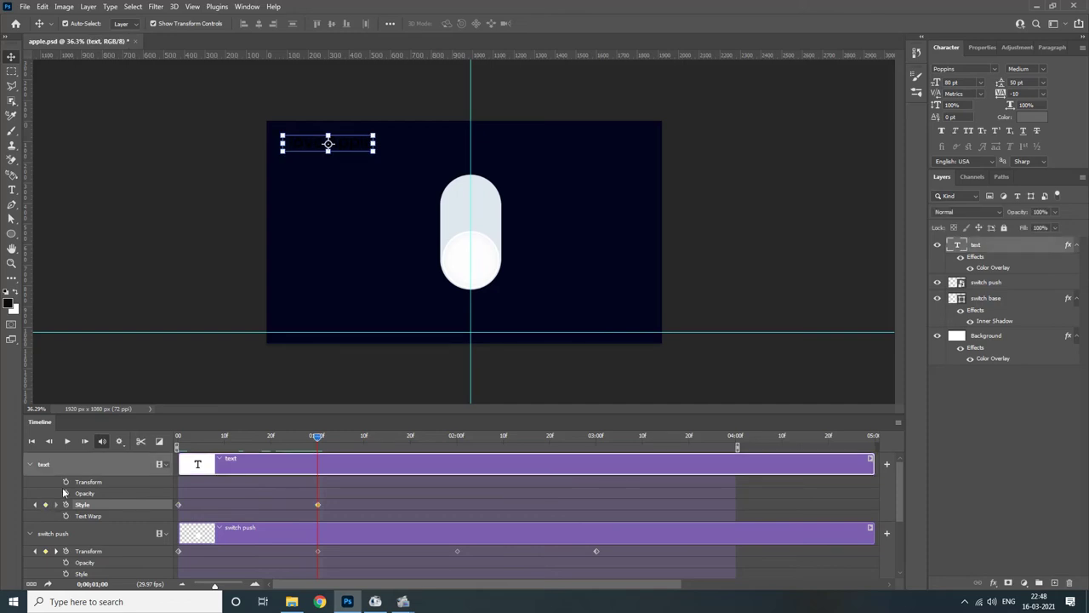
double_click(992, 267)
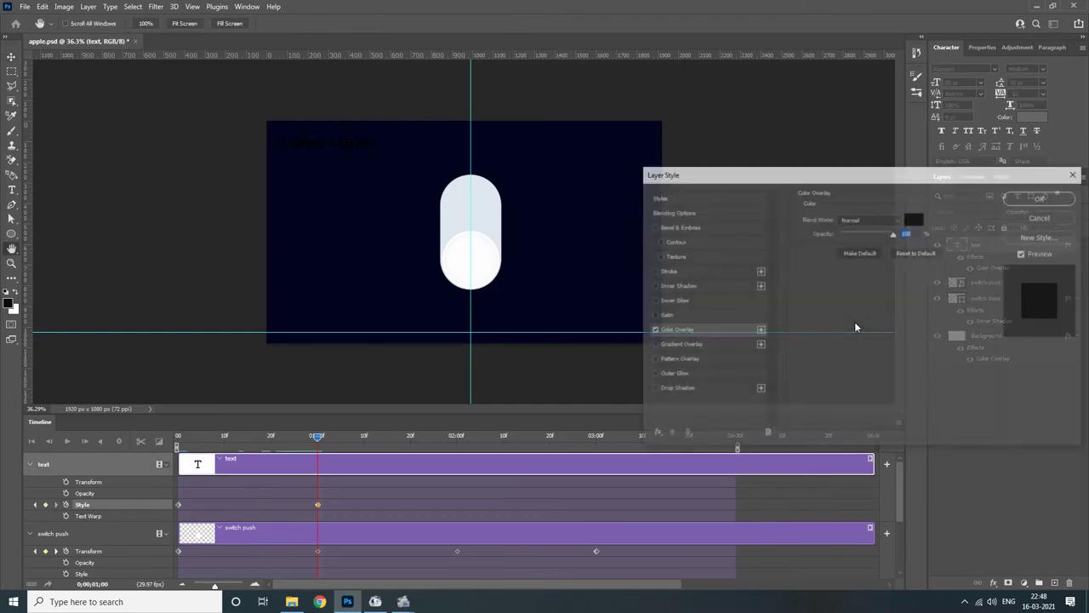
click(913, 219)
click(483, 198)
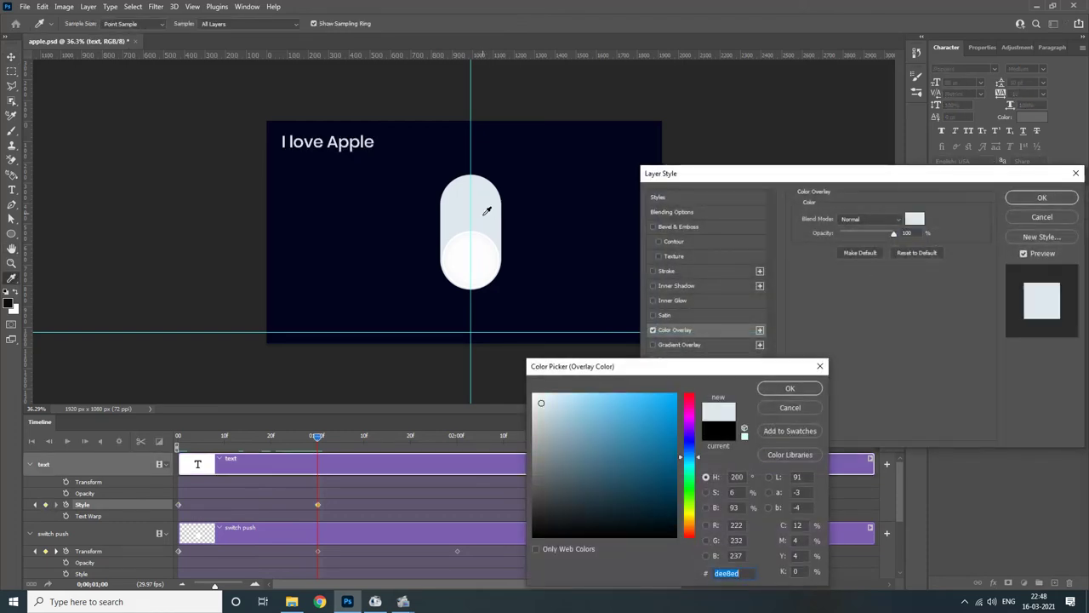
click(492, 245)
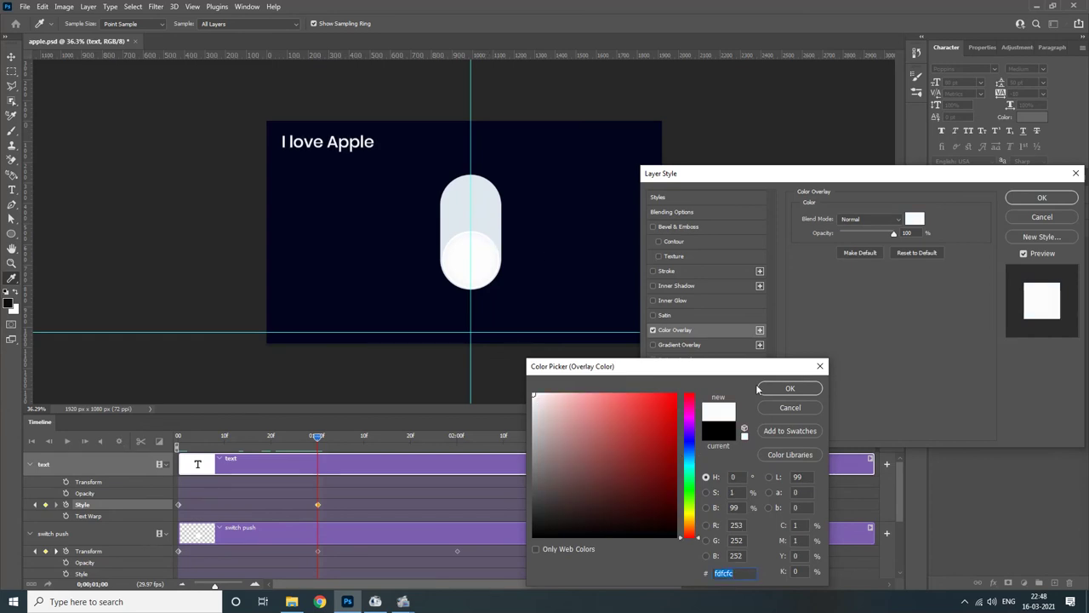
click(789, 388)
click(1039, 197)
click(716, 306)
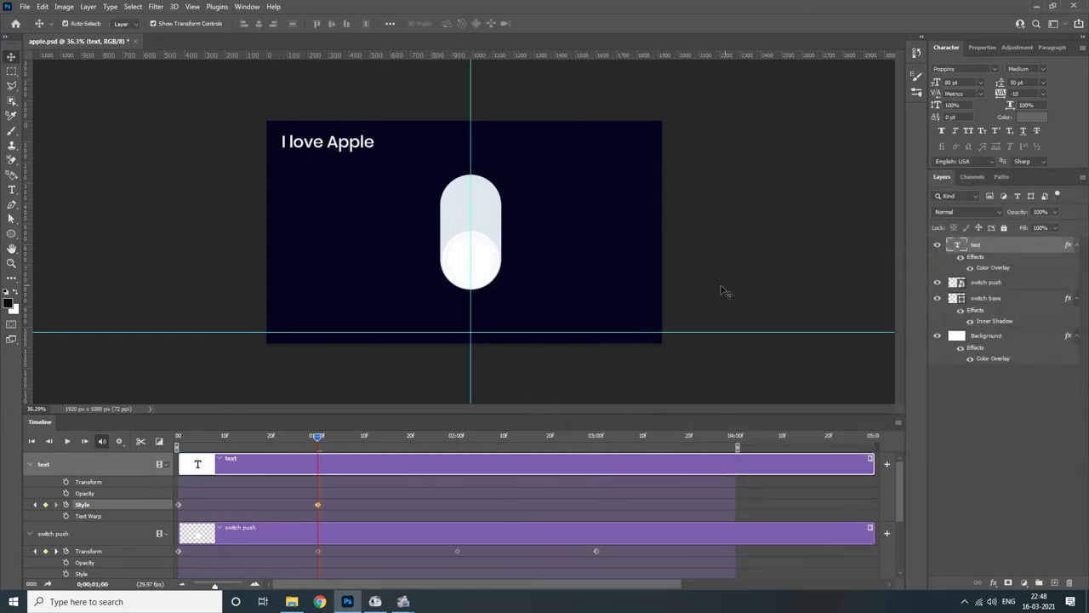
Step: Add caption Style keyframes at the 02:00 and 03:00 marks
drag(316, 438, 457, 437)
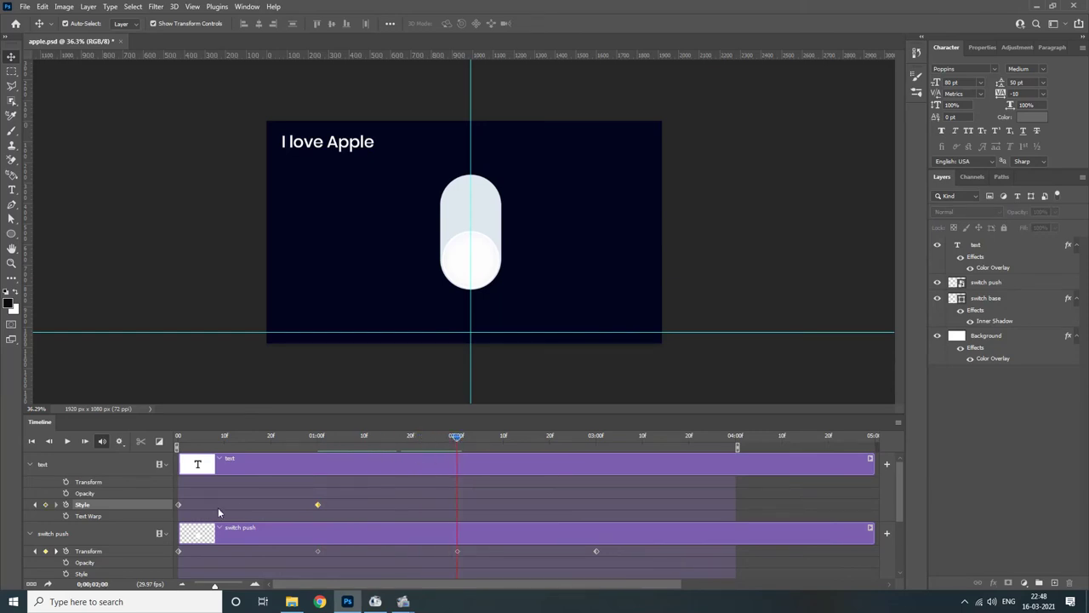
click(45, 504)
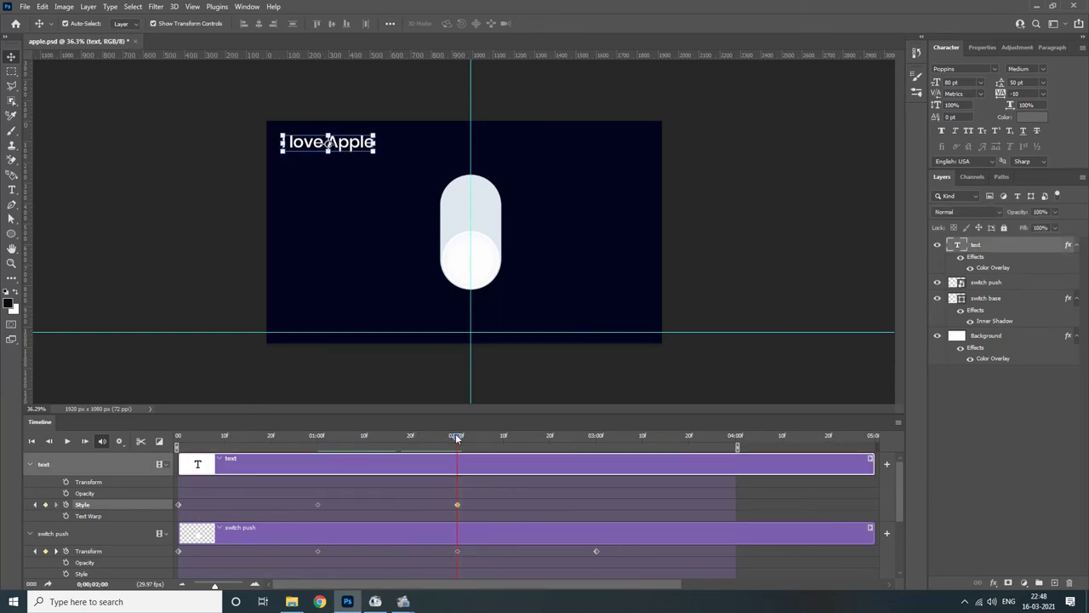
drag(457, 437, 597, 443)
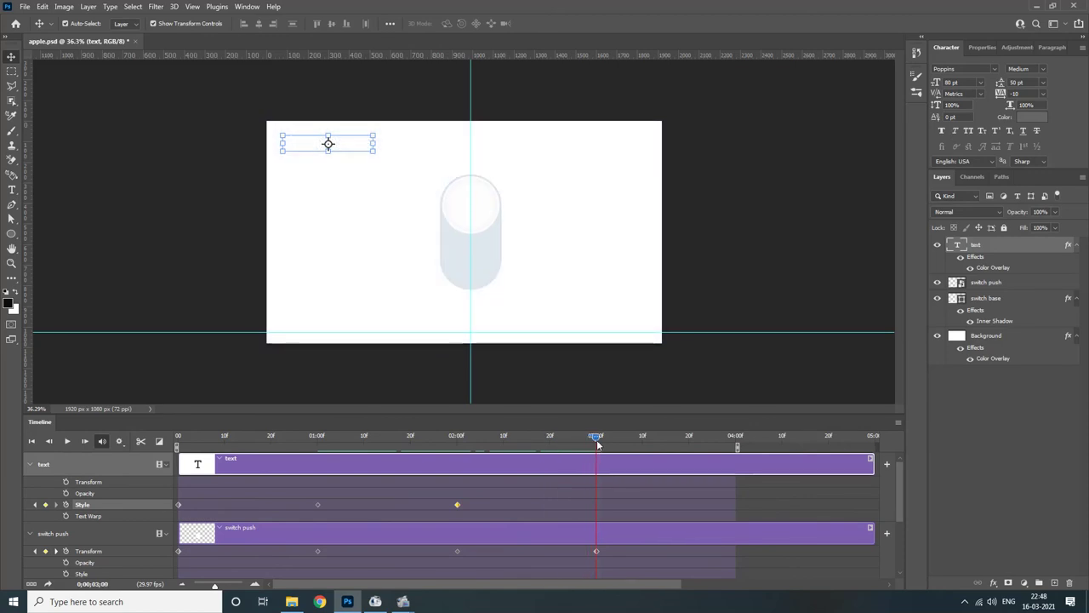
click(45, 504)
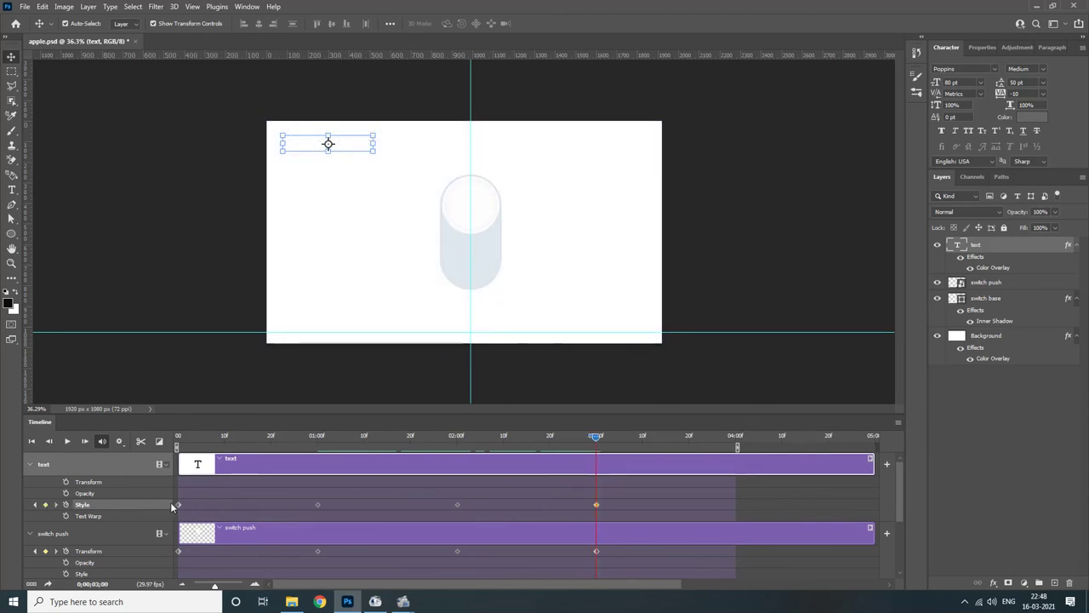
Step: Copy the caption's frame-0 Style keyframe onto the 03:00 keyframe
right_click(178, 505)
click(194, 518)
click(715, 334)
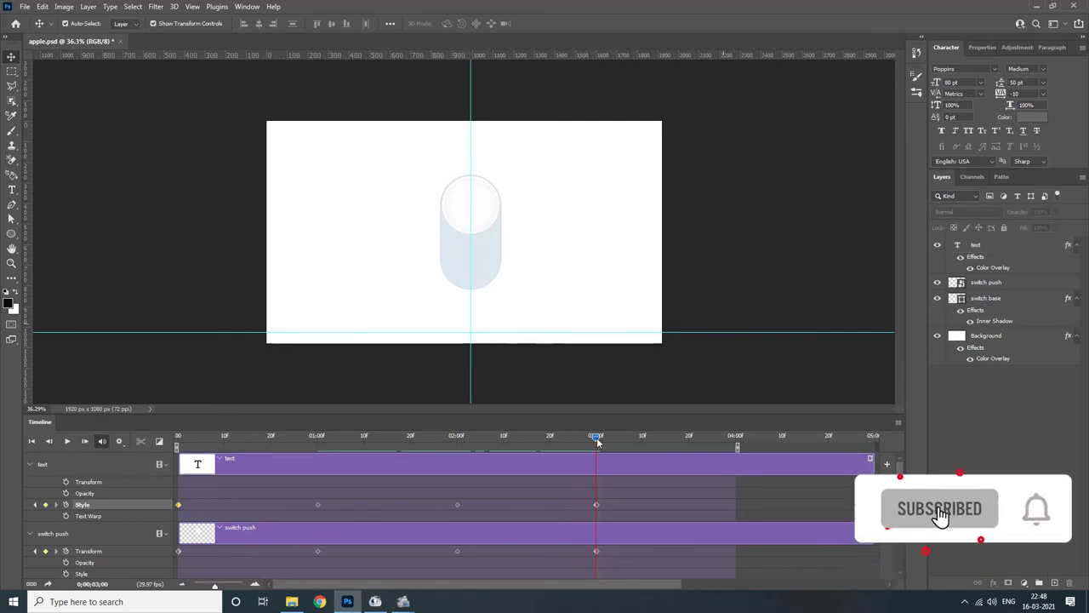
drag(366, 435, 178, 437)
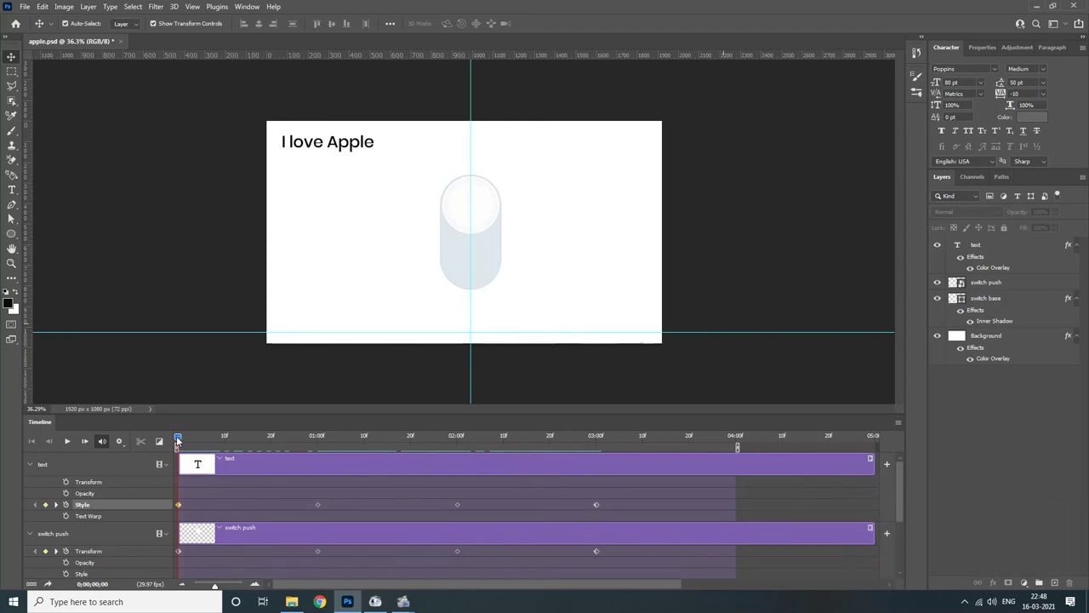
drag(178, 436, 594, 444)
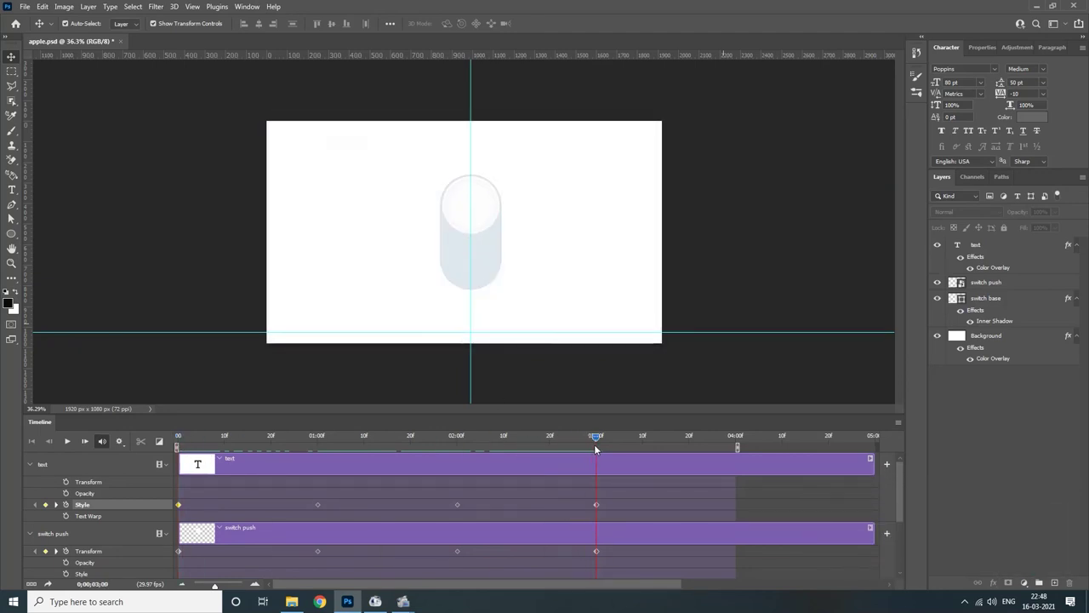
right_click(596, 505)
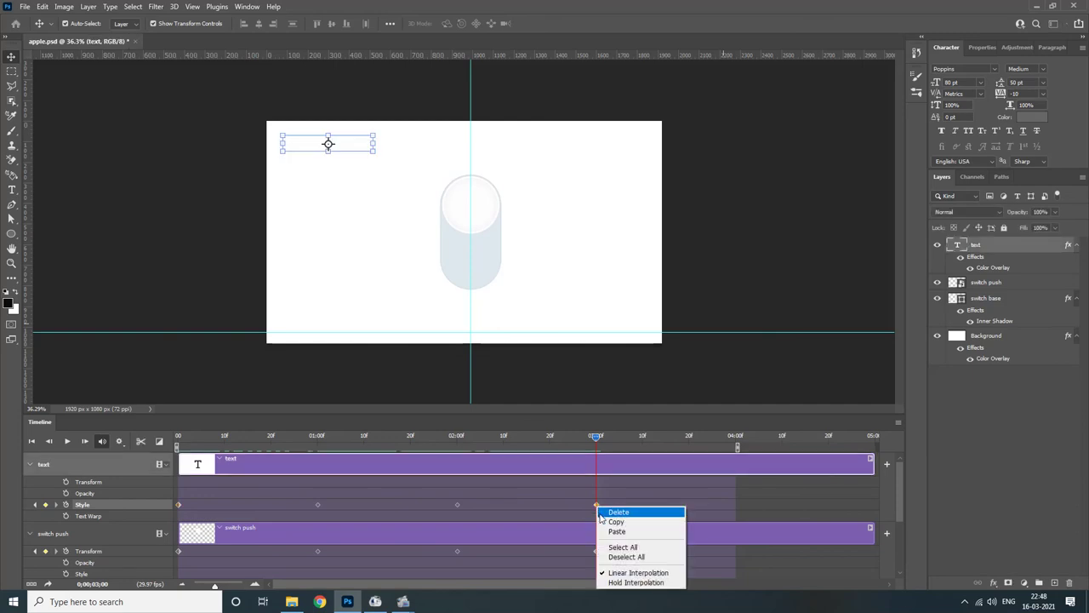
click(609, 530)
Step: Play and scrub the preview to check the caption's colour changes
key(space)
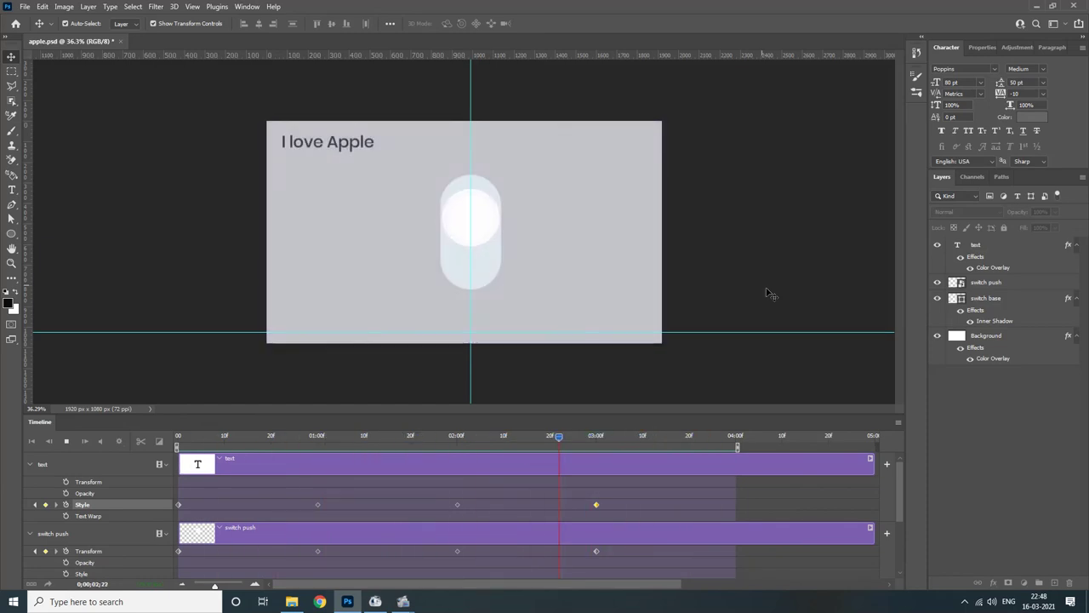
key(space)
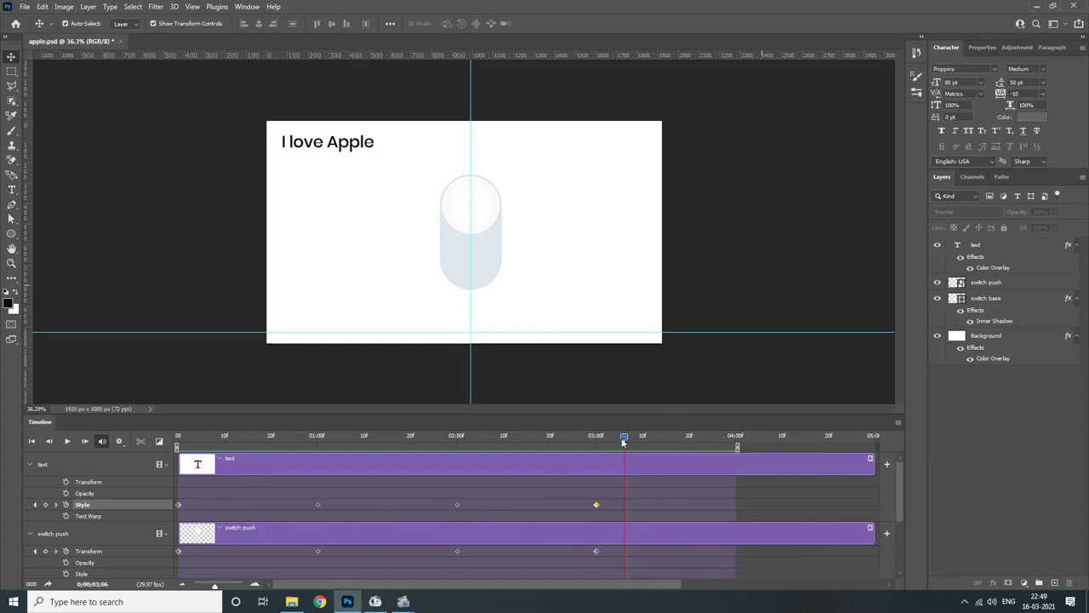
mouse_move(622, 442)
mouse_down()
mouse_move(443, 437)
mouse_move(754, 438)
mouse_up()
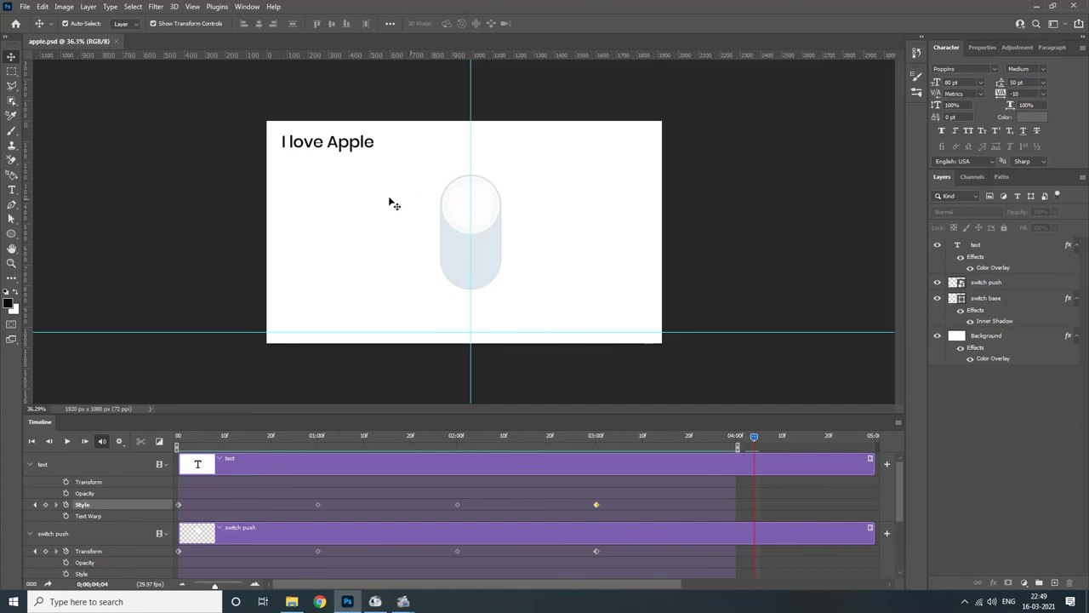
click(22, 8)
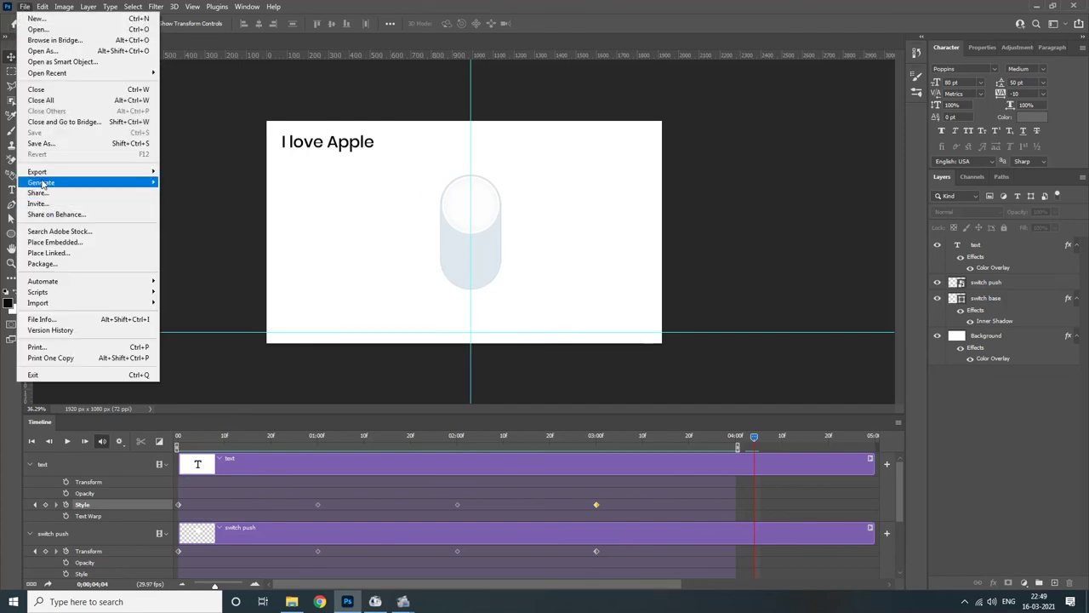
mouse_move(51, 171)
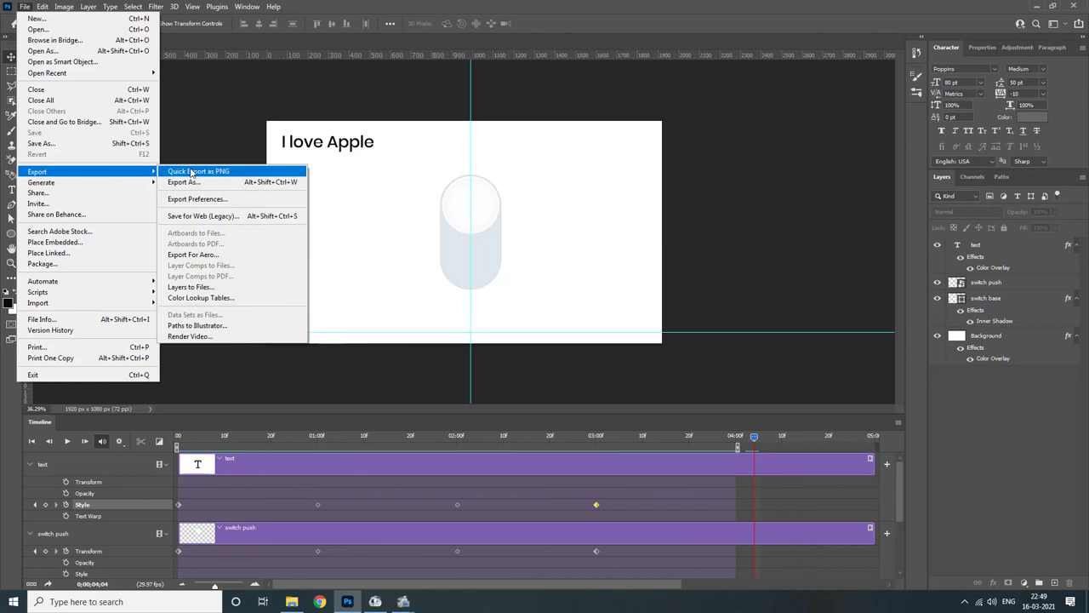
Step: In Render Video, create a Desktop folder 'apple switch animation' as the destination
click(199, 337)
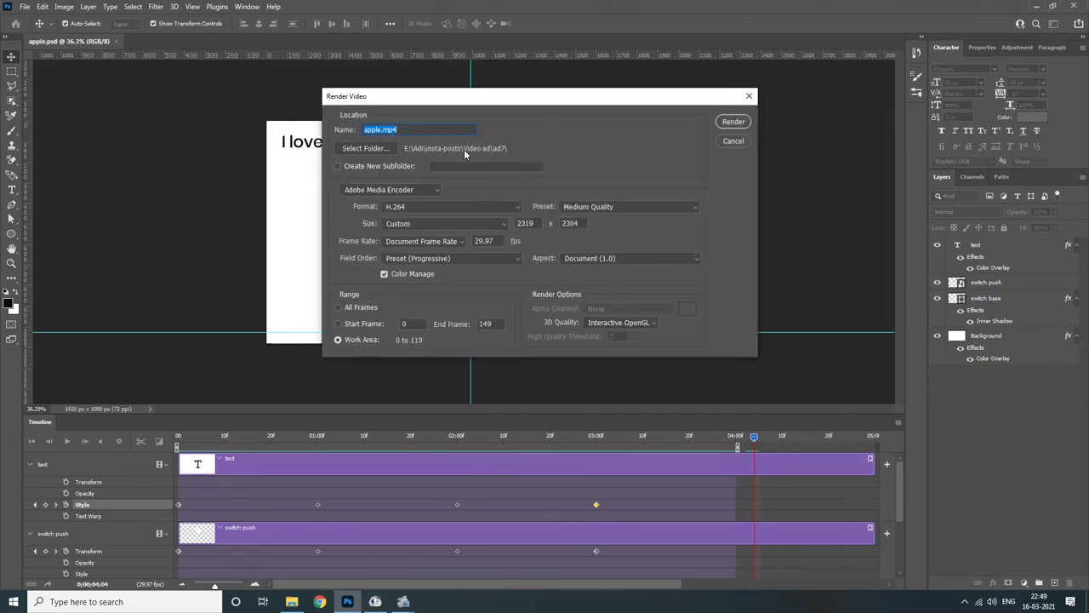
click(367, 150)
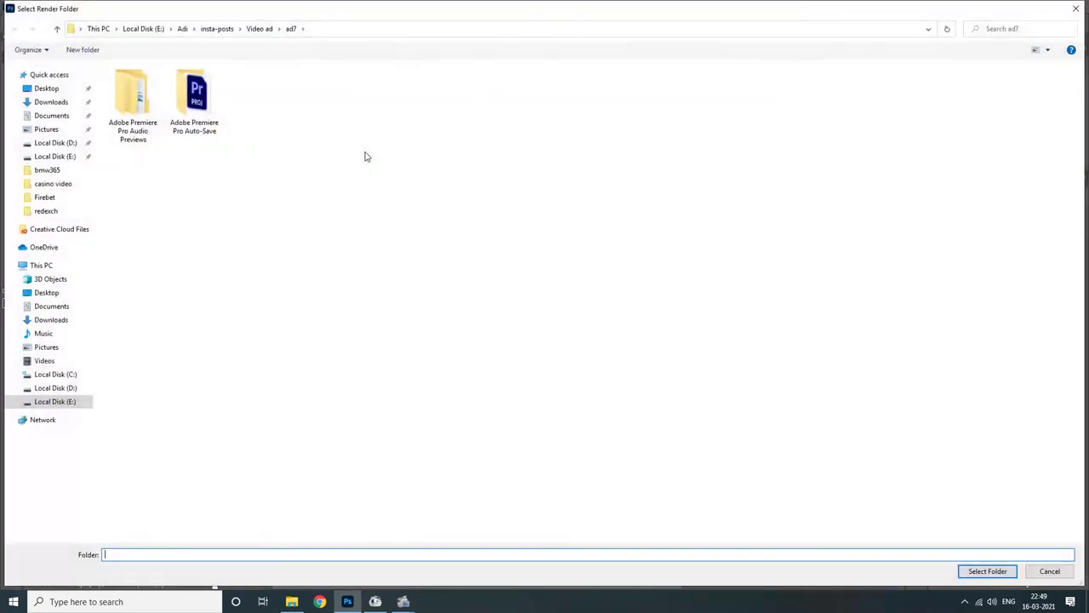
click(62, 90)
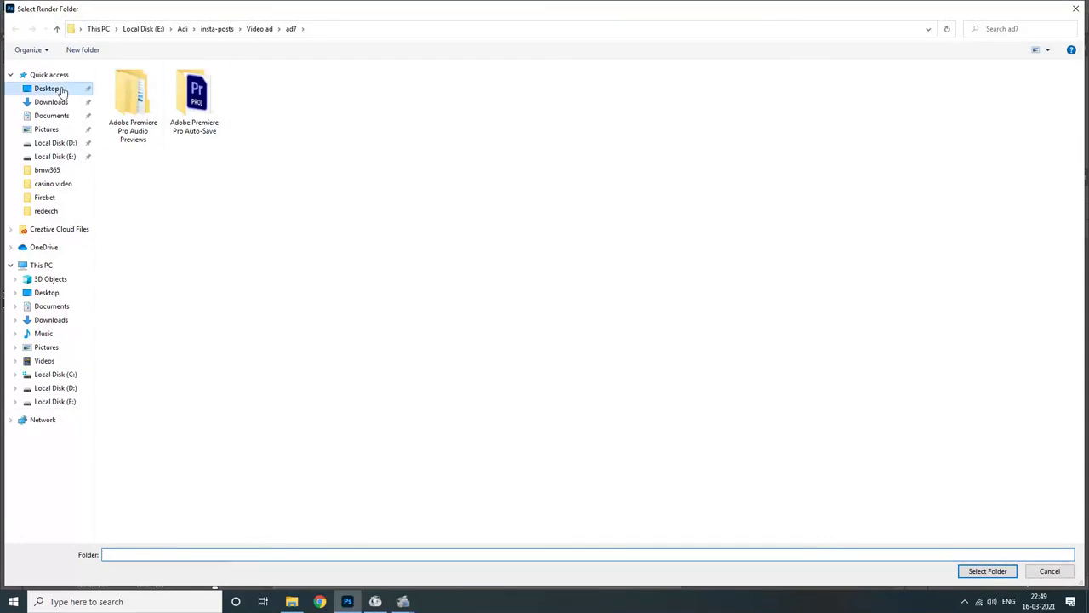
right_click(639, 221)
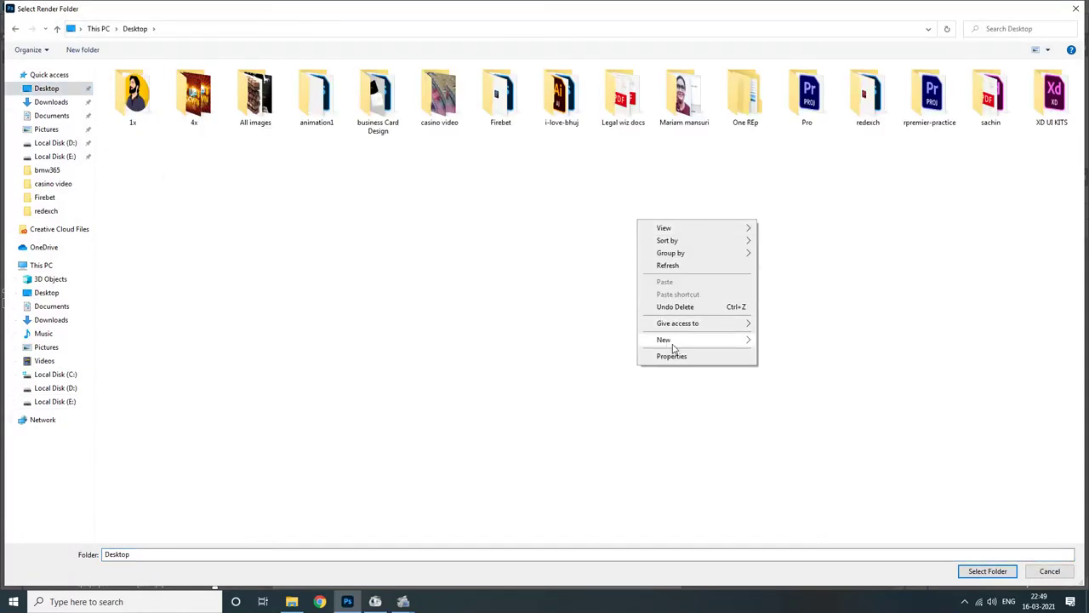
mouse_move(664, 340)
click(770, 339)
text(ap)
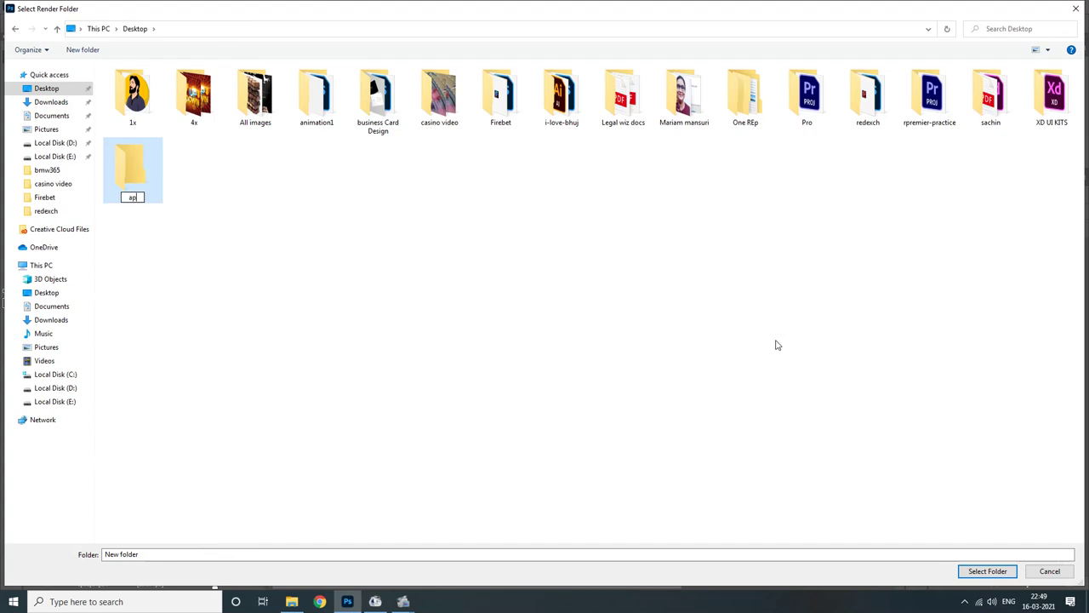
text(ple swit)
text(ch animation)
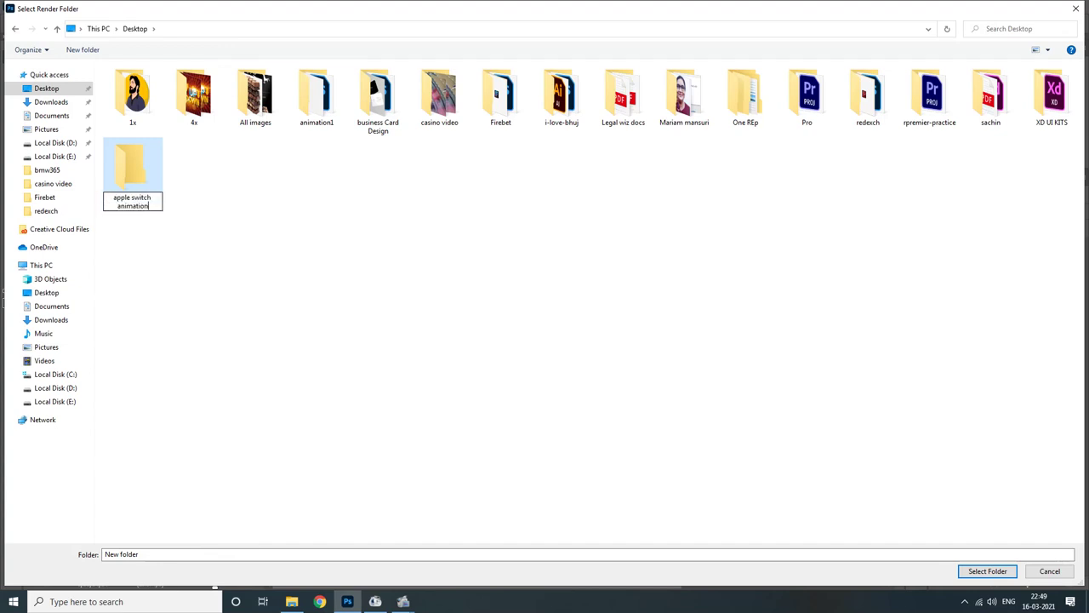
key(Return)
key(Return)
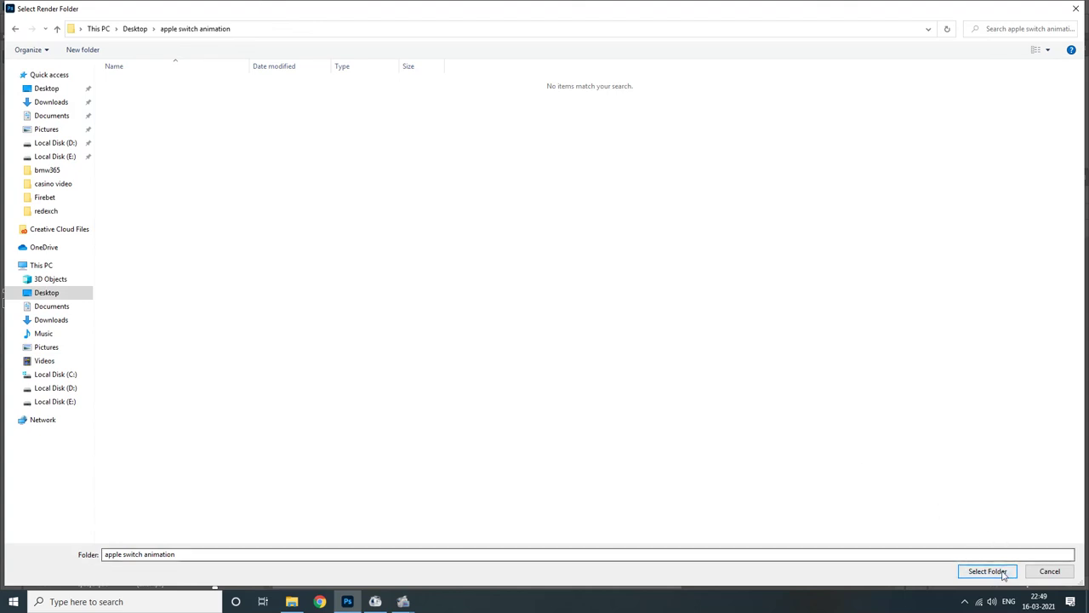
Step: Render apple.mp4 with the High Quality preset and drag it into Chrome to play
click(987, 571)
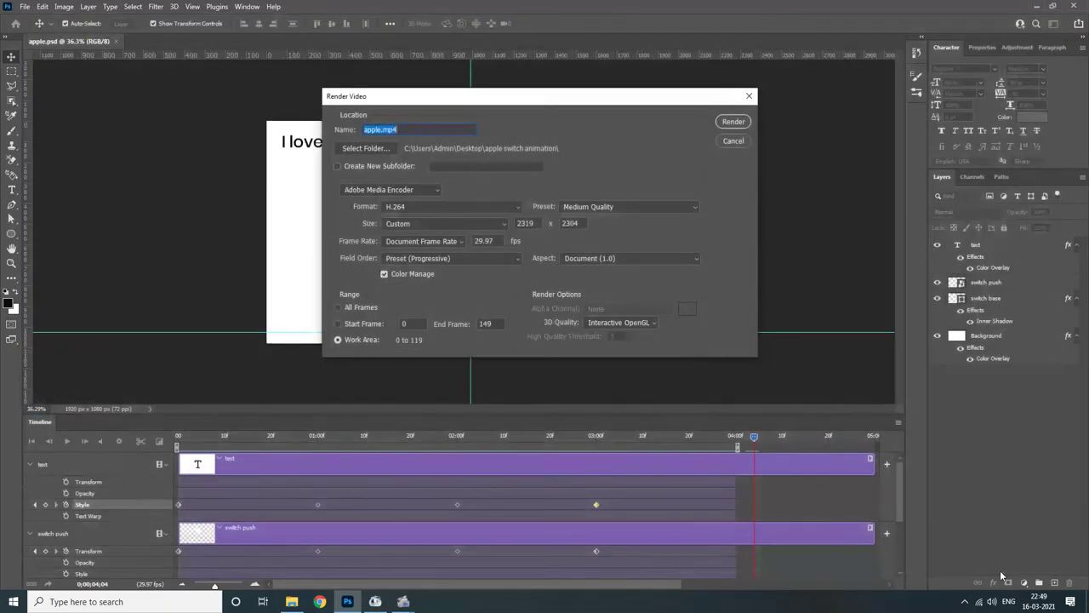
click(623, 208)
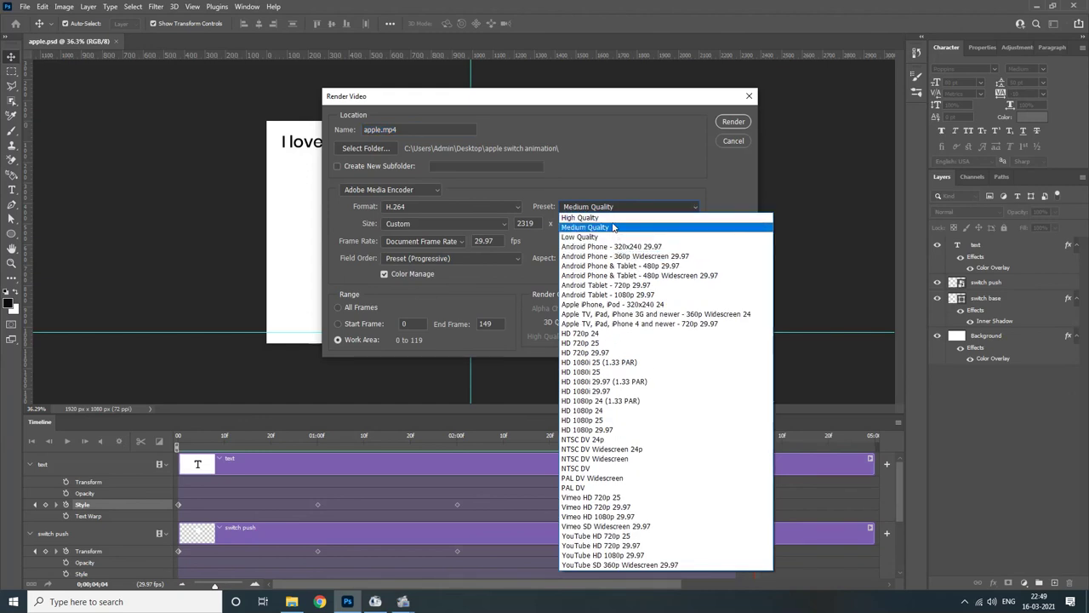
click(611, 218)
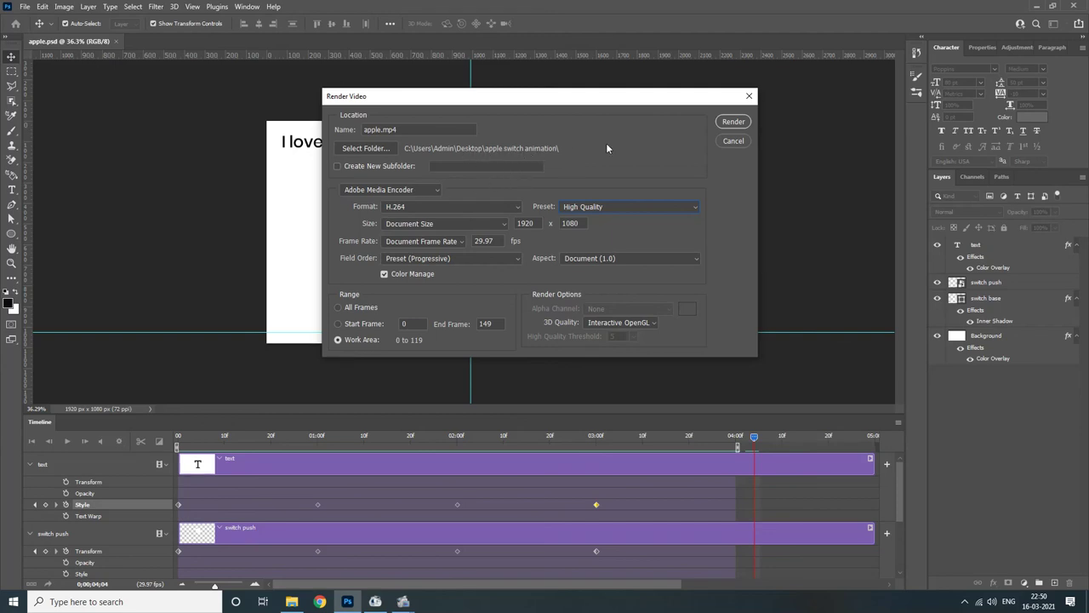
click(724, 128)
mouse_move(207, 223)
mouse_down()
mouse_move(236, 252)
mouse_move(372, 79)
mouse_move(204, 10)
mouse_up()
key(alt+Tab)
key(alt+Tab)
key(alt+Tab)
key(alt+Tab)
key(alt+Tab)
key(alt+Tab)
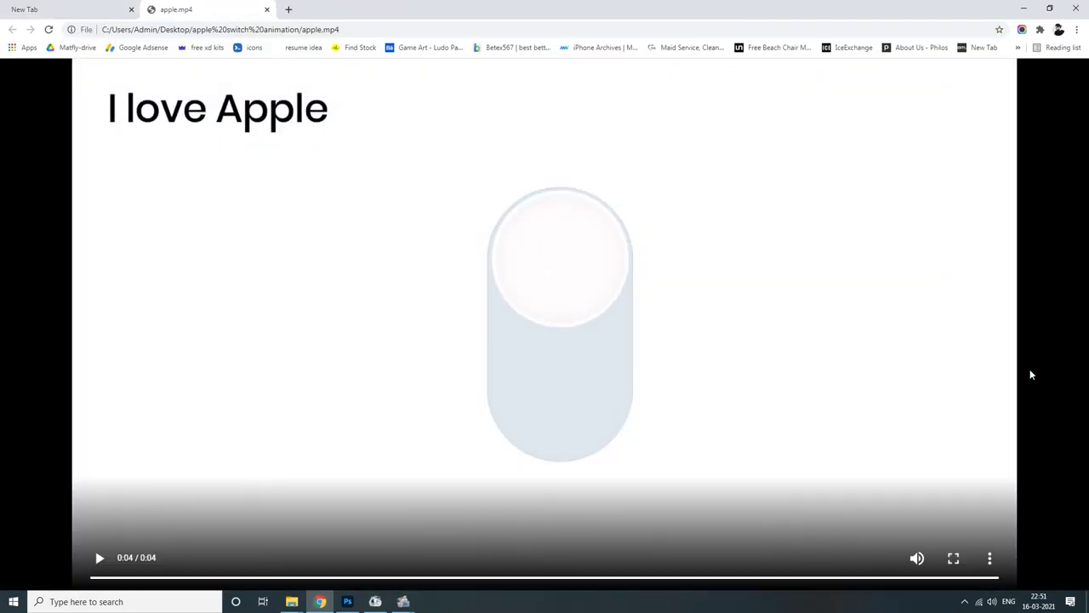
Step: Replay apple.mp4 from the start with the Chrome page zoomed to 50% so the whole toggle shows
right_click(608, 265)
click(613, 270)
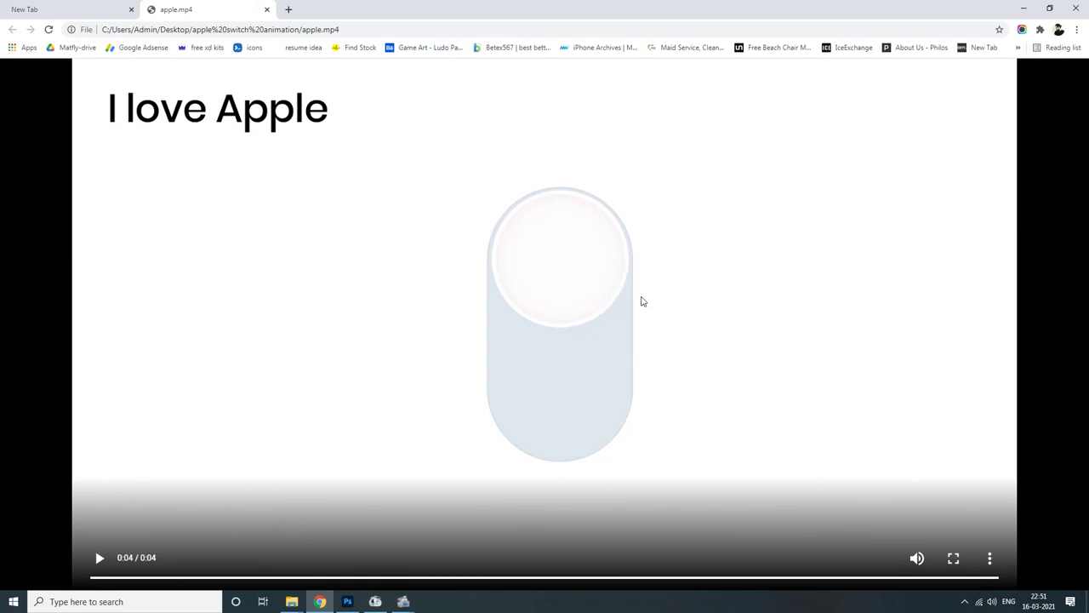
click(99, 558)
key(ctrl+minus)
key(ctrl+minus)
key(ctrl+minus)
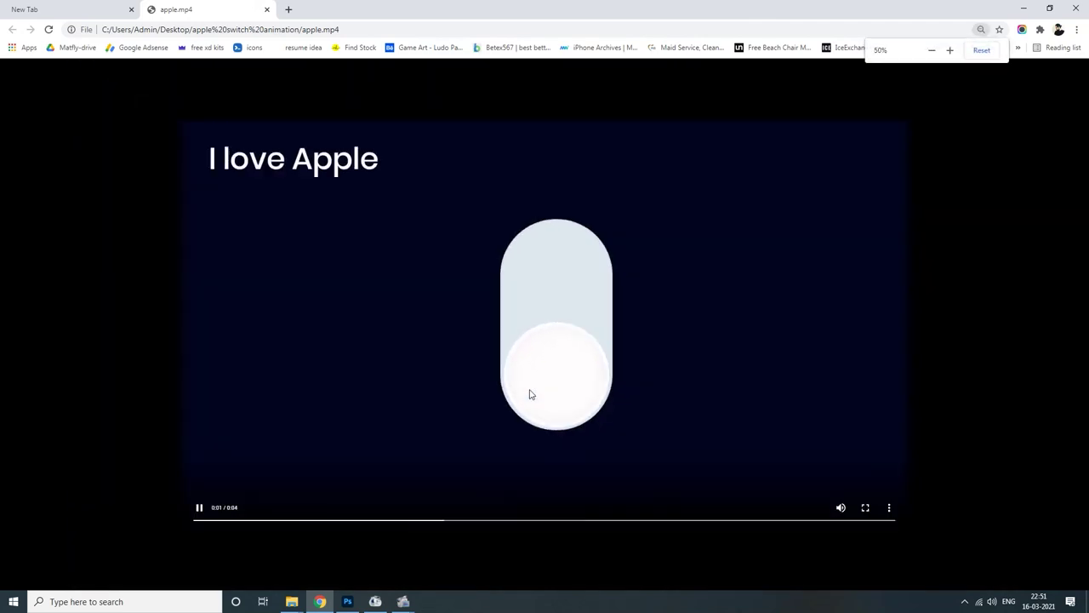
key(ctrl+minus)
key(ctrl+minus)
key(ctrl+minus)
key(ctrl+plus)
key(ctrl+plus)
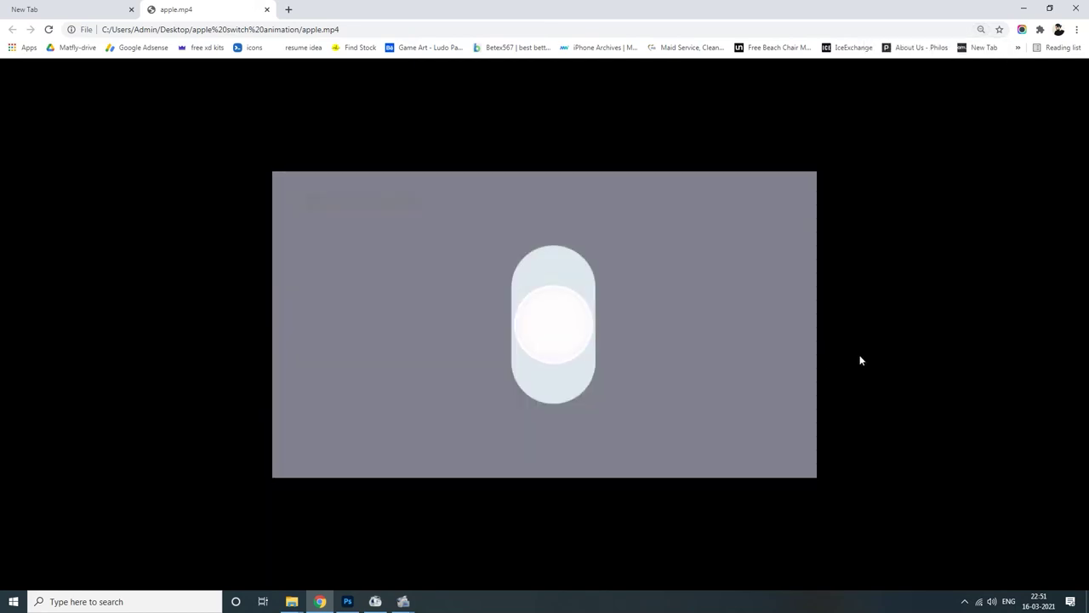